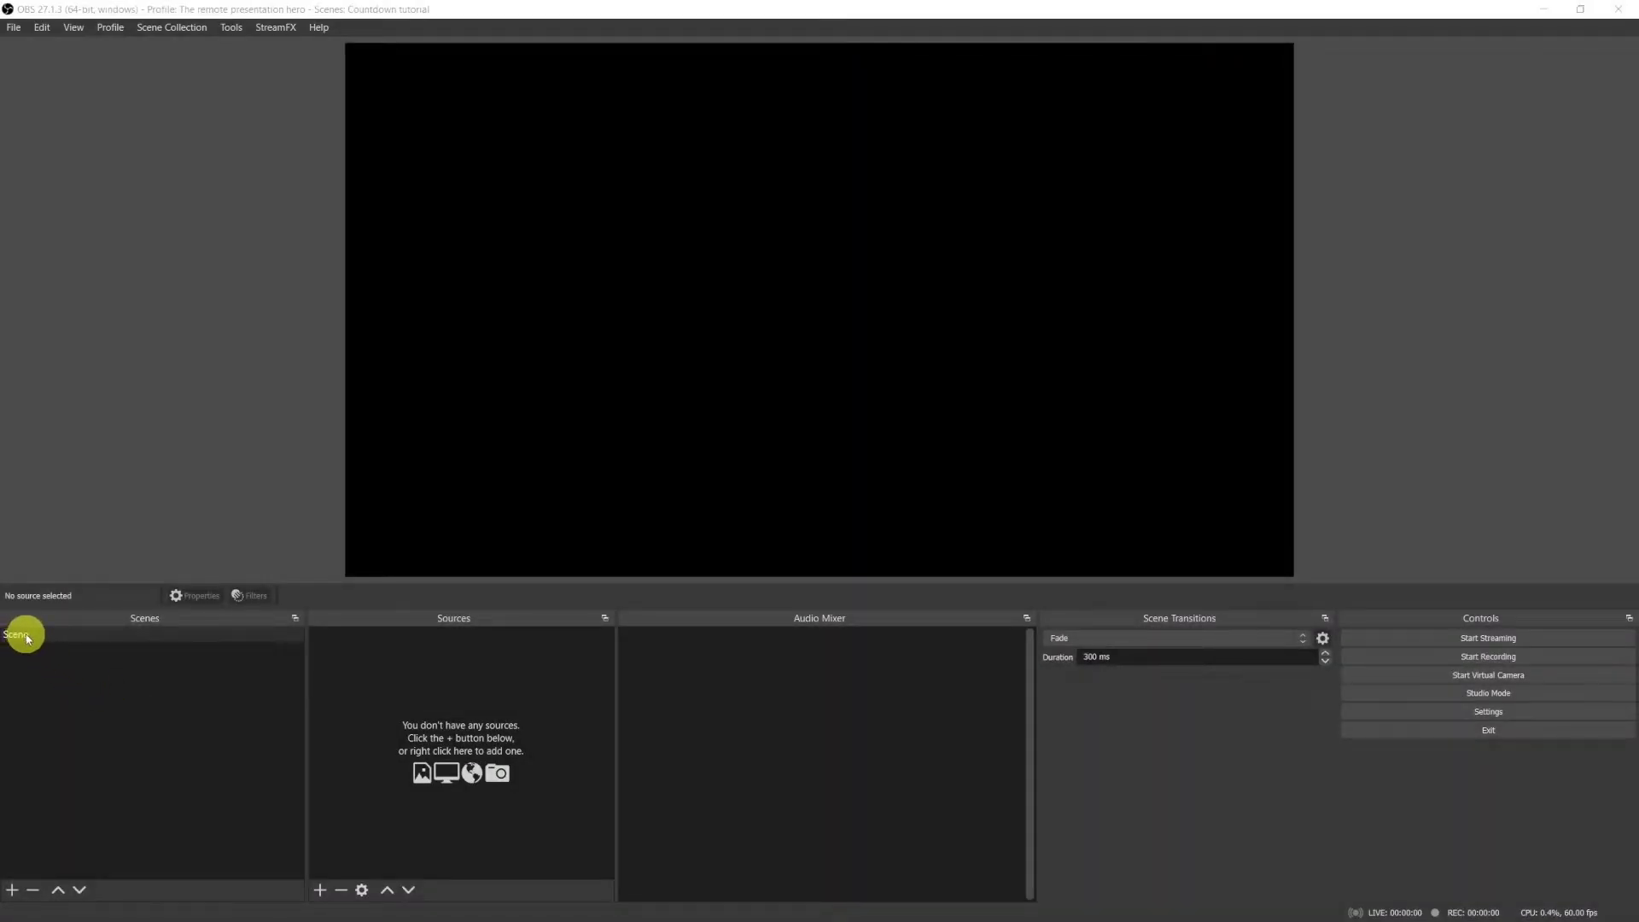
# Rename the scene to Countdown and add a Text (GDI+) source 'Countdown text' reading 'Countdown'
pyautogui.rightClick(26, 635)
pyautogui.click(74, 723)
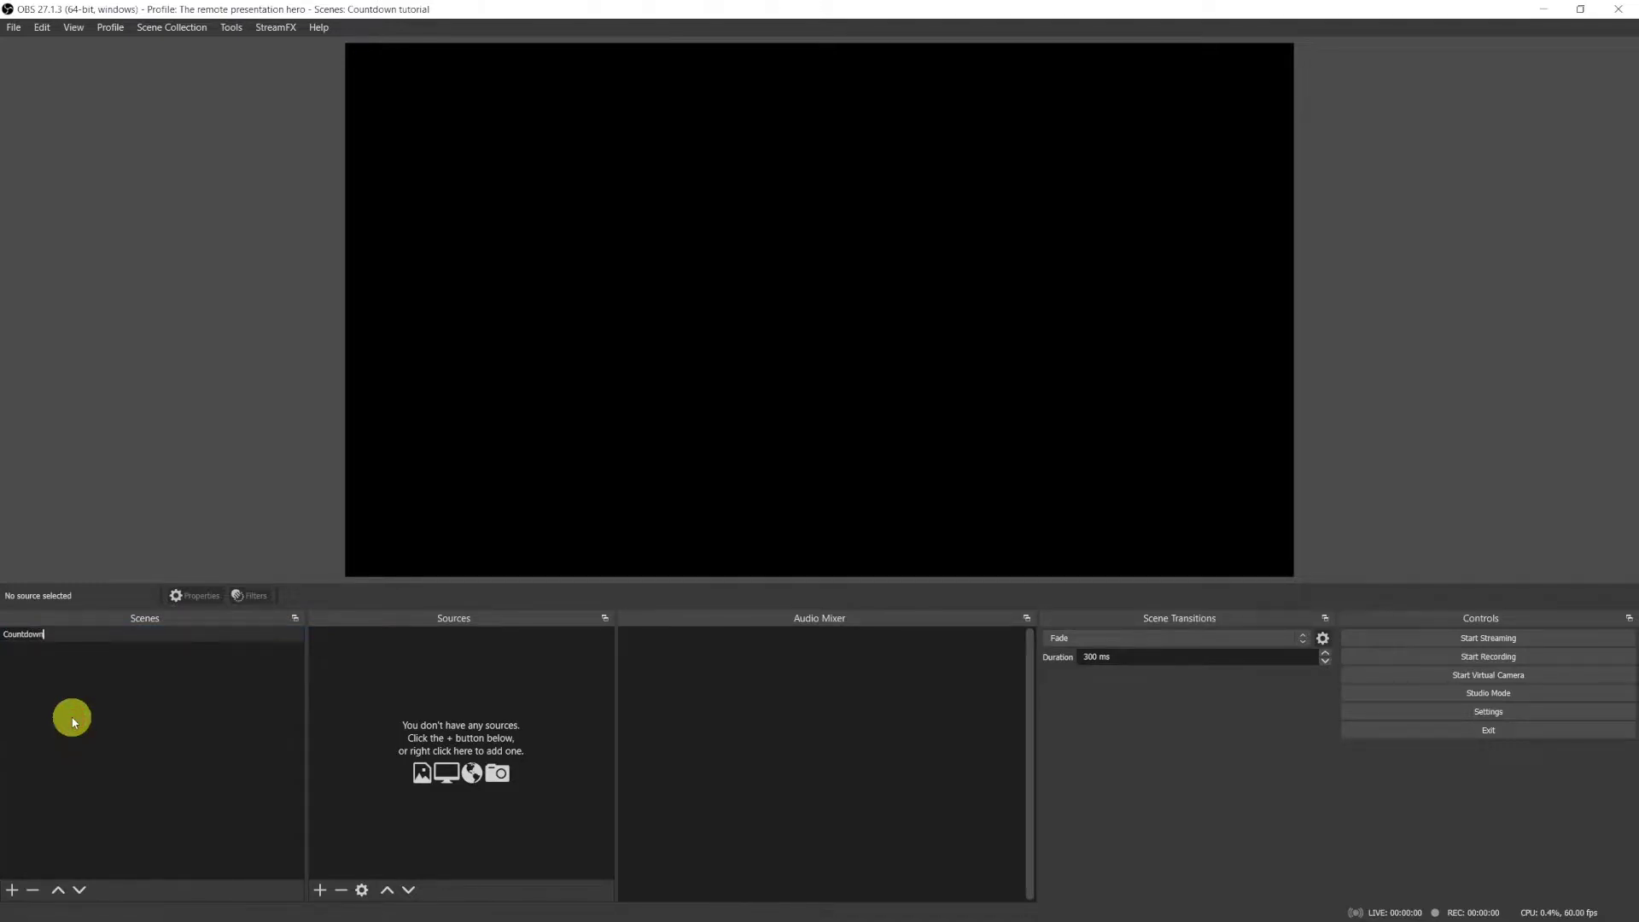
pyautogui.click(318, 891)
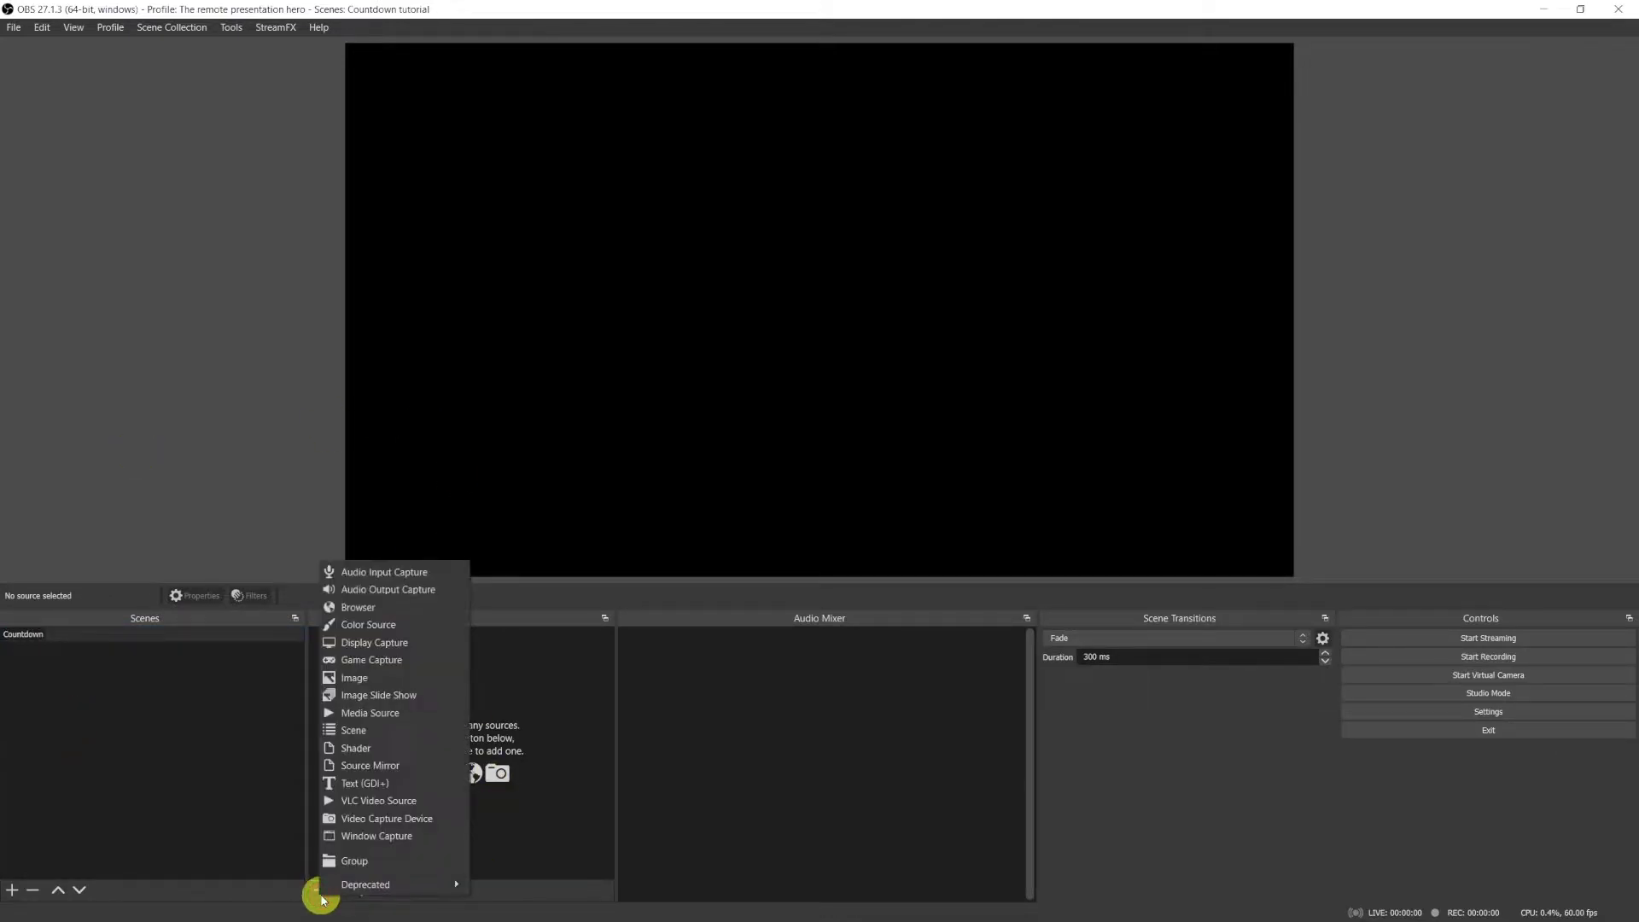
pyautogui.click(364, 783)
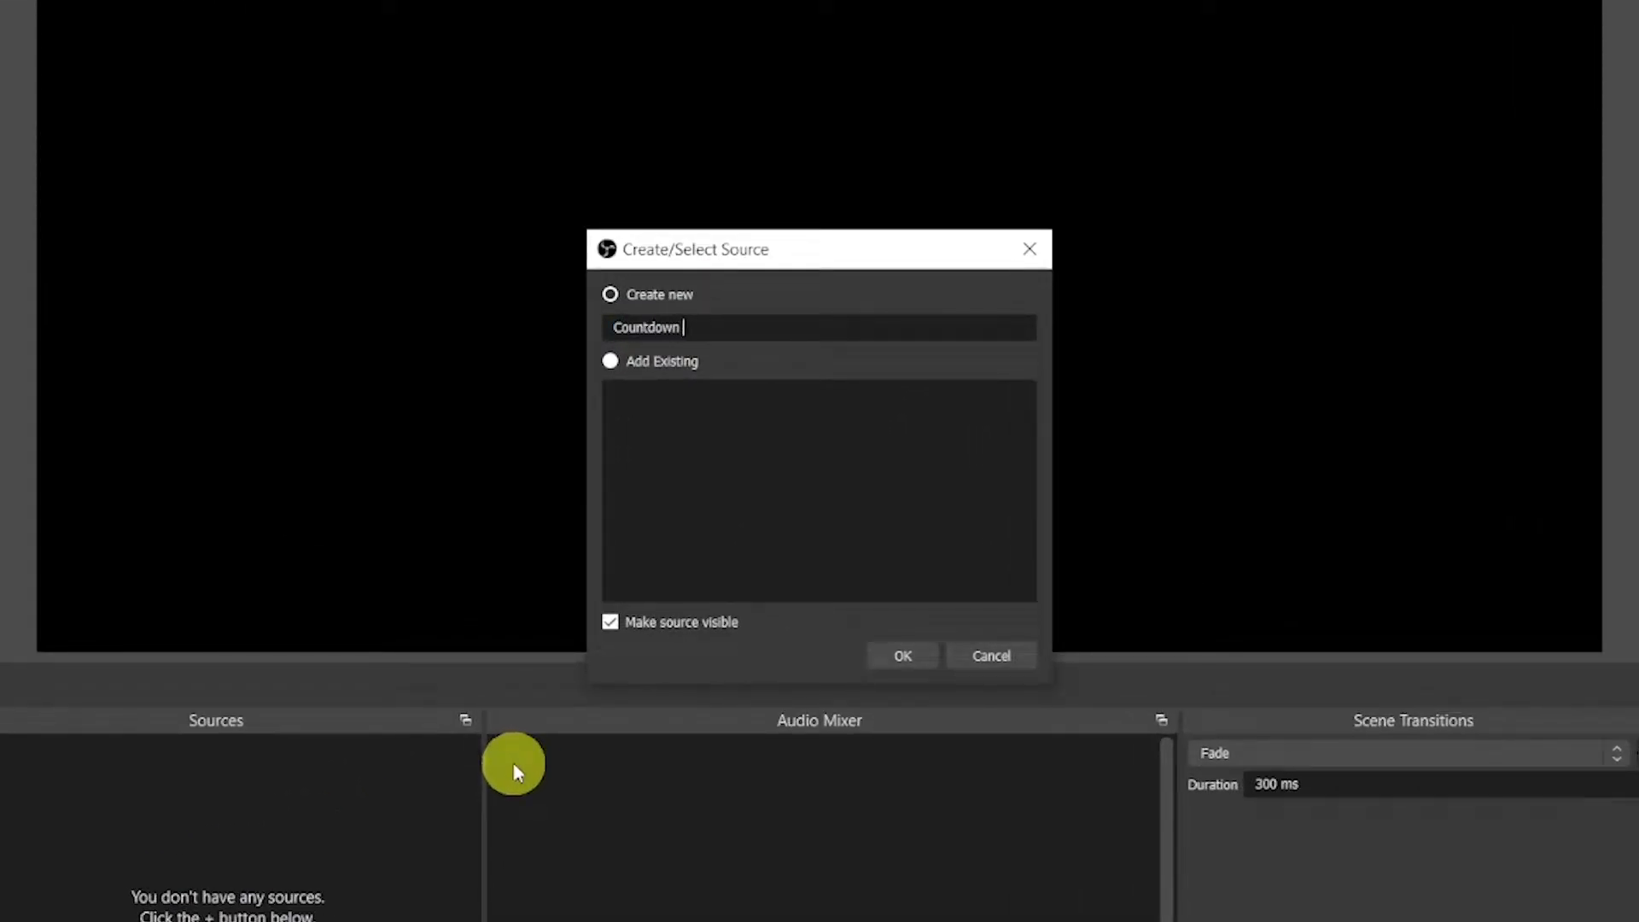
pyautogui.click(898, 658)
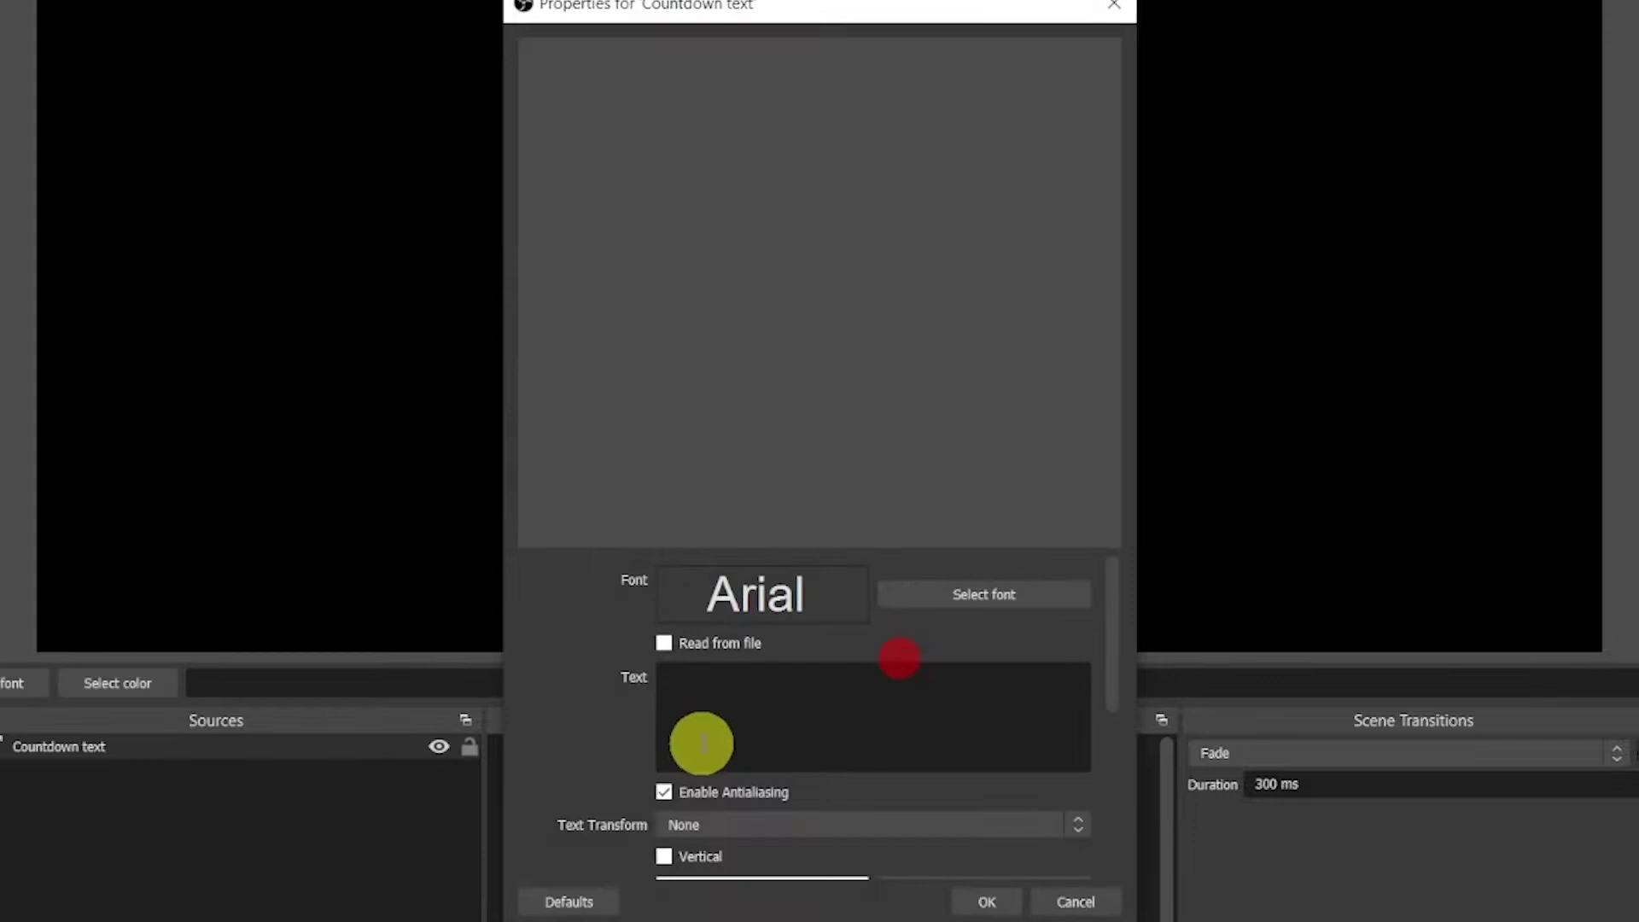
pyautogui.click(748, 700)
pyautogui.write('Countdown')
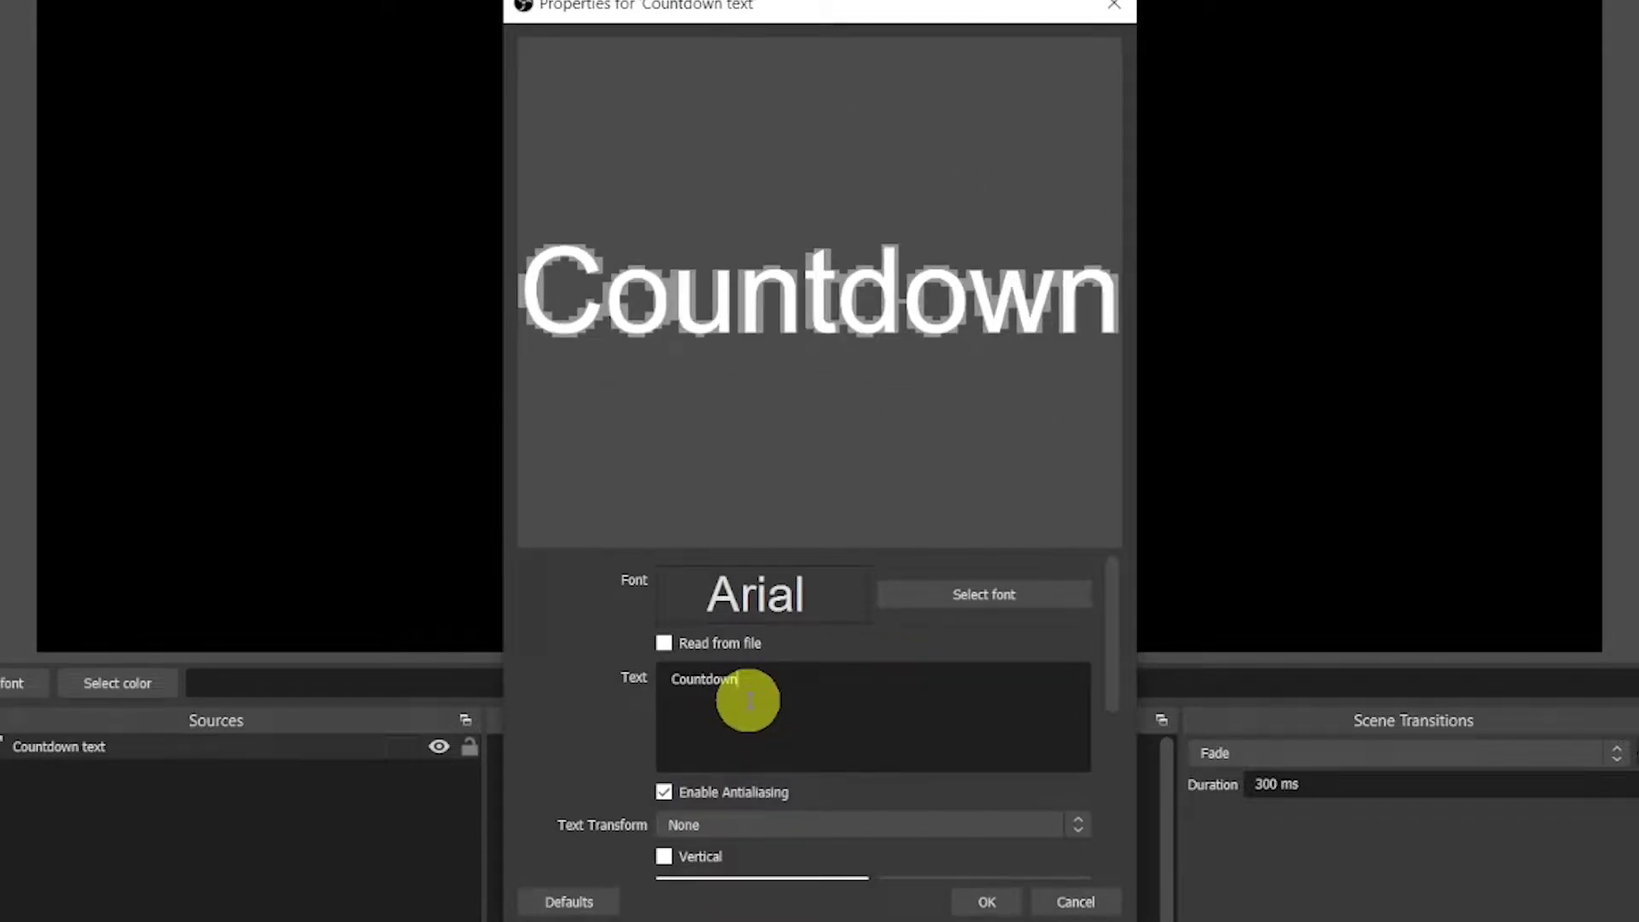
pyautogui.click(986, 901)
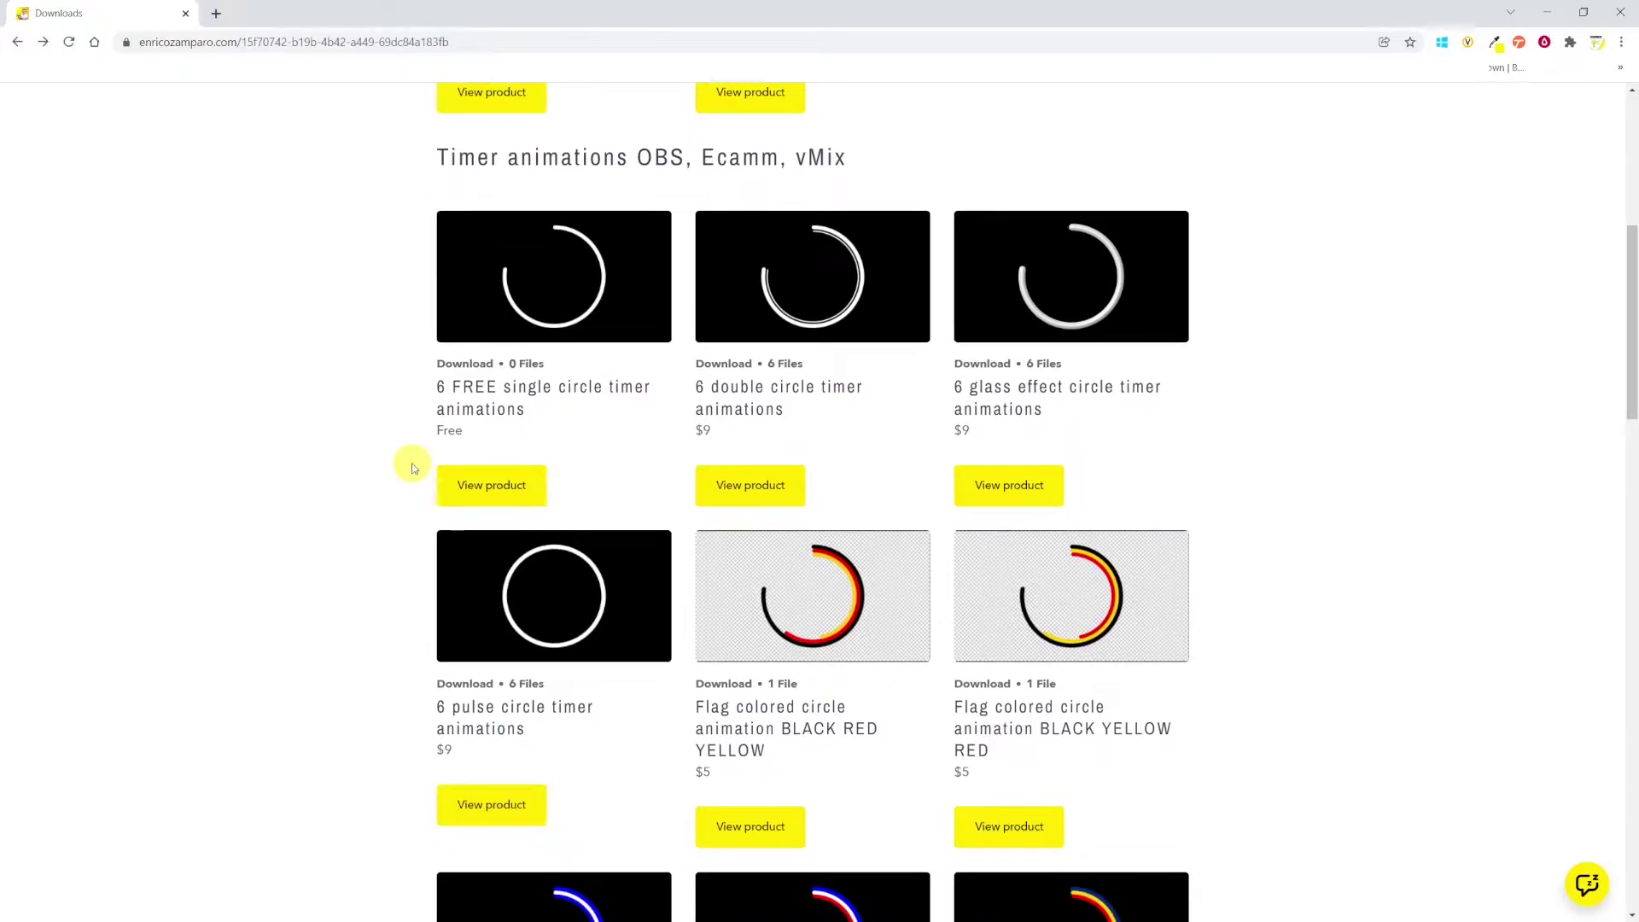
# Drag Triple_circle_animation_red_white_red.mov from the timer animations page into the scene's sources
pyautogui.scroll(-8, 412, 468)
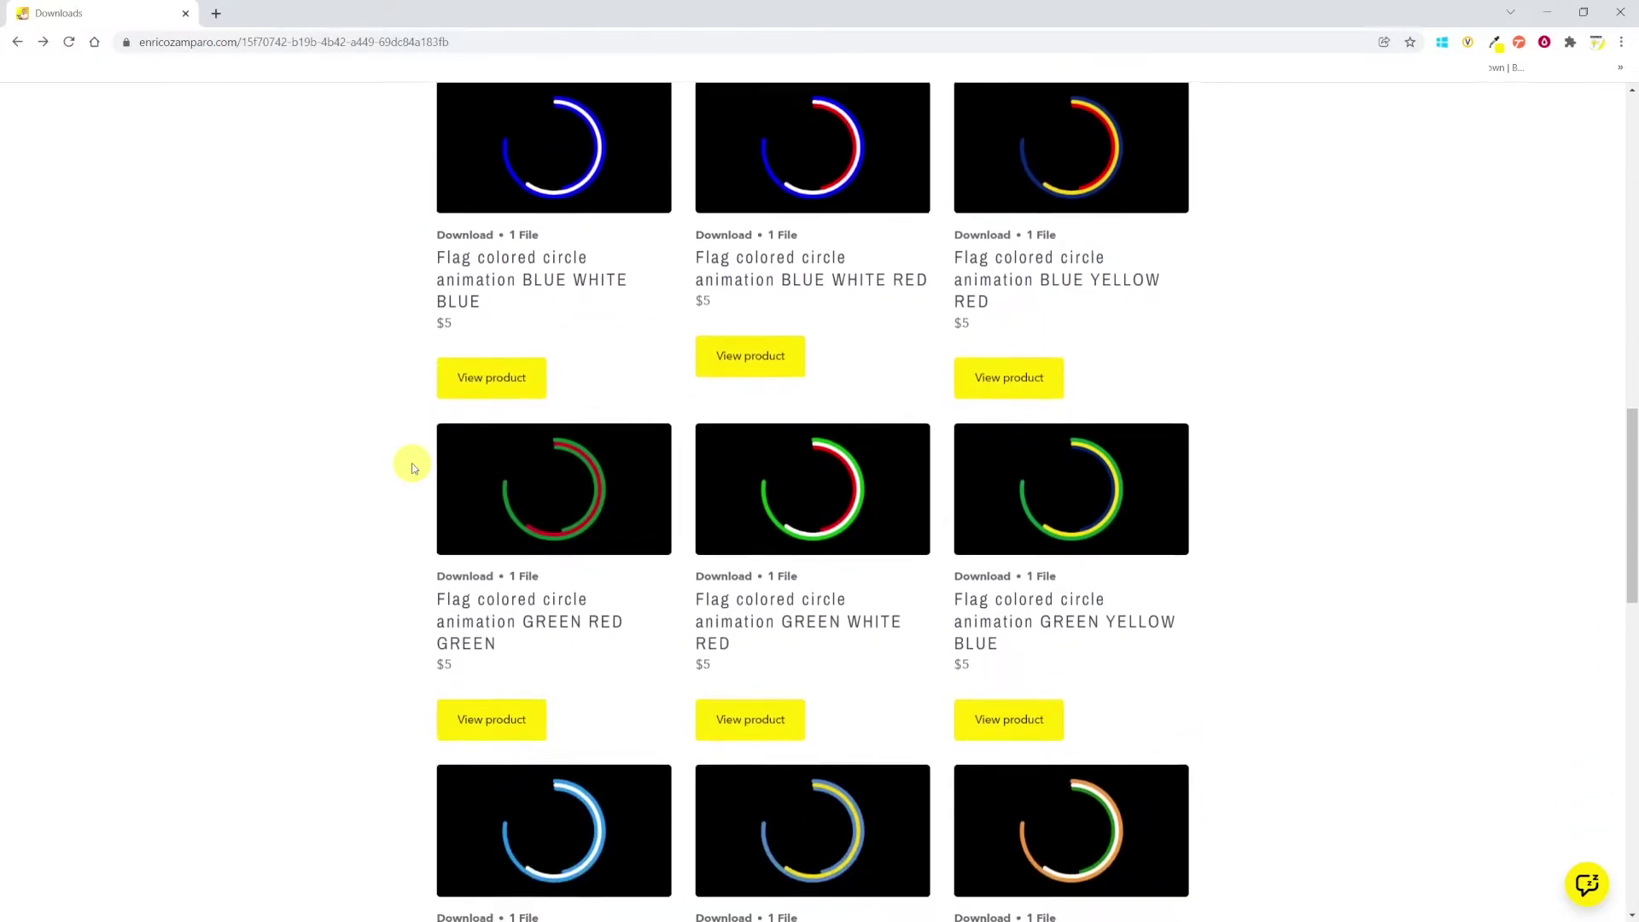
pyautogui.scroll(-5, 412, 467)
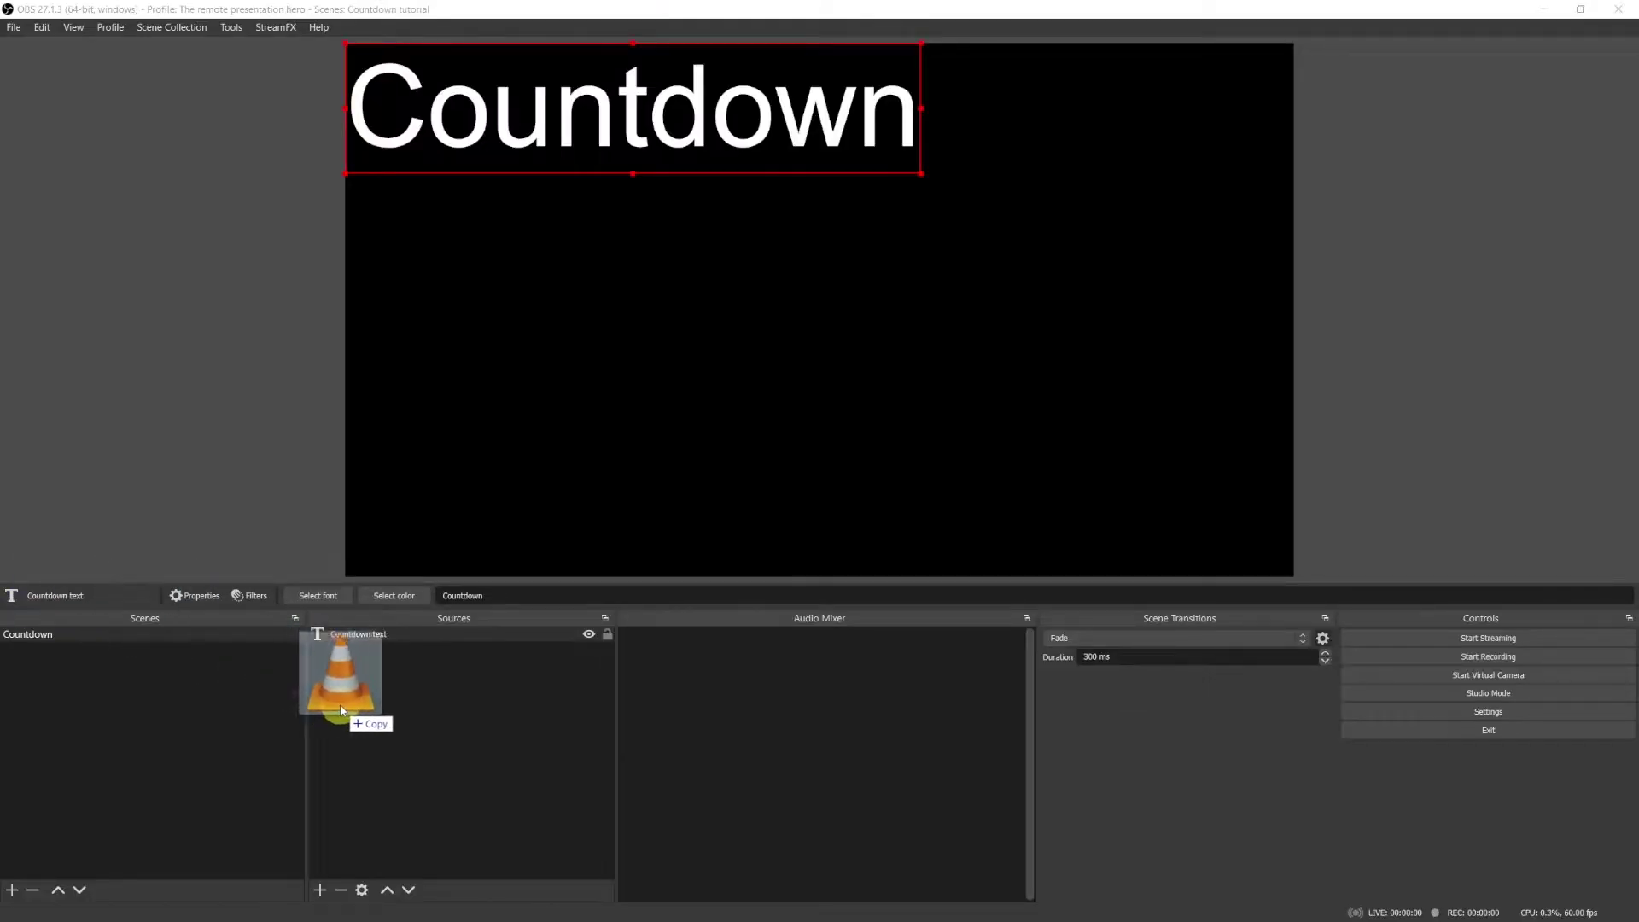
pyautogui.moveTo(339, 704); pyautogui.dragTo(408, 746)
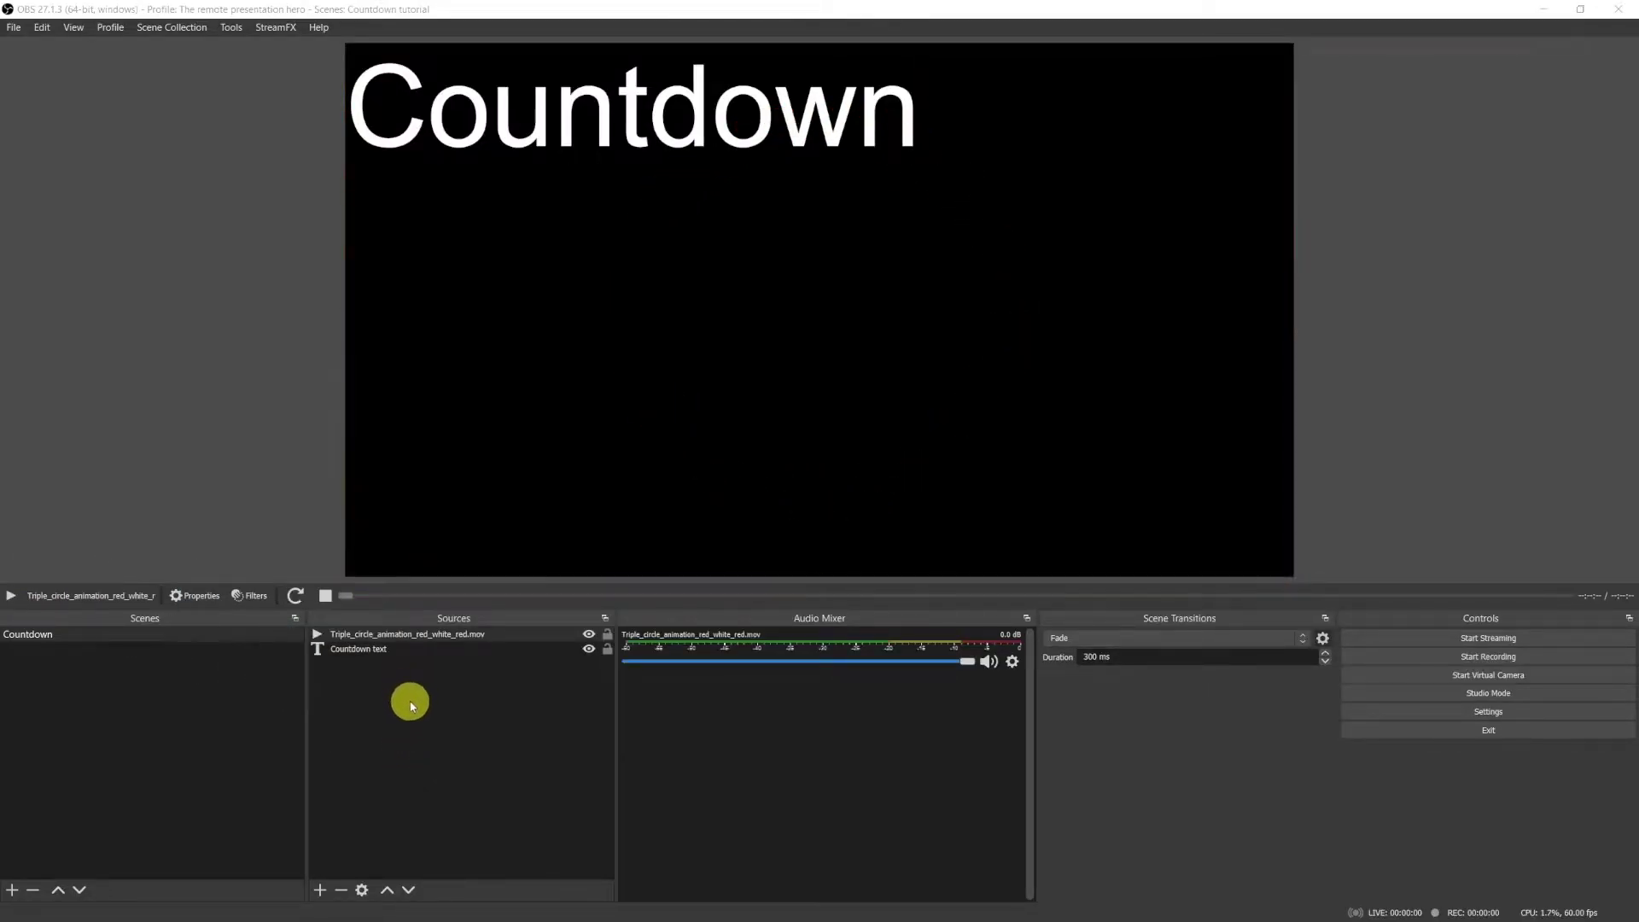
# Turn on Loop in the triple circle video source's properties
pyautogui.rightClick(385, 642)
pyautogui.click(422, 629)
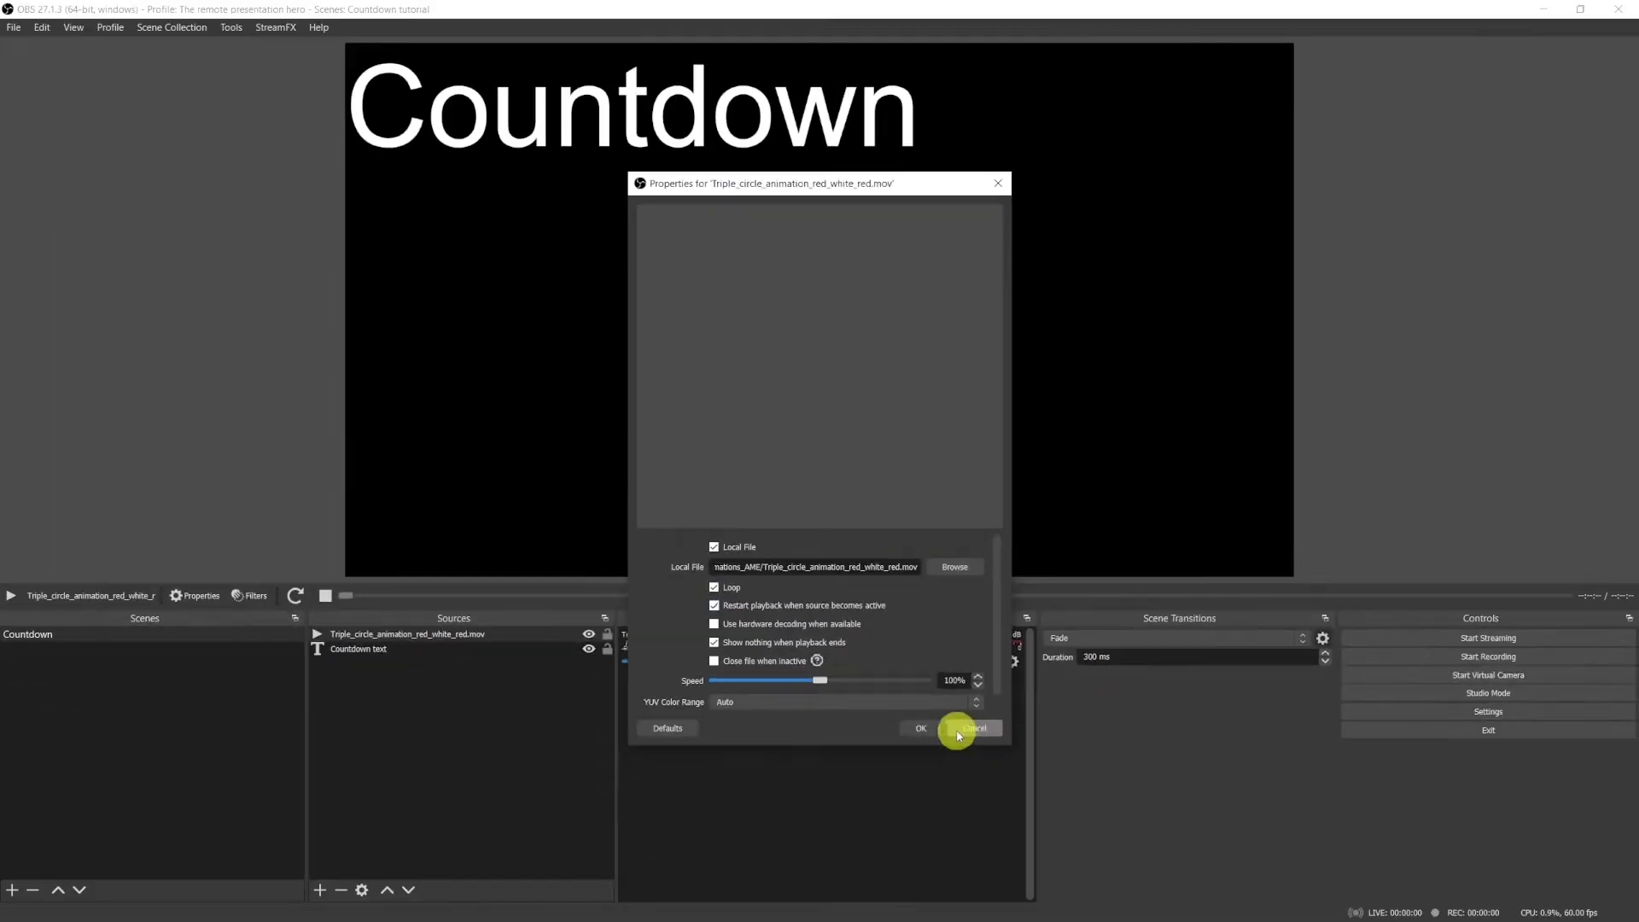
pyautogui.click(987, 904)
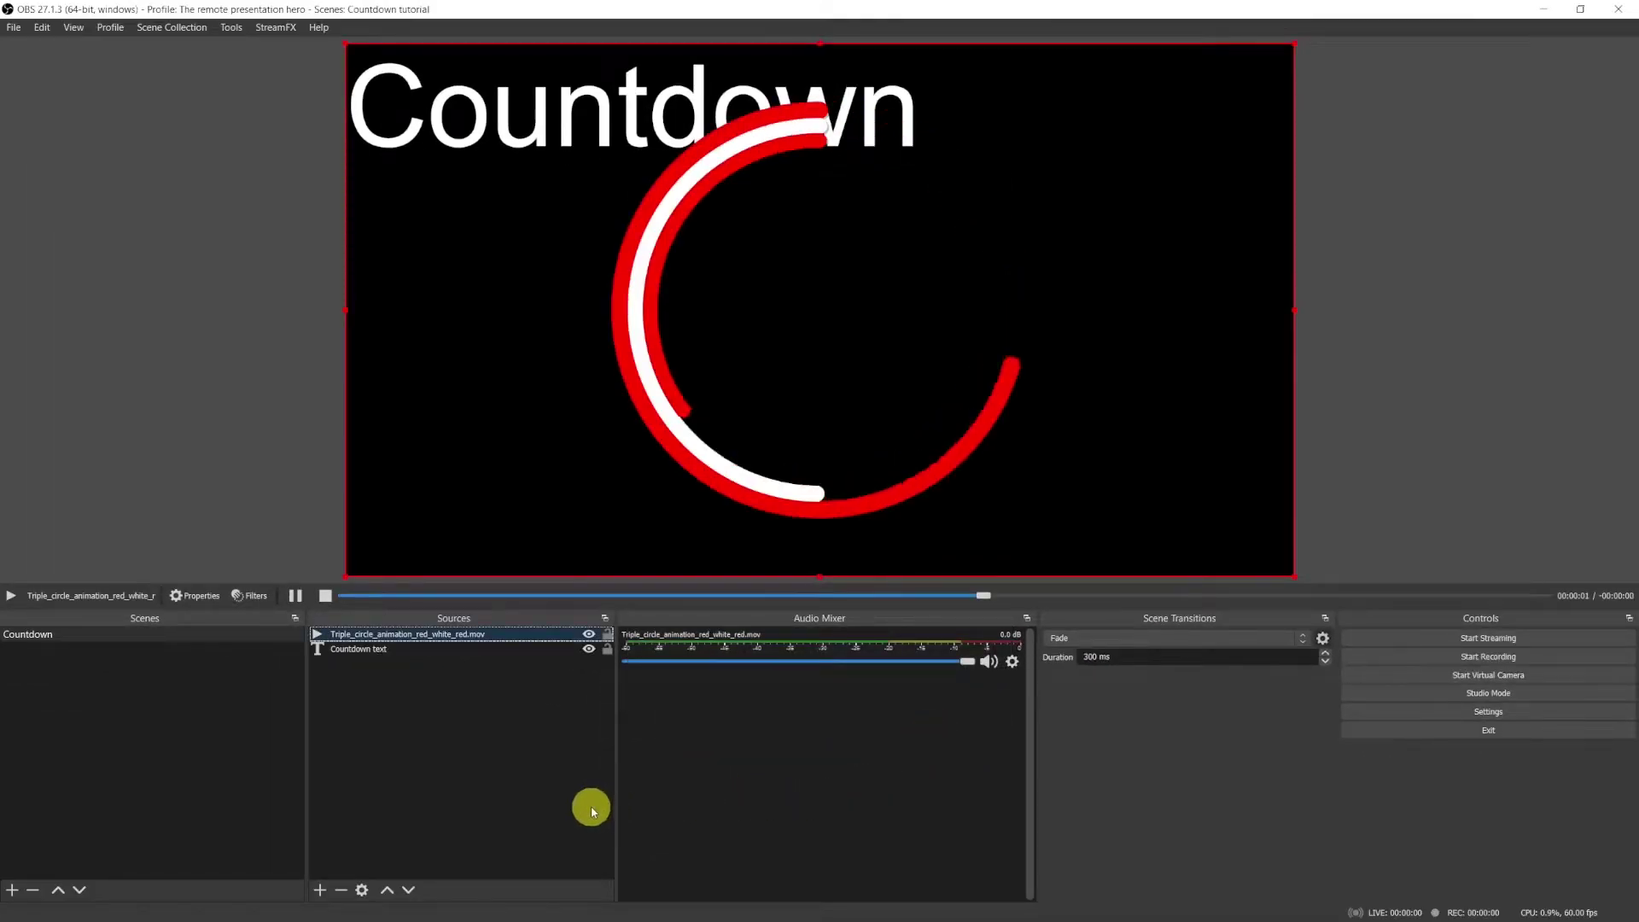
# Shrink the Countdown text and centre it inside the animated circle
pyautogui.click(356, 659)
pyautogui.moveTo(603, 117); pyautogui.dragTo(797, 310)
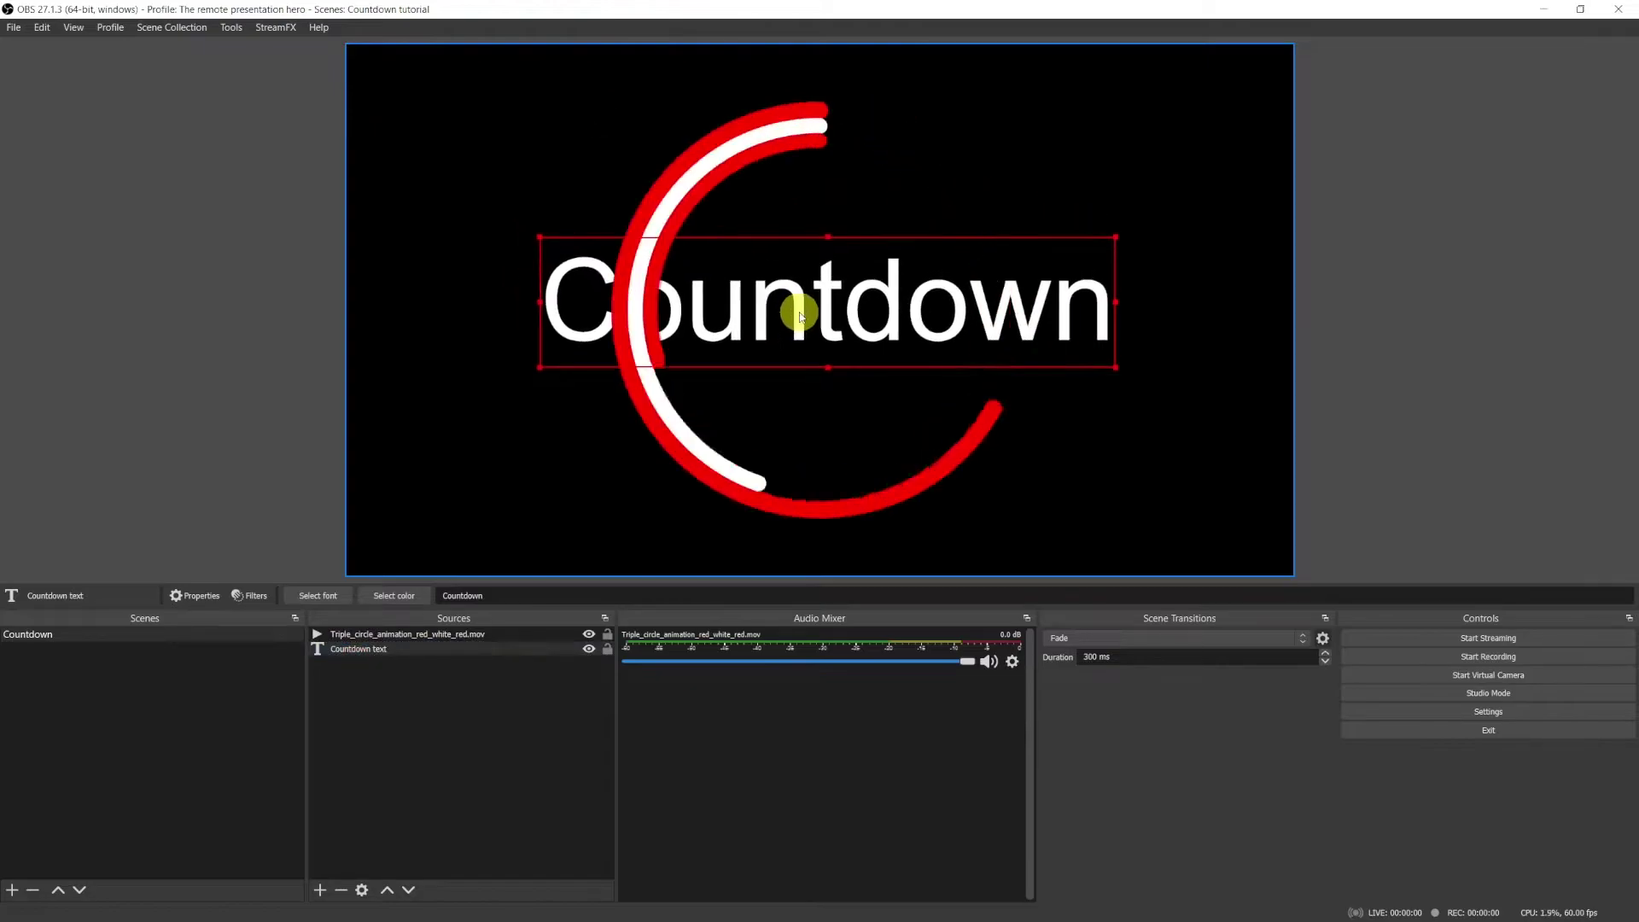
pyautogui.moveTo(538, 368); pyautogui.dragTo(742, 278)
pyautogui.moveTo(921, 282); pyautogui.dragTo(847, 308)
pyautogui.moveTo(662, 351); pyautogui.dragTo(721, 340)
pyautogui.moveTo(873, 344); pyautogui.dragTo(823, 337)
pyautogui.click(229, 28)
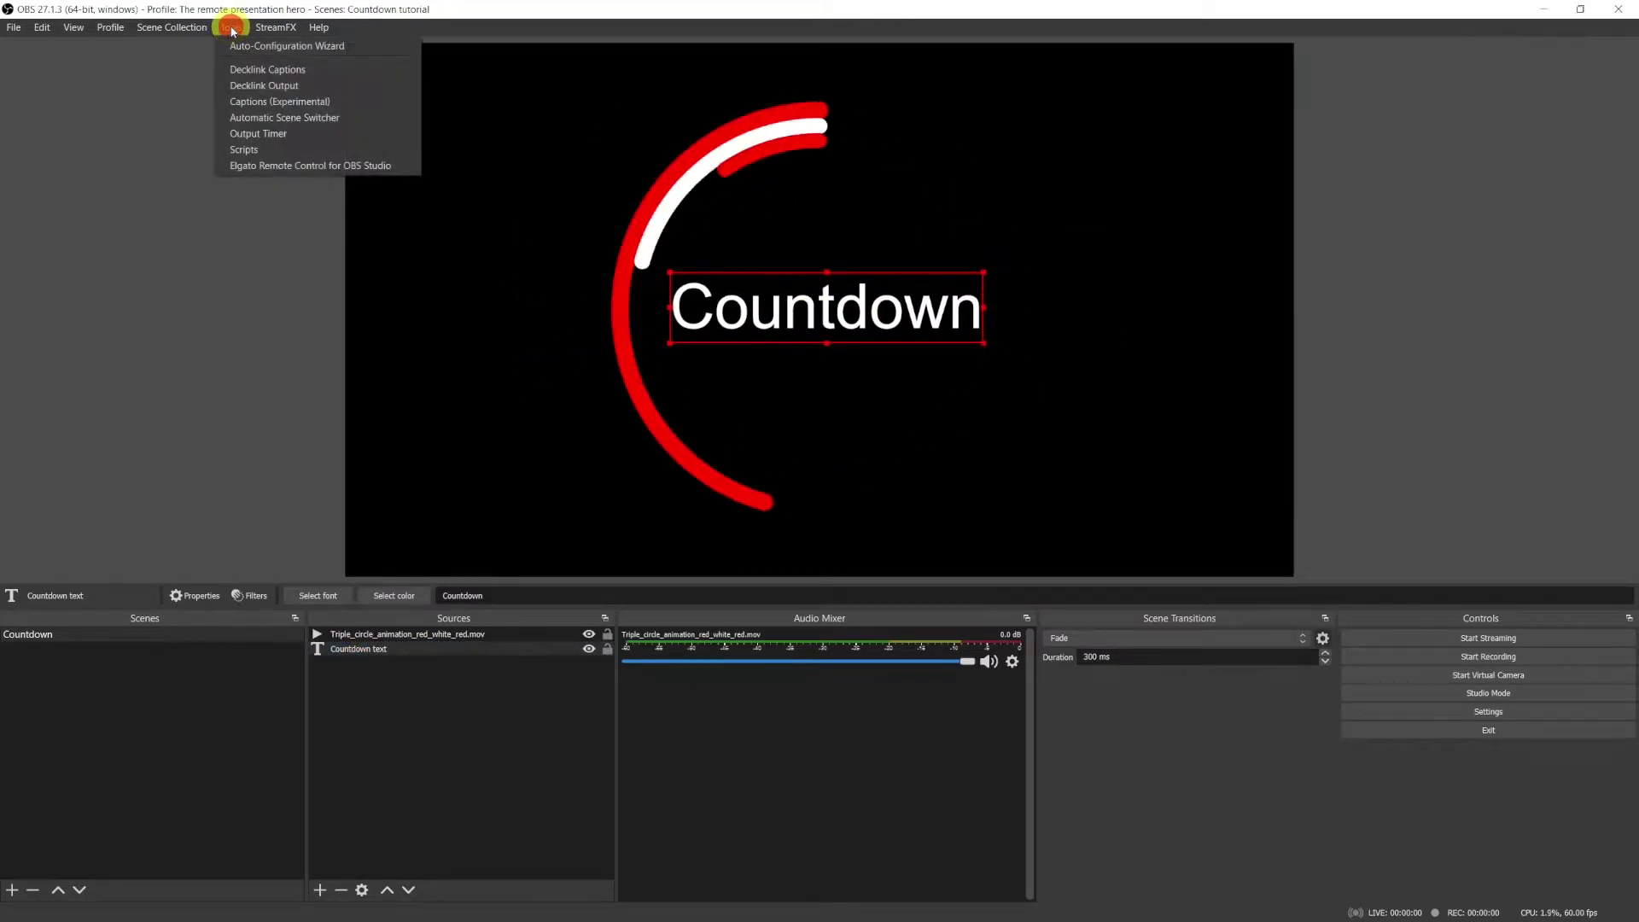
# Open the Scripts manager's Add Scripts file picker on the OBS scripts folder
pyautogui.click(239, 150)
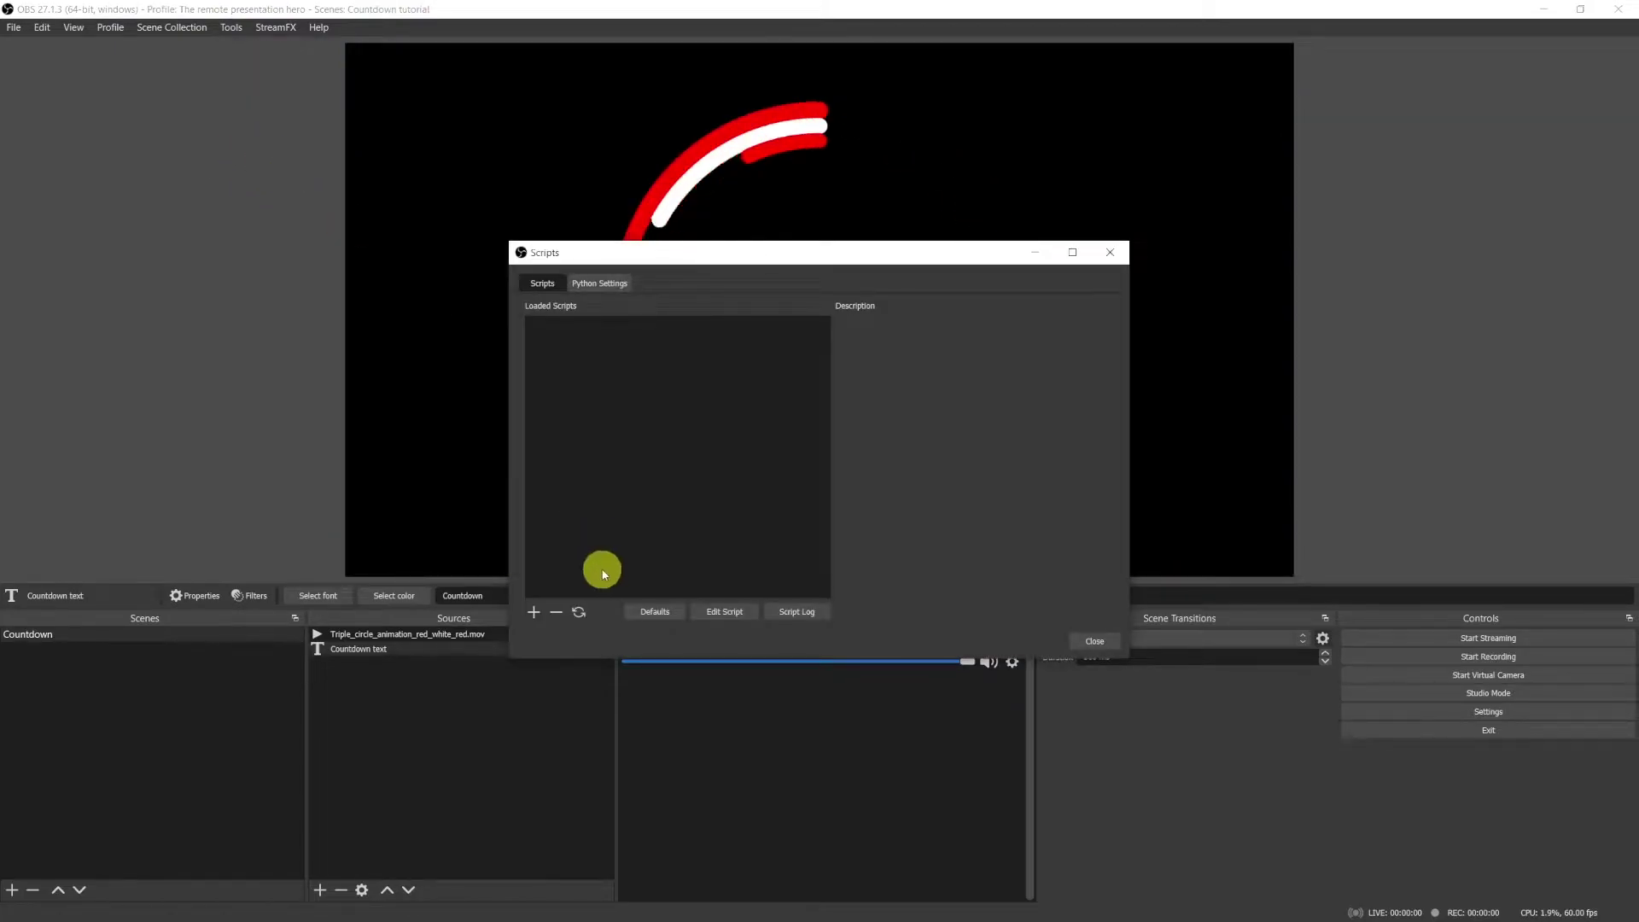
pyautogui.click(533, 613)
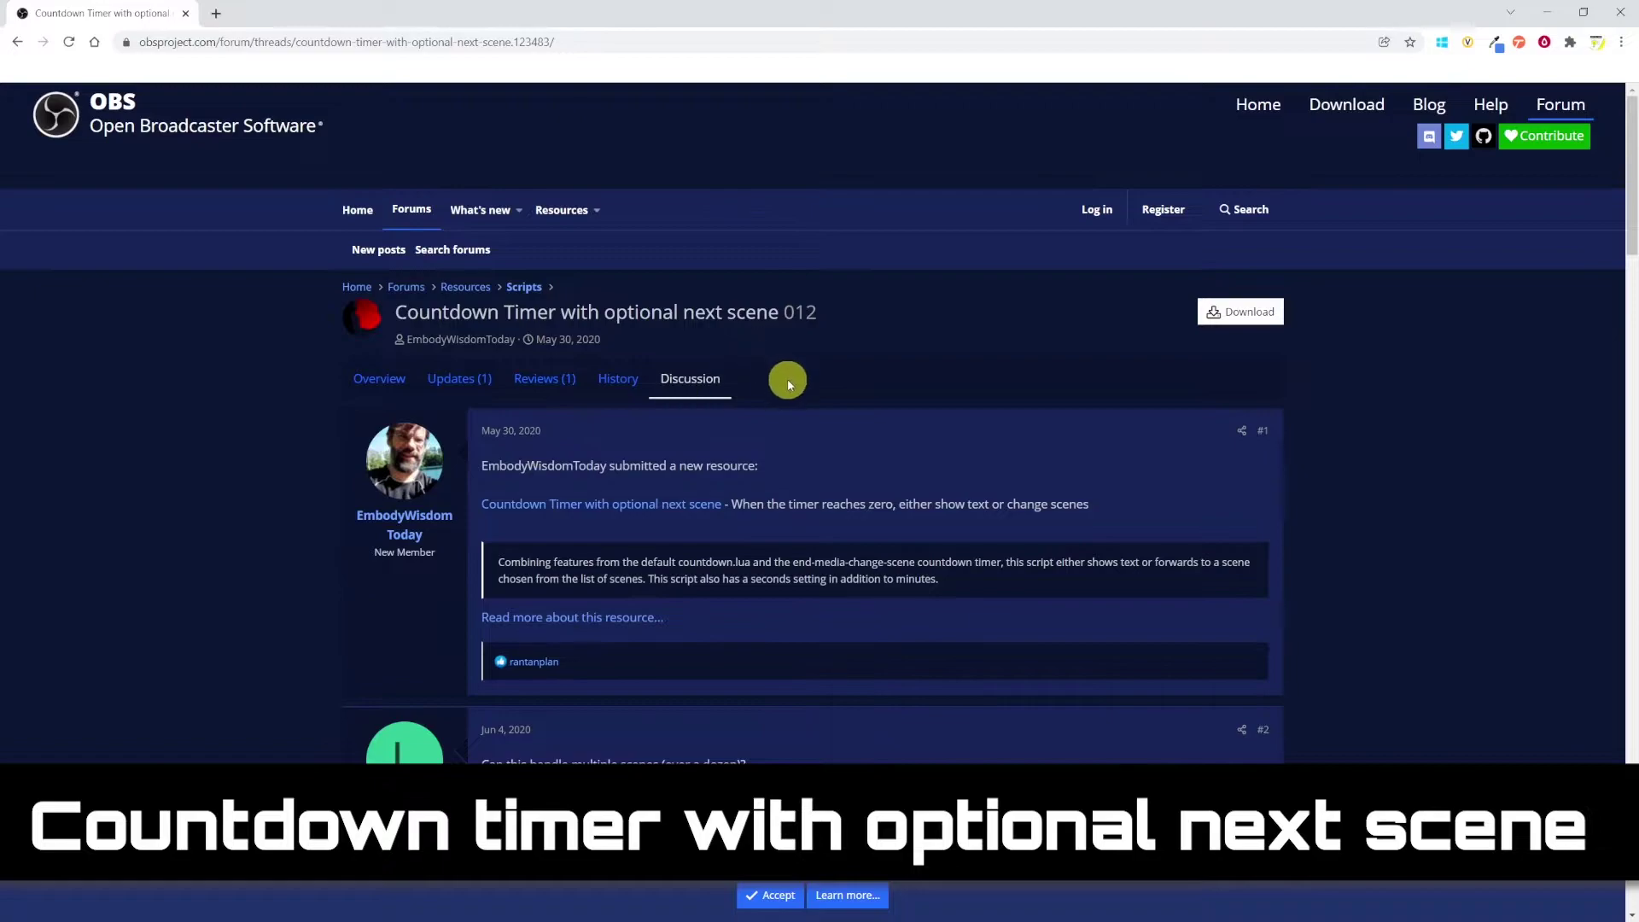
# Download the 'Countdown Timer with optional next scene' script from its OBS forum page
pyautogui.click(1237, 310)
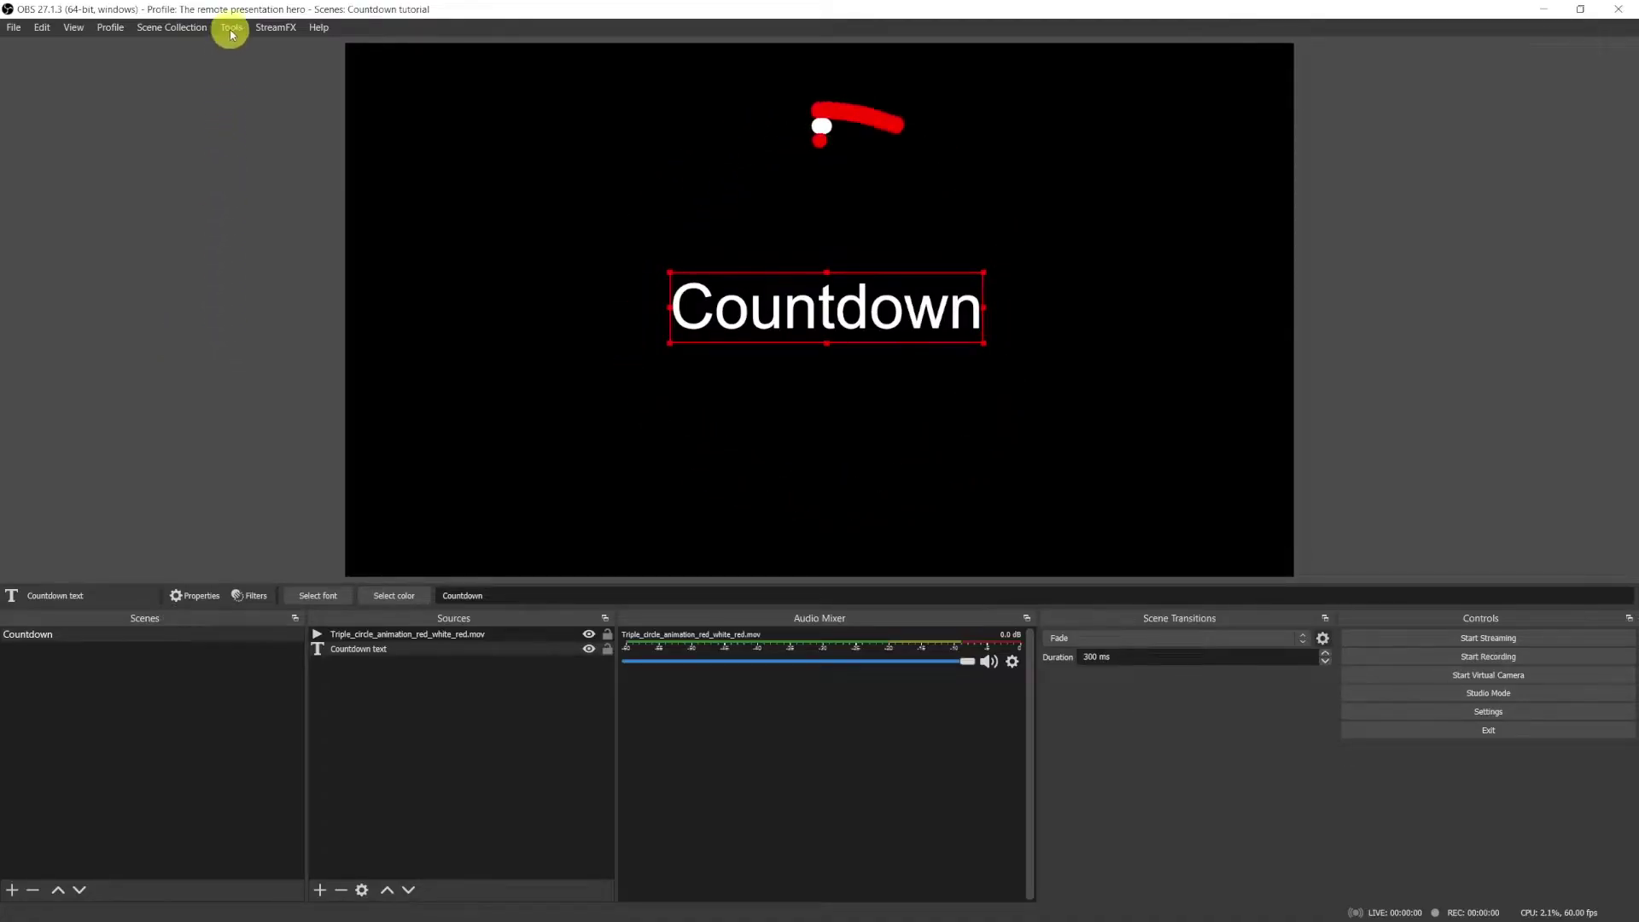
# Copy the downloaded CountdownDays.lua from within the Add Scripts file dialog
pyautogui.click(231, 32)
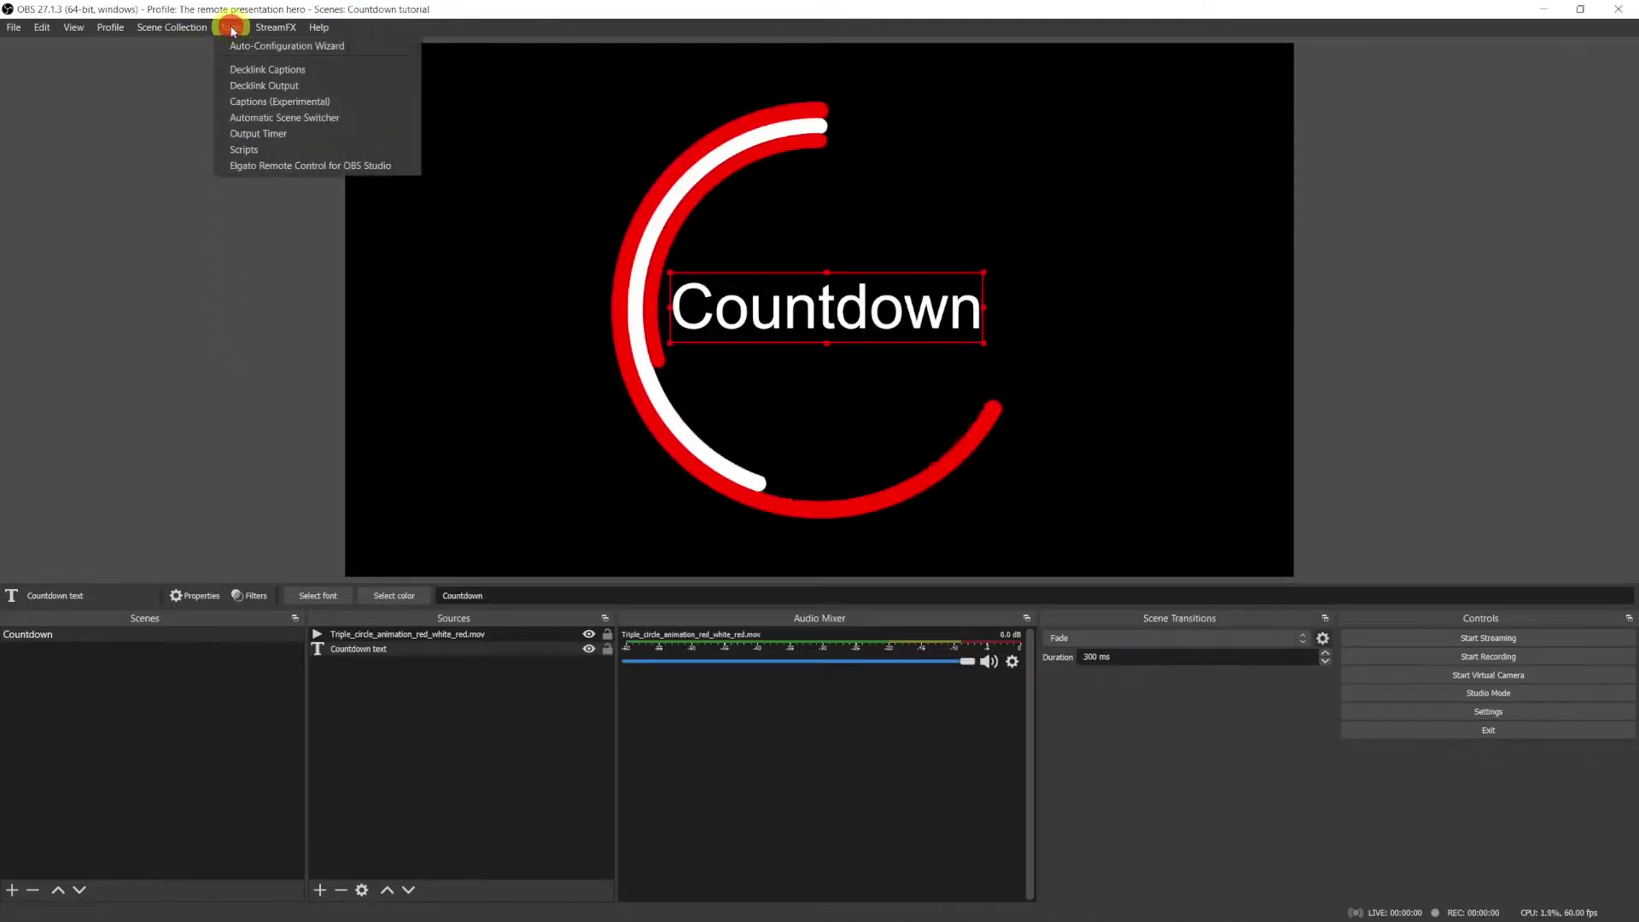
pyautogui.click(241, 150)
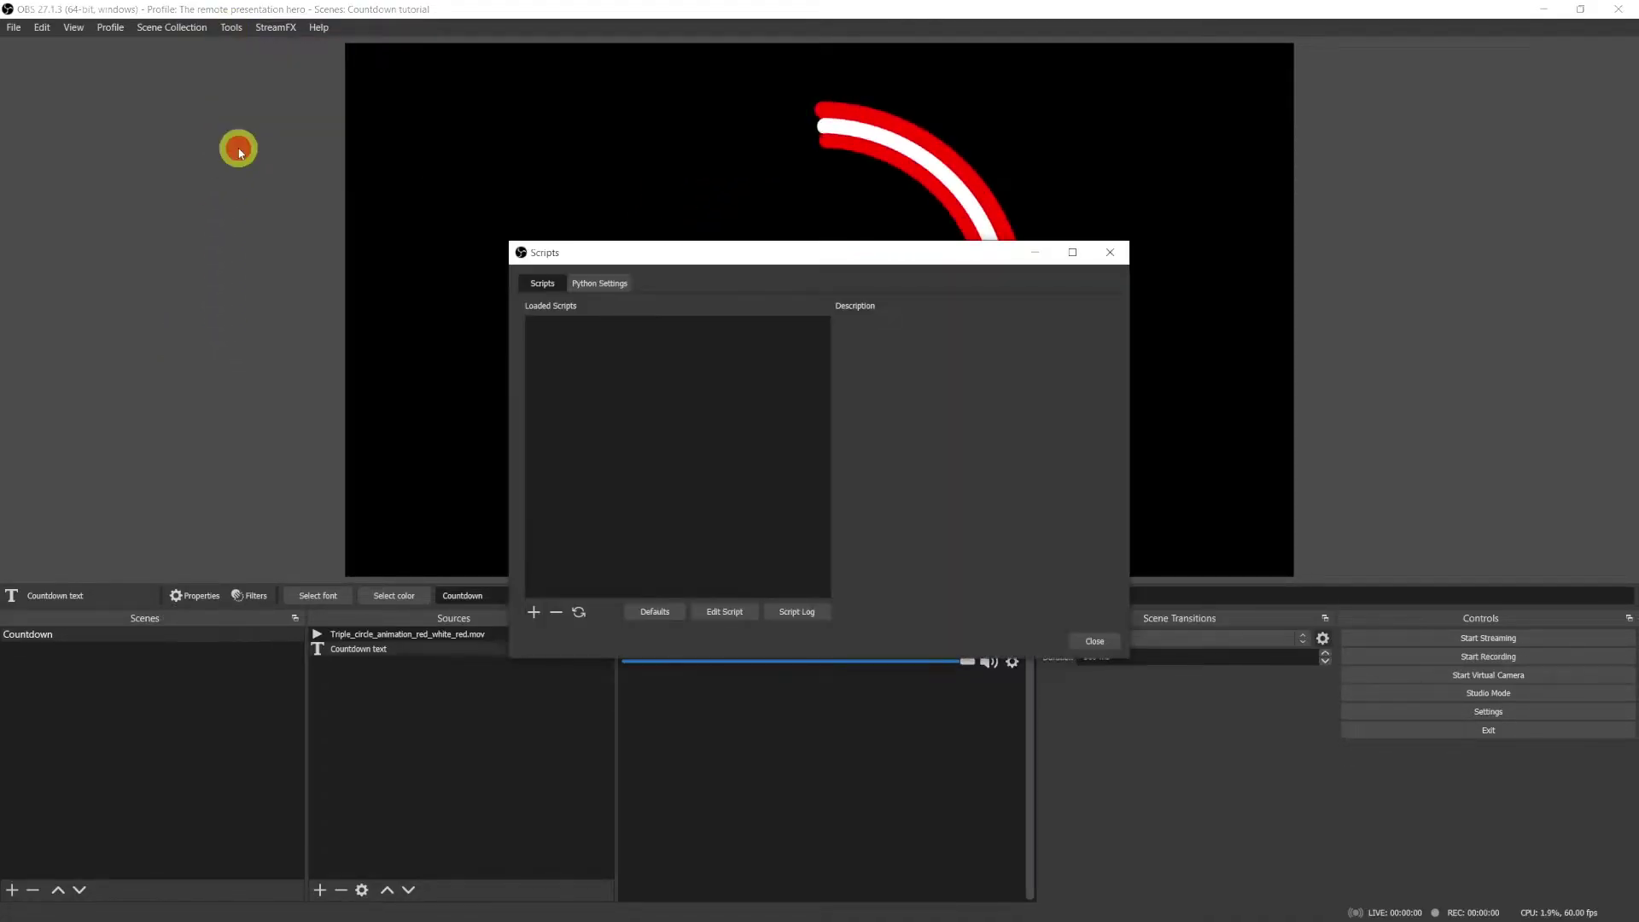
pyautogui.click(533, 615)
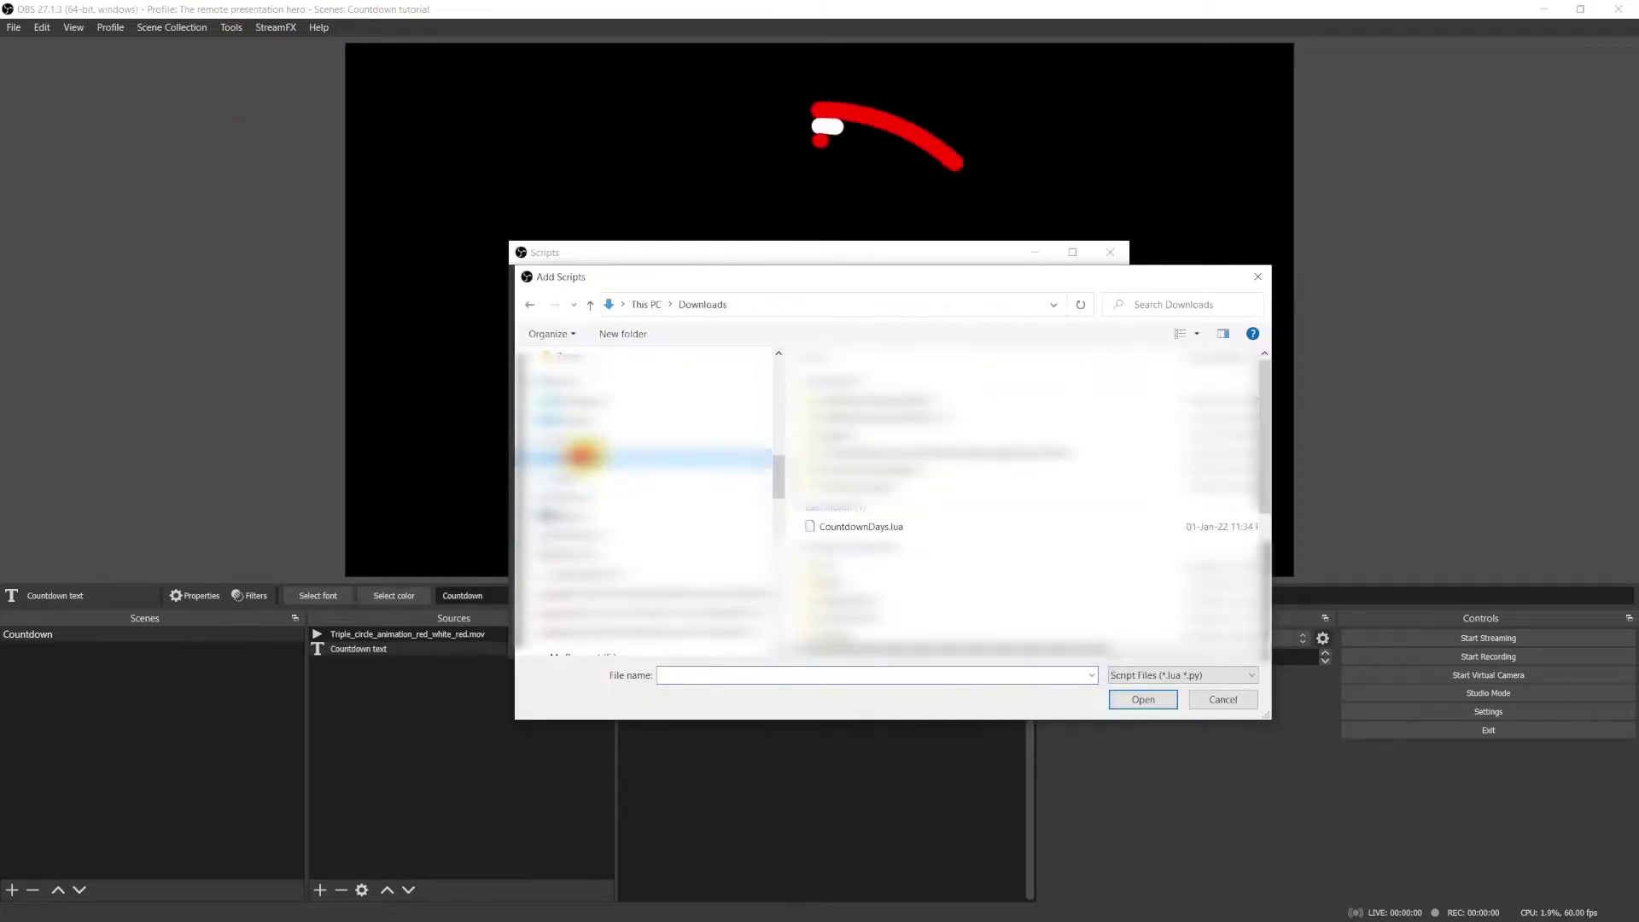
pyautogui.click(863, 526)
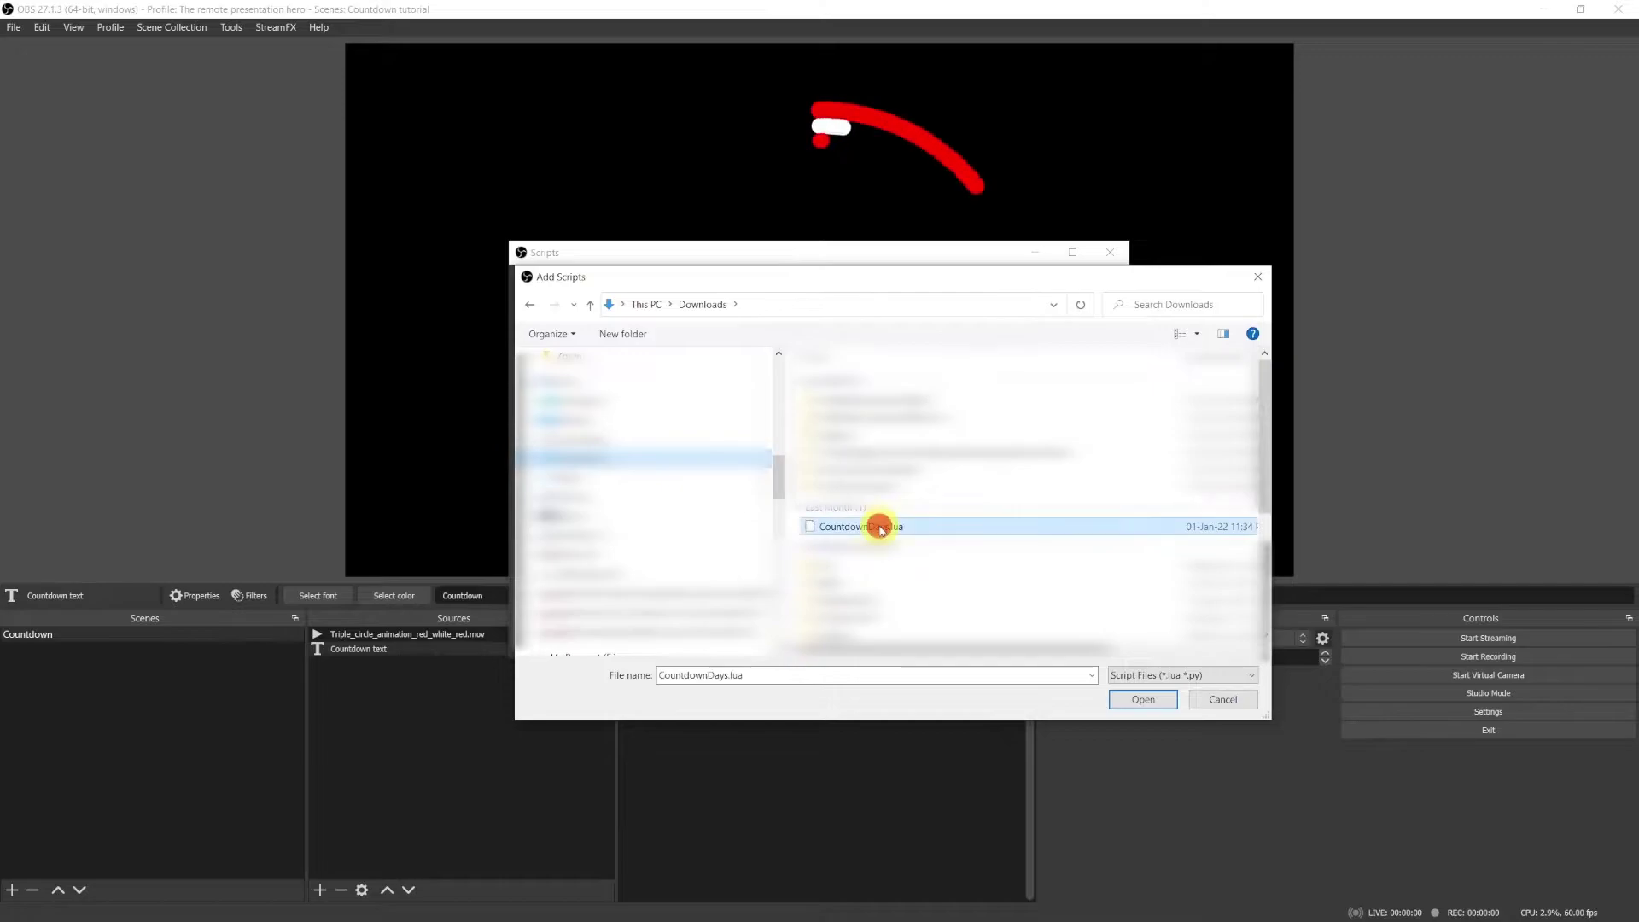
pyautogui.rightClick(880, 528)
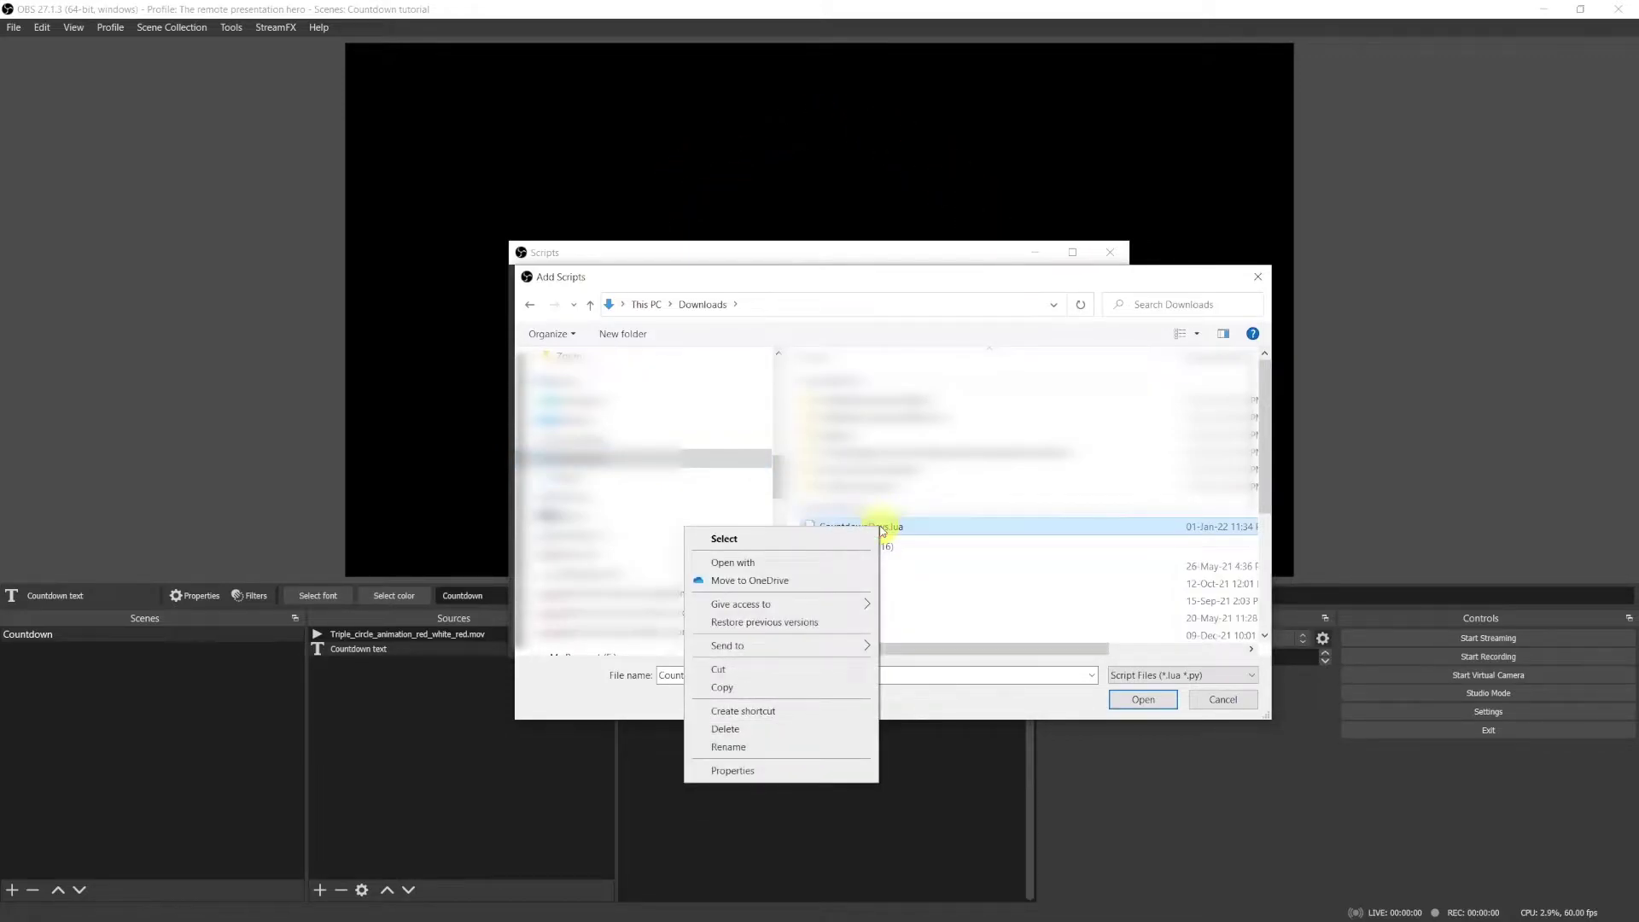
pyautogui.click(749, 691)
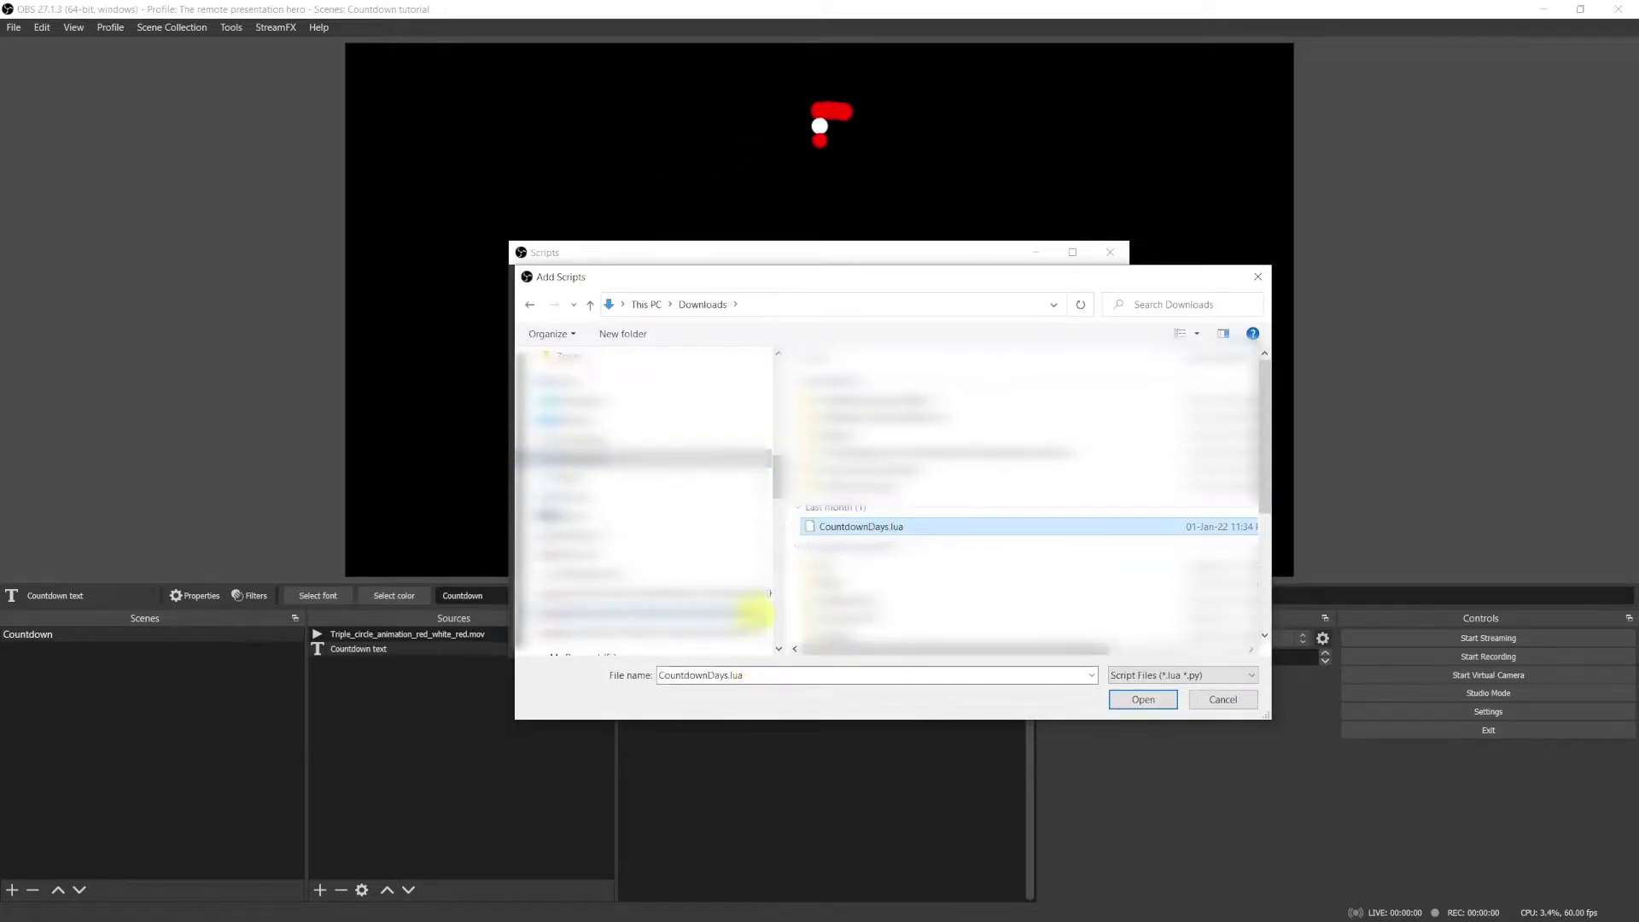
# Paste CountdownDays.lua into the OBS scripts folder and load it as a script
pyautogui.click(531, 308)
pyautogui.rightClick(868, 537)
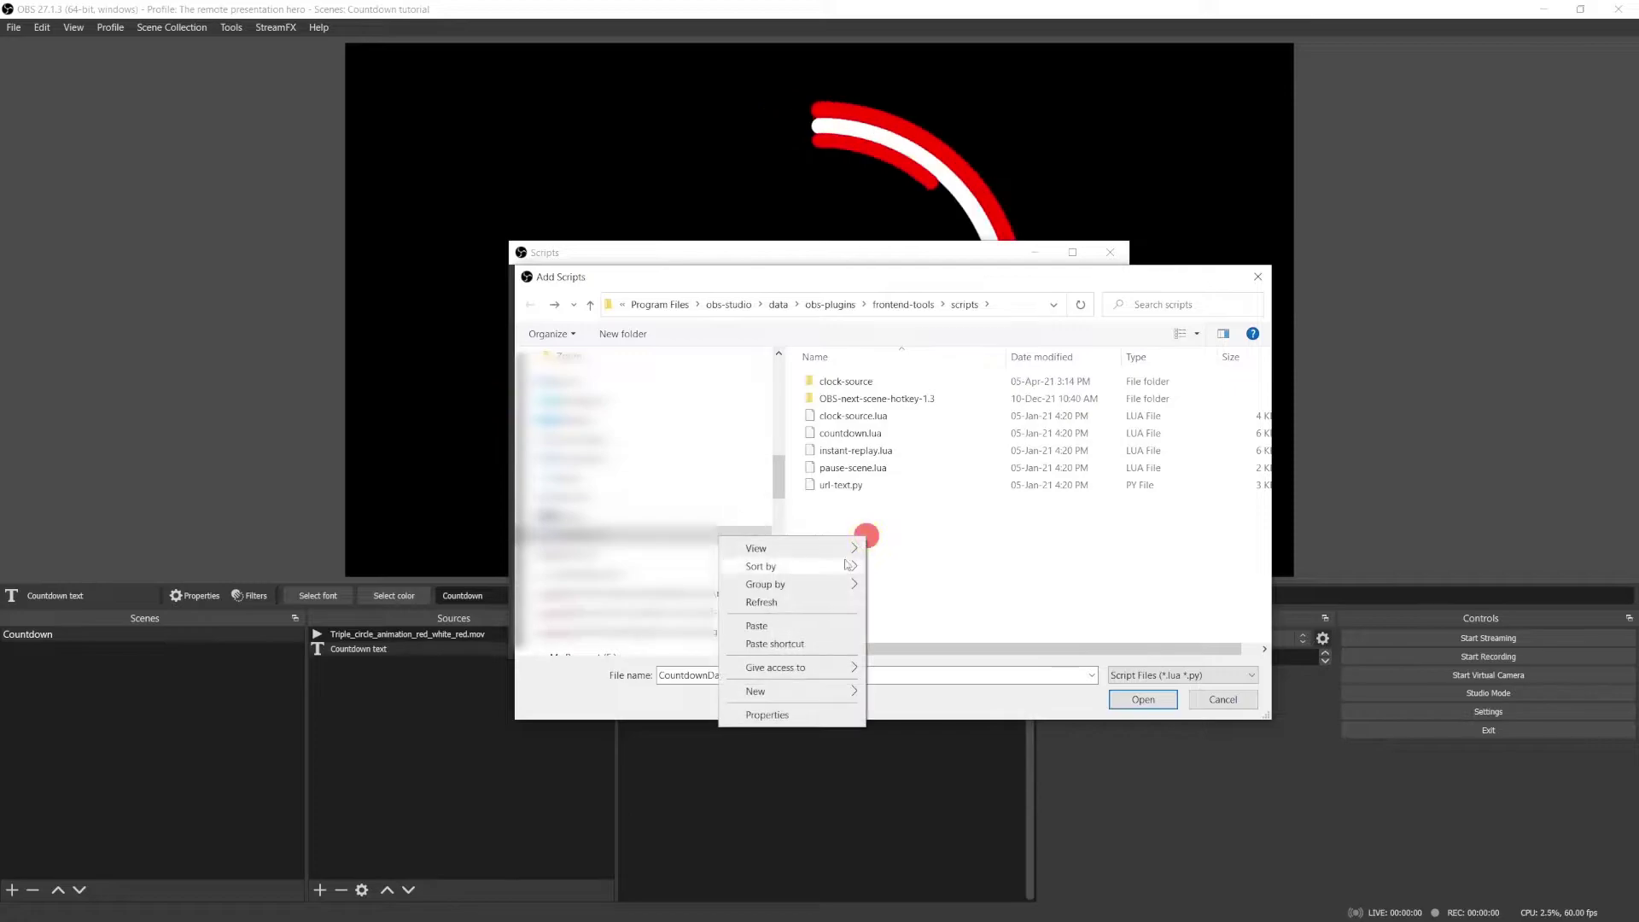
pyautogui.click(805, 628)
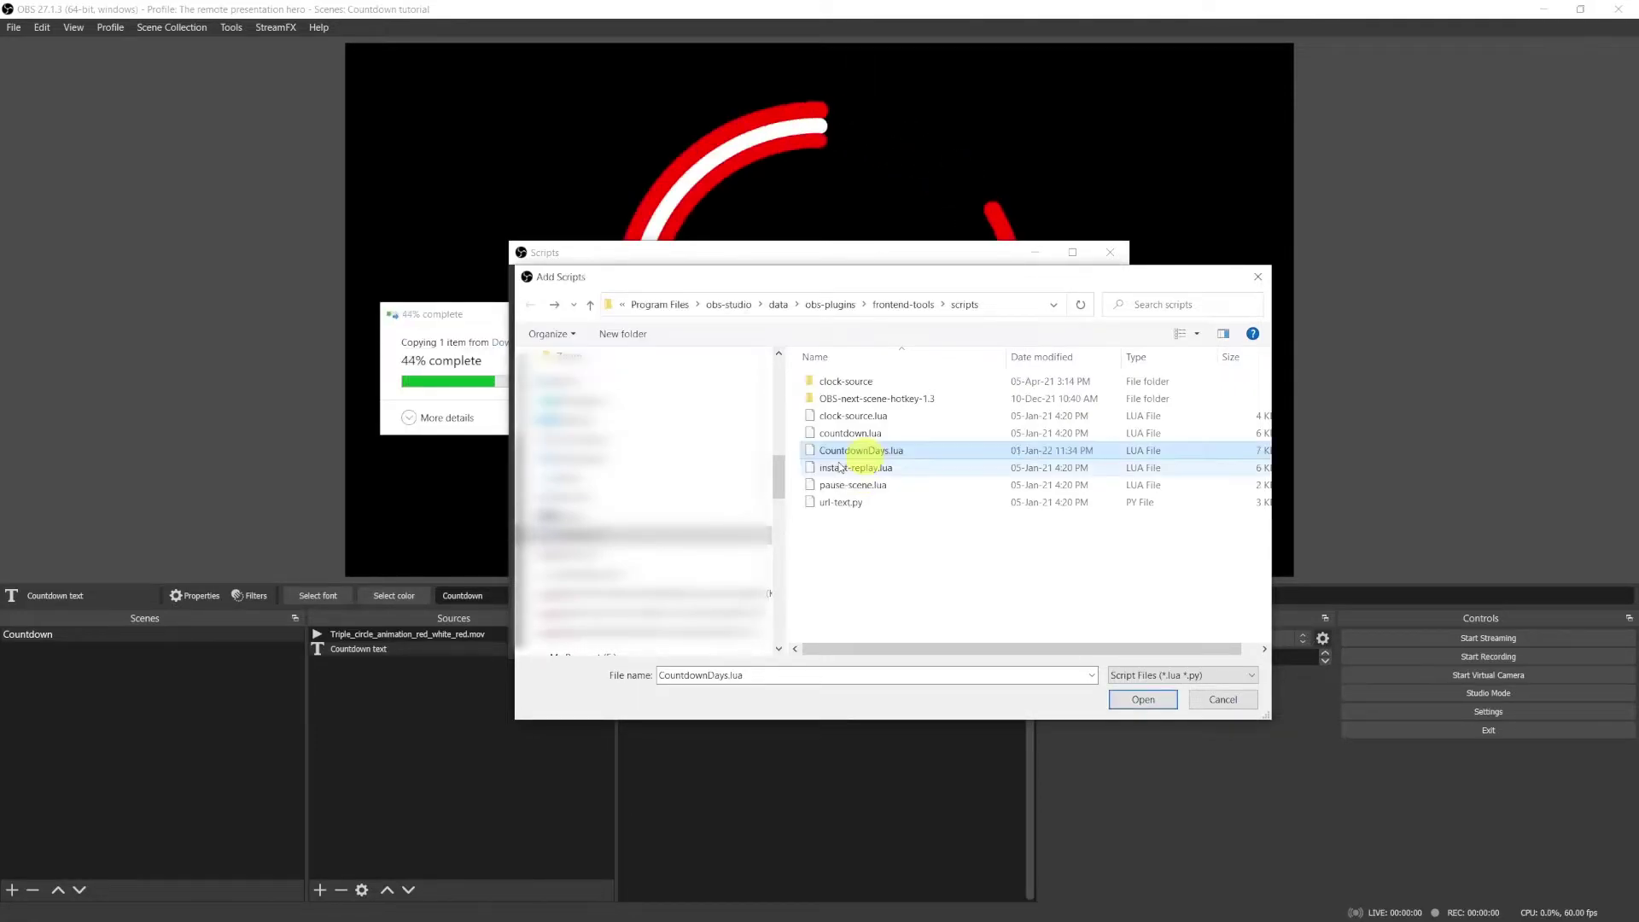
pyautogui.click(1143, 700)
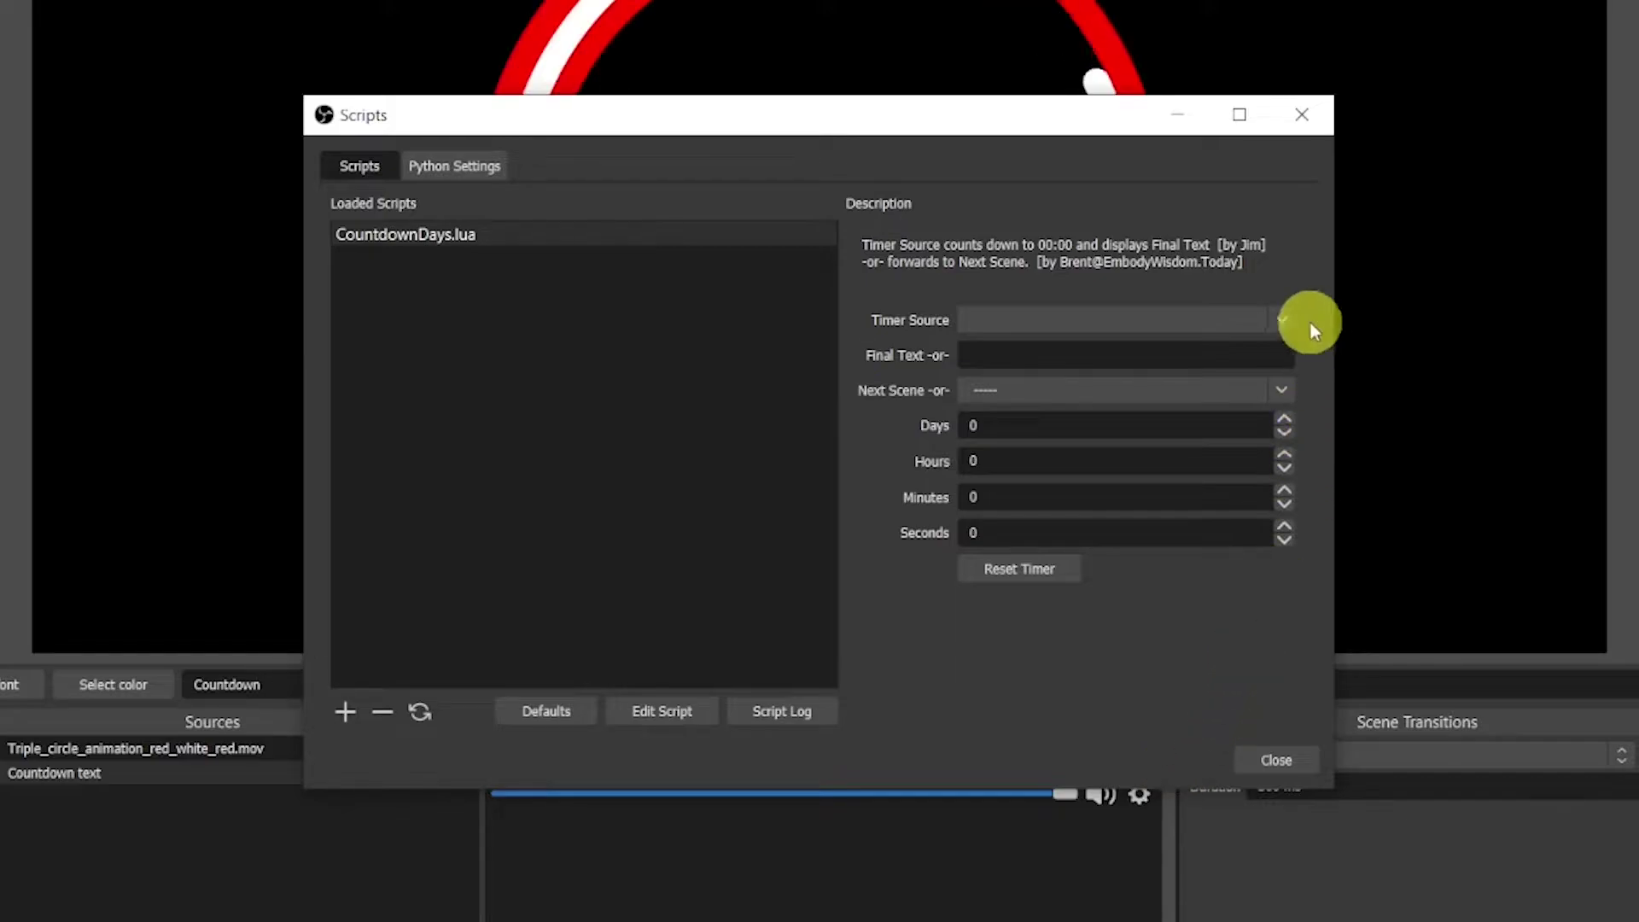
# Set the script's Timer Source to Countdown text and Minutes to 1
pyautogui.click(1280, 319)
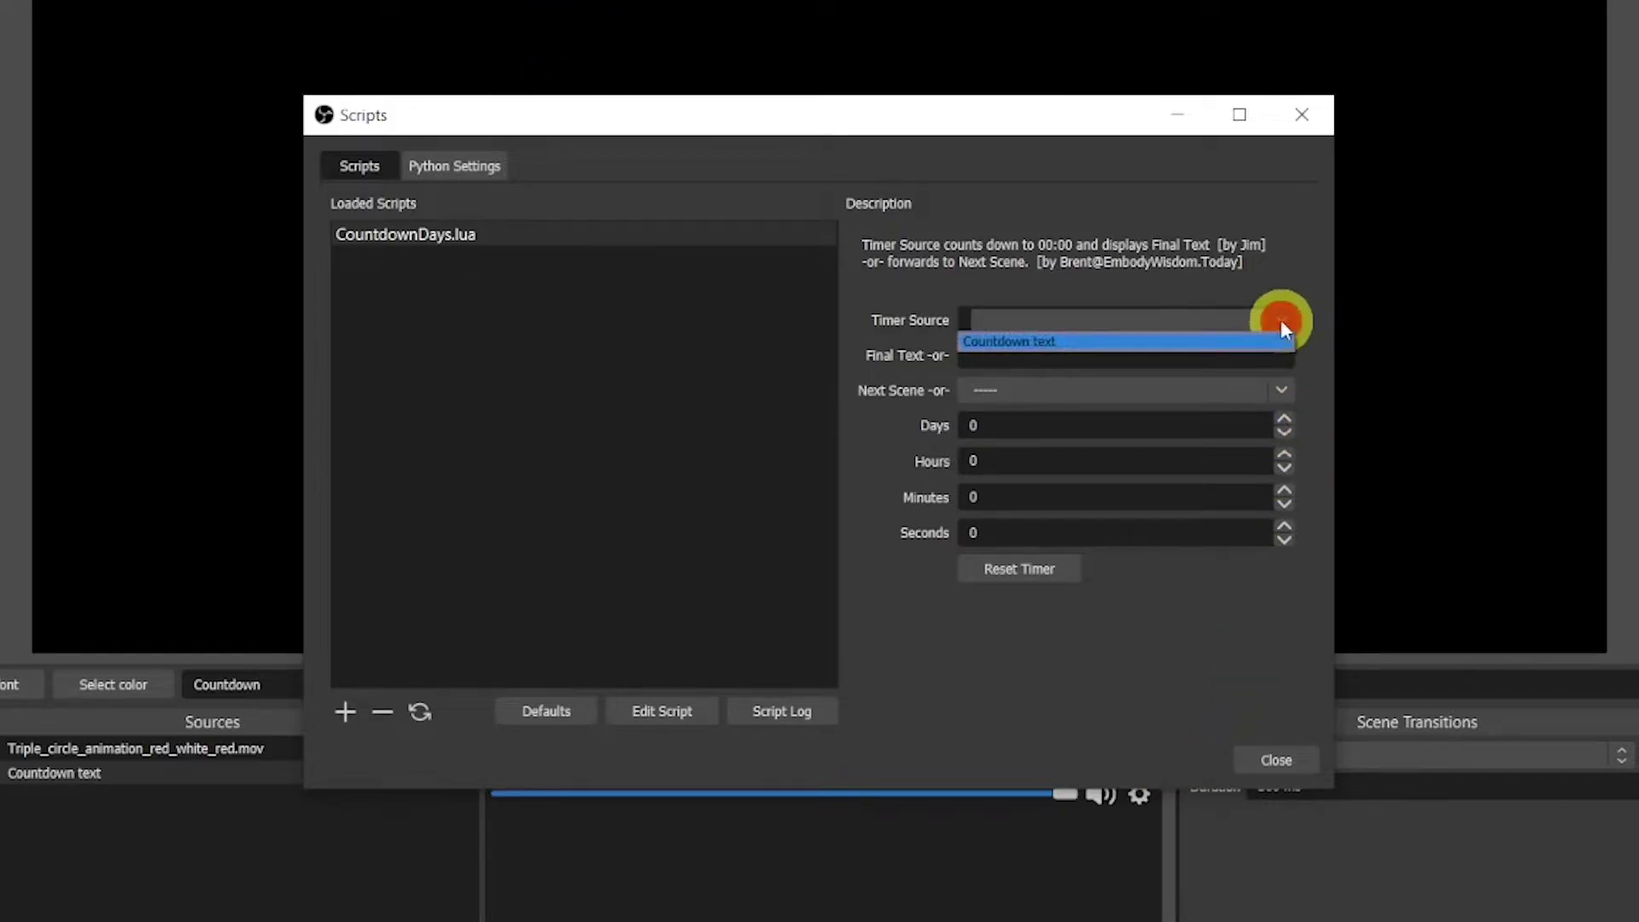
pyautogui.click(1187, 340)
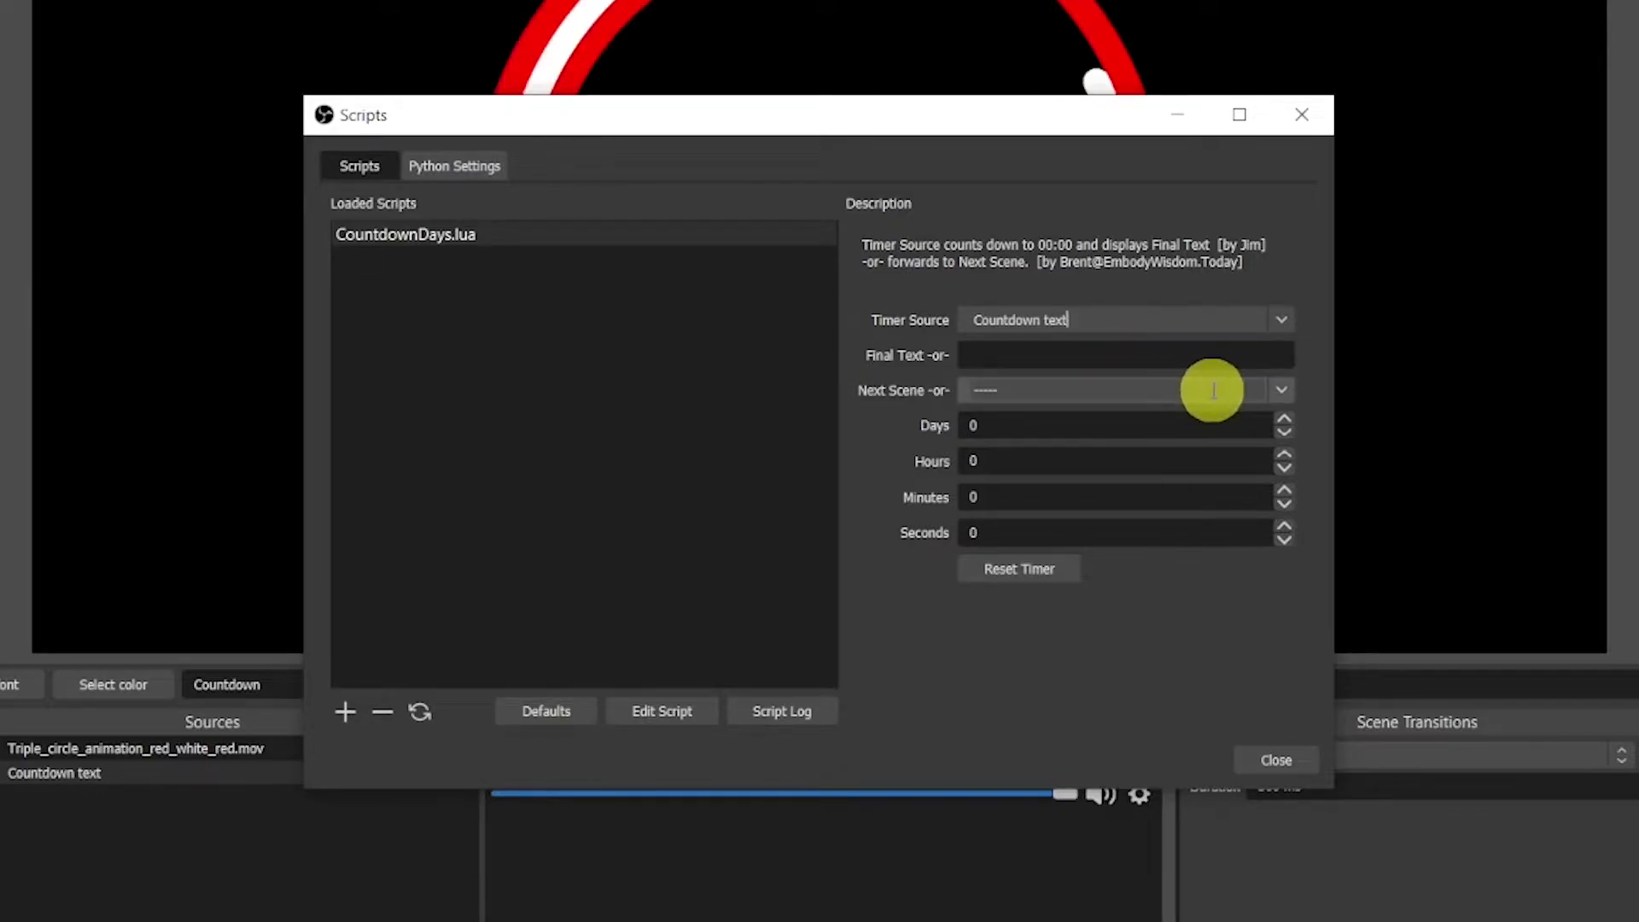
pyautogui.click(1285, 493)
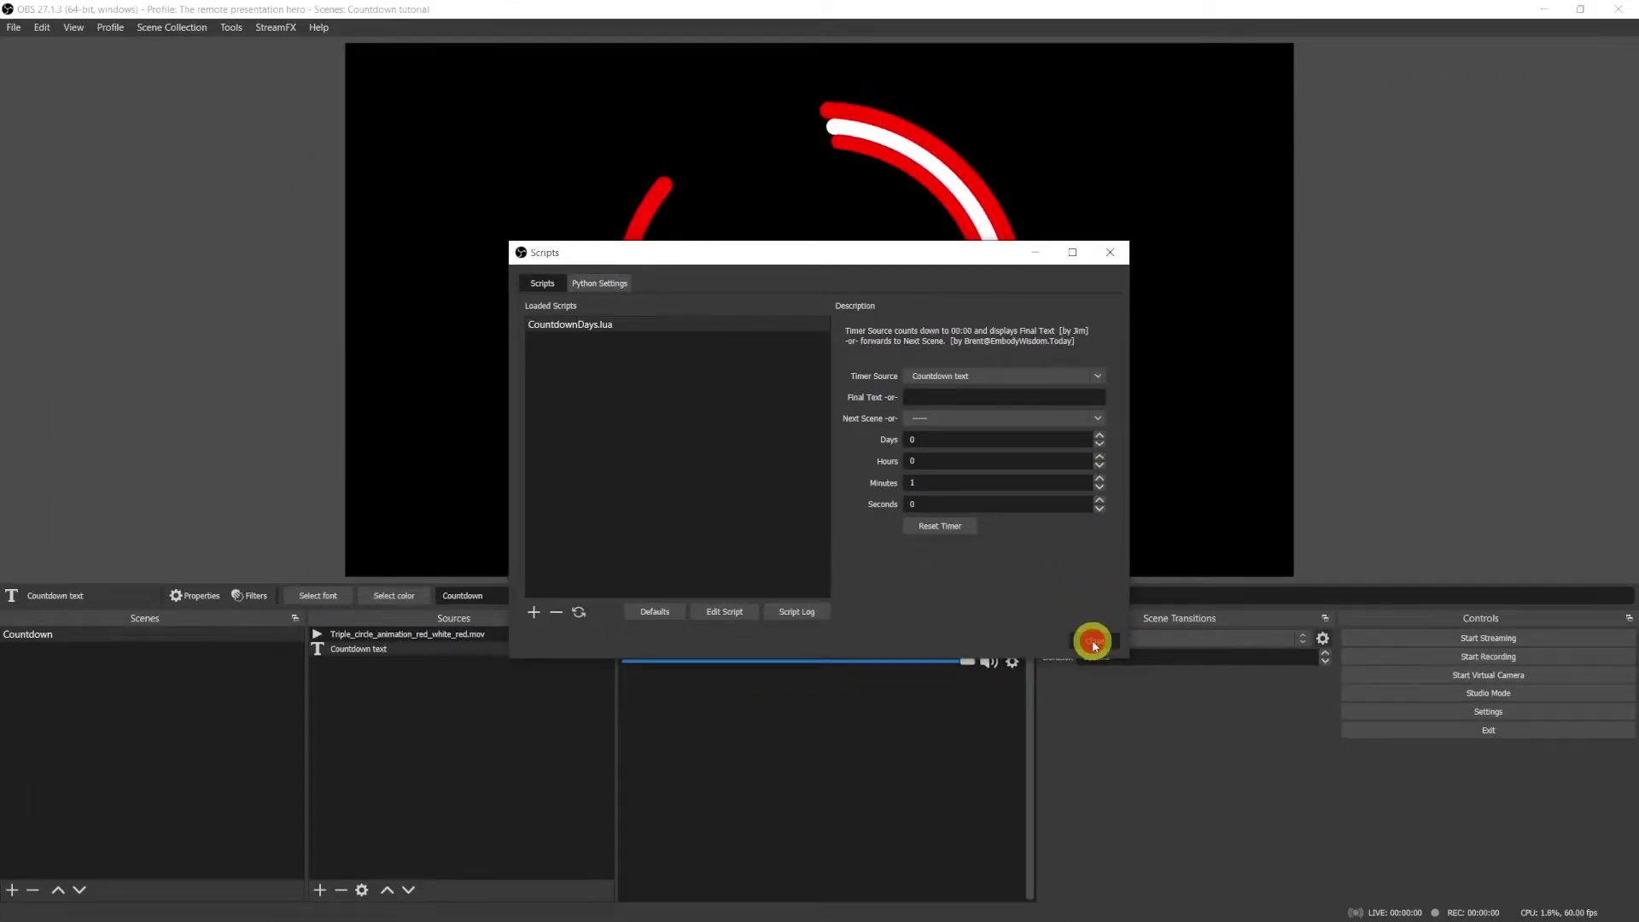
pyautogui.click(1094, 640)
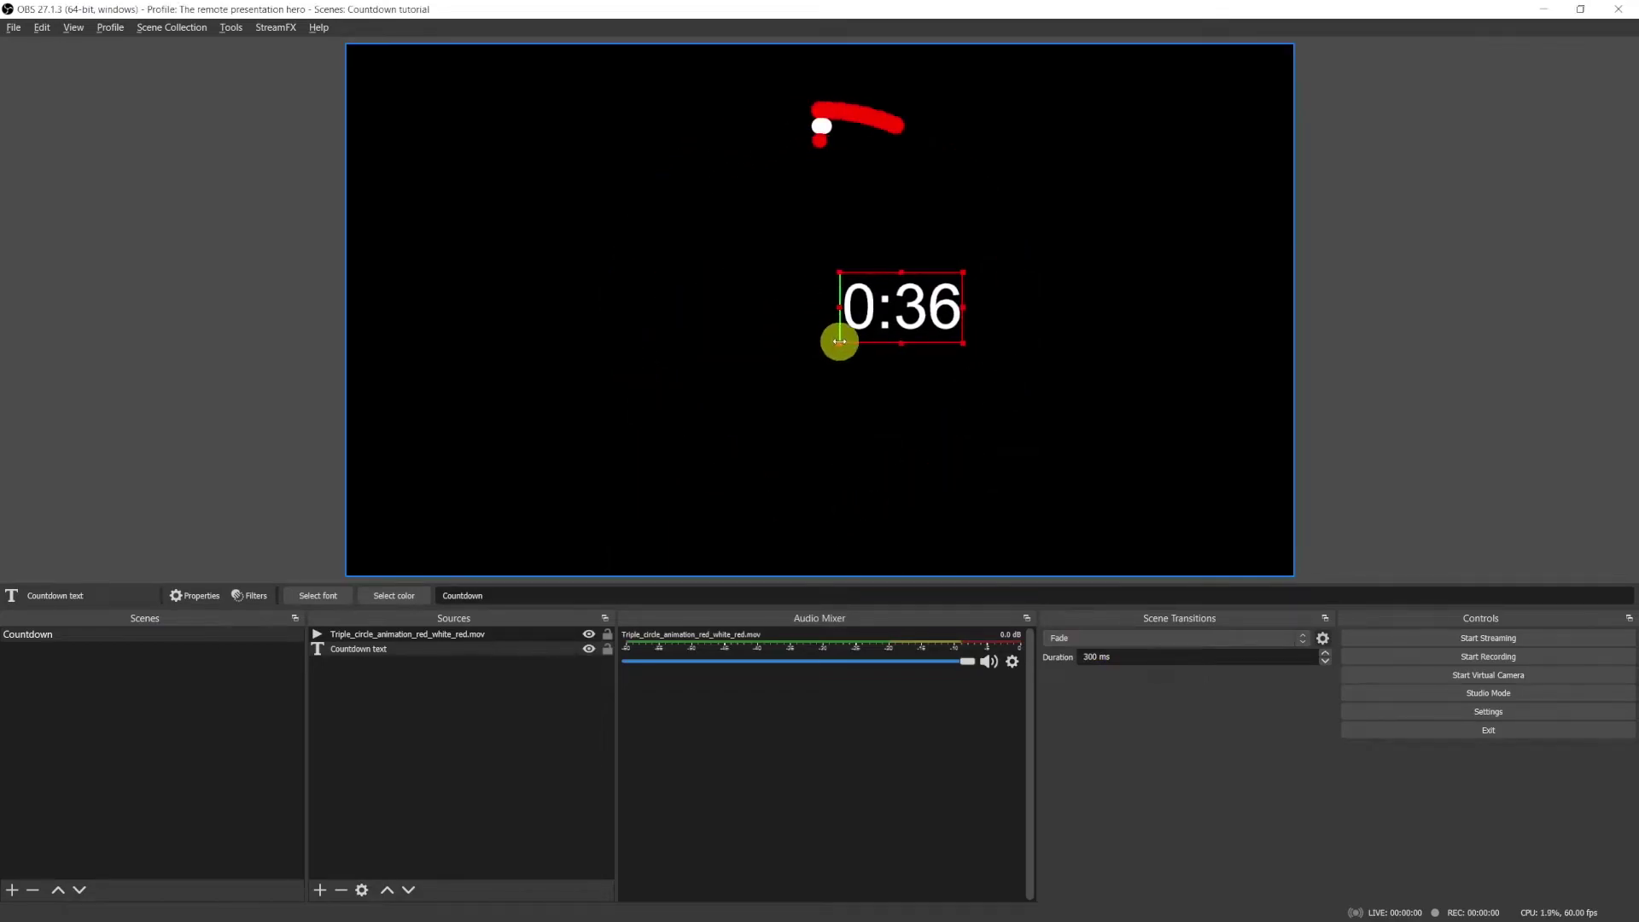
# Enlarge the countdown text in the preview and switch its font to Bold
pyautogui.moveTo(839, 342)
pyautogui.mouseDown()
pyautogui.moveTo(706, 410)
pyautogui.moveTo(819, 340)
pyautogui.mouseUp()
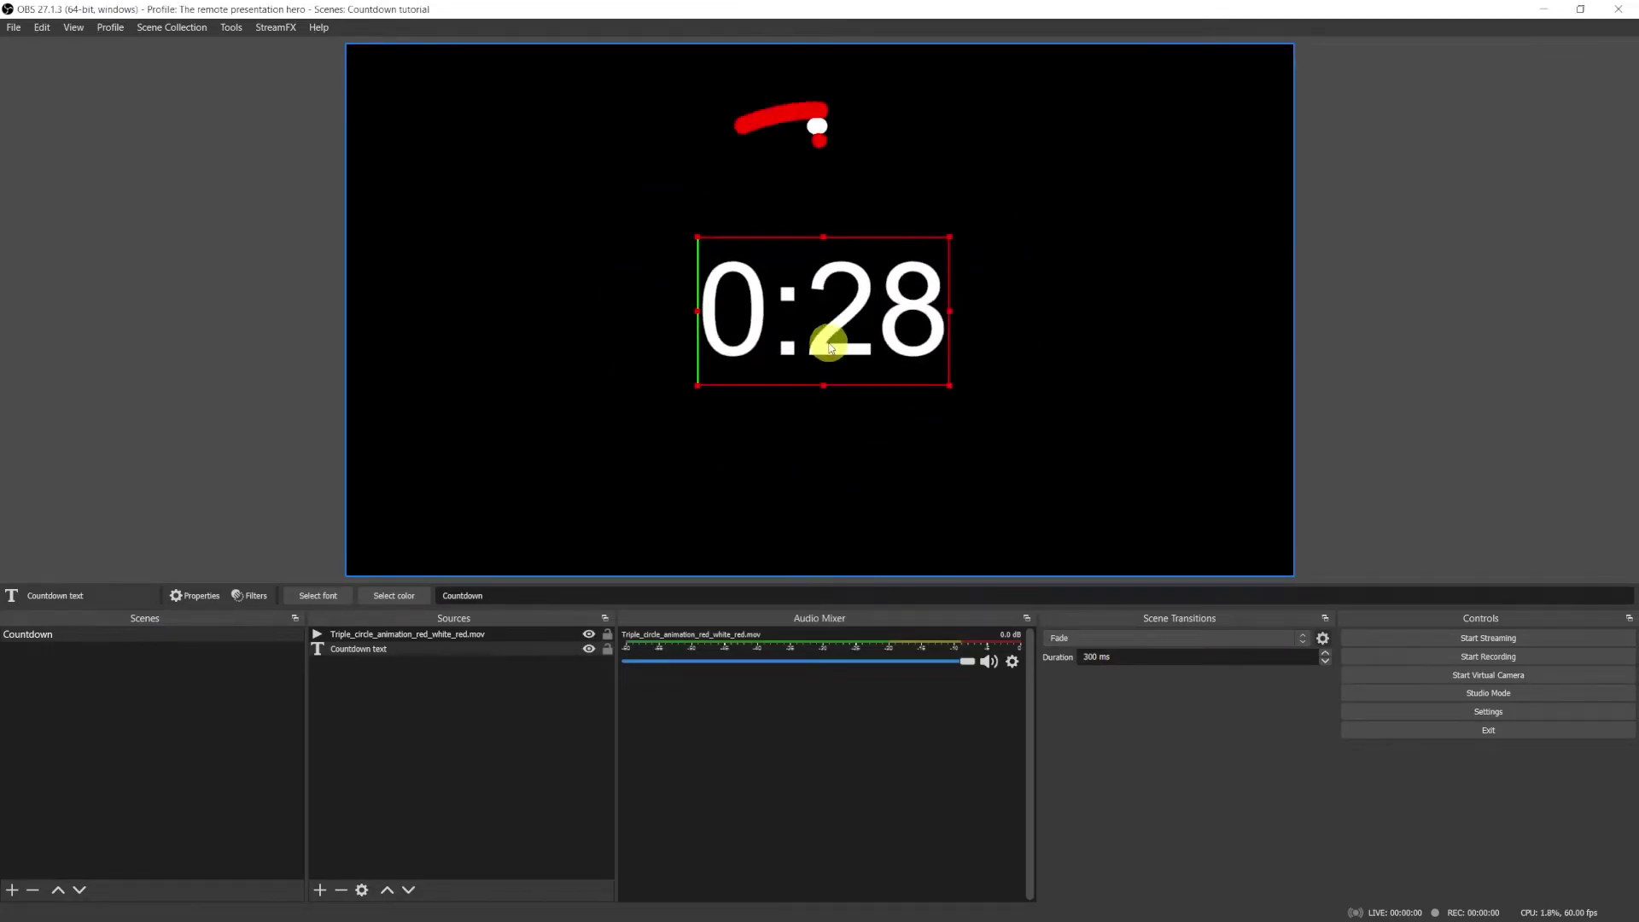
pyautogui.rightClick(820, 344)
pyautogui.click(858, 860)
pyautogui.click(937, 546)
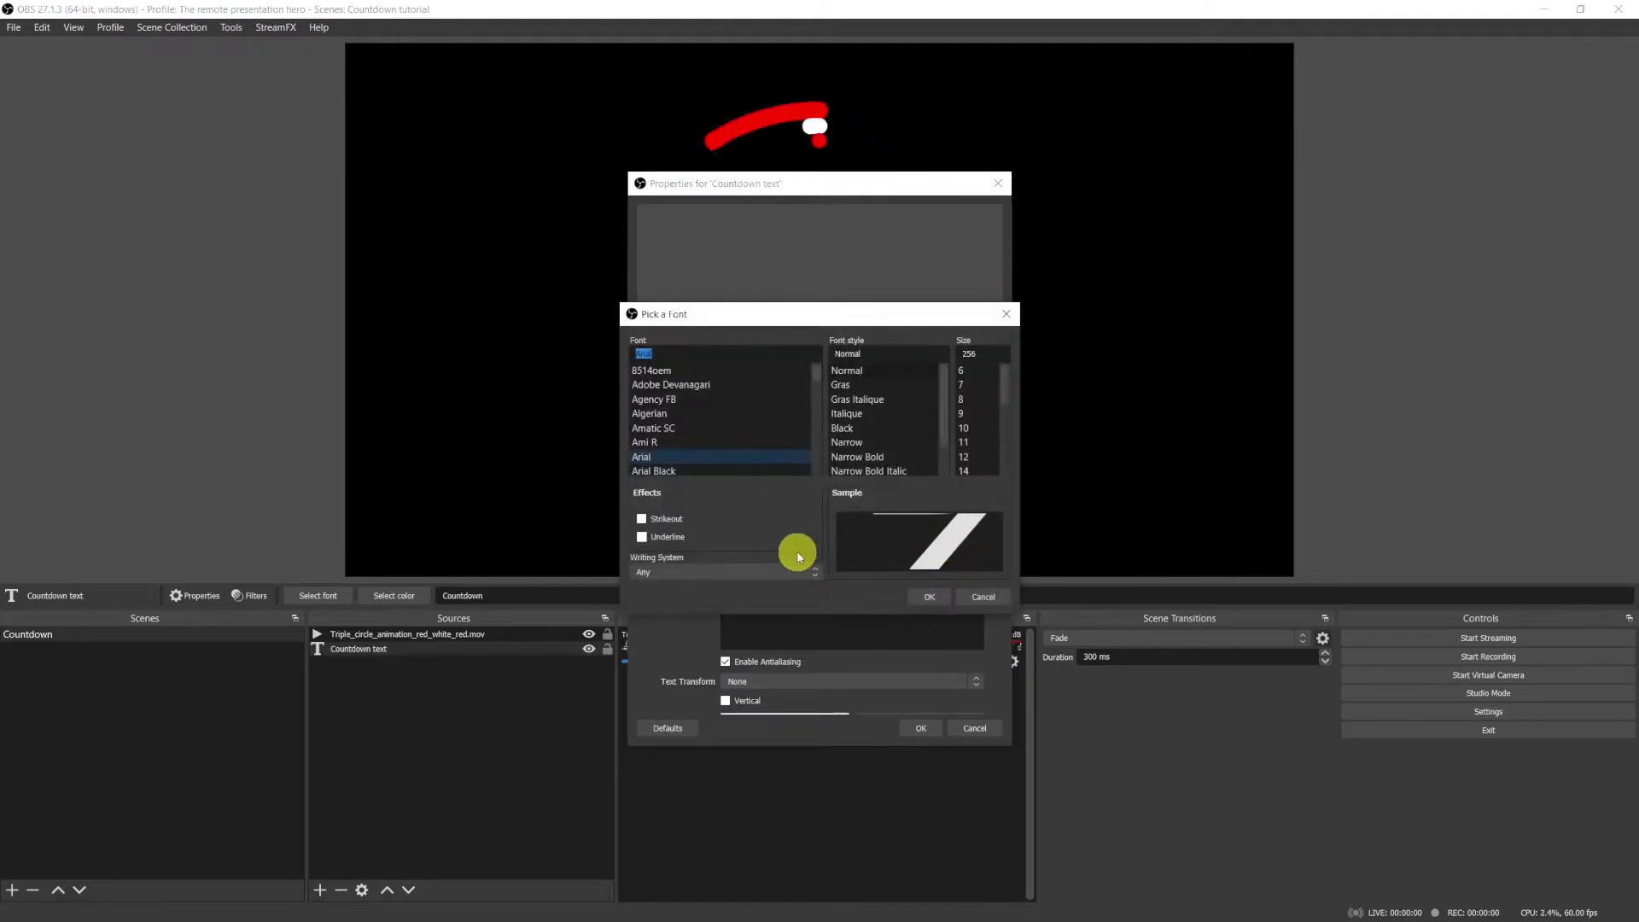
pyautogui.click(903, 427)
pyautogui.click(921, 720)
# Enable a red gradient on the countdown text and apply the properties
pyautogui.scroll(-2, 864, 631)
pyautogui.scroll(-4, 864, 636)
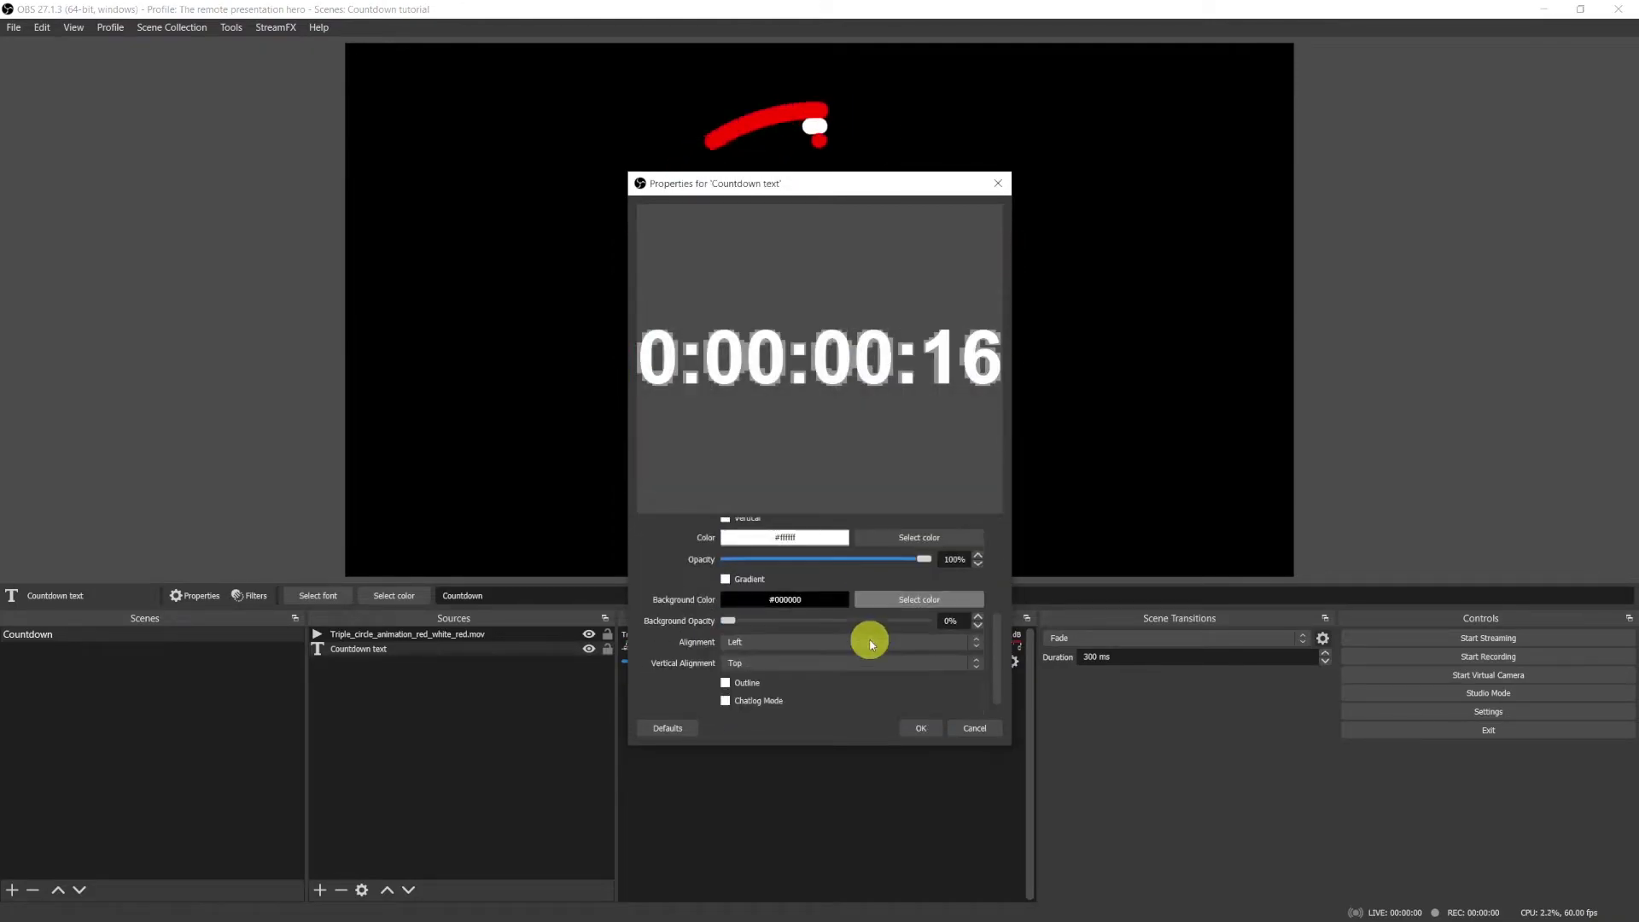
pyautogui.scroll(2, 865, 642)
pyautogui.click(724, 608)
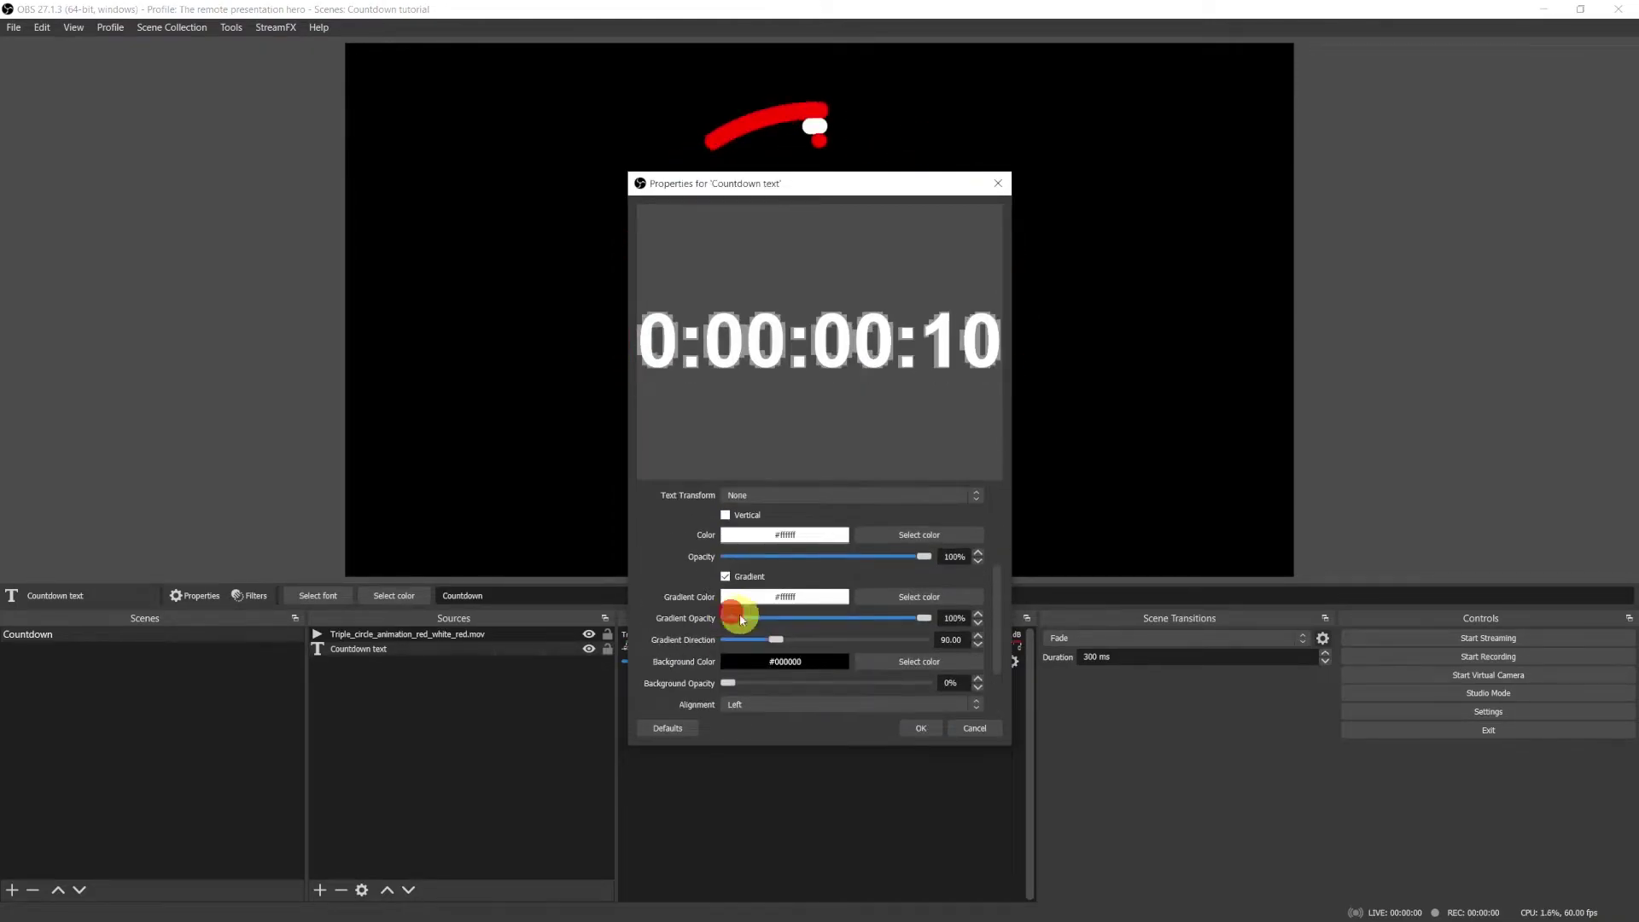
pyautogui.click(919, 597)
pyautogui.click(651, 402)
pyautogui.click(939, 607)
pyautogui.click(921, 727)
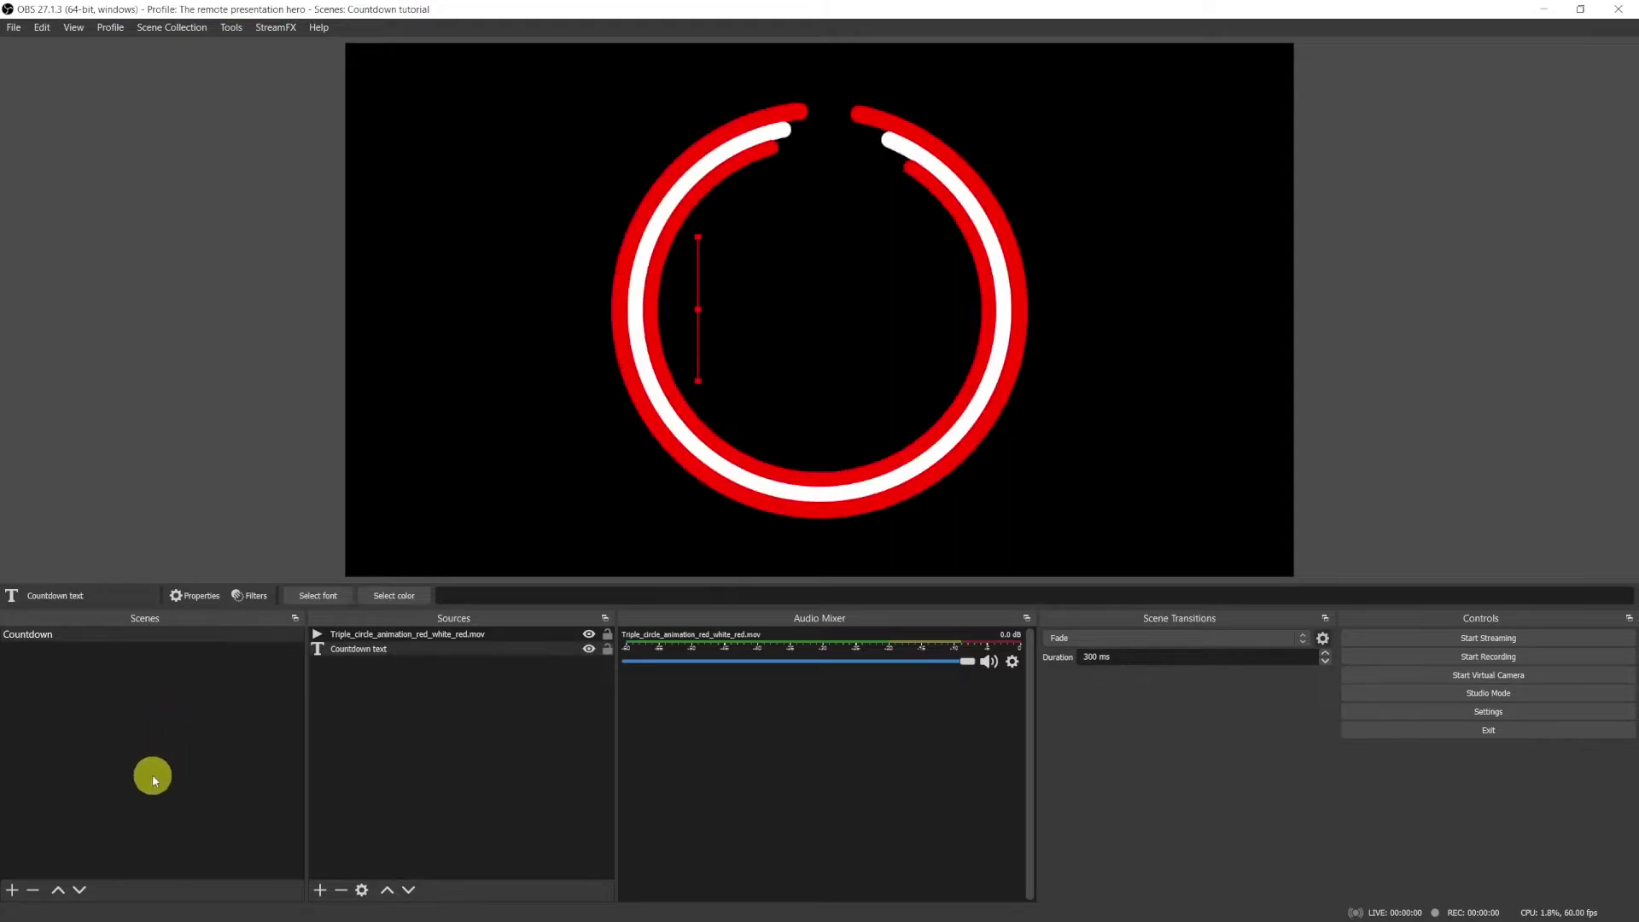
# Create a new scene named Intro, then return to the Countdown scene
pyautogui.click(11, 890)
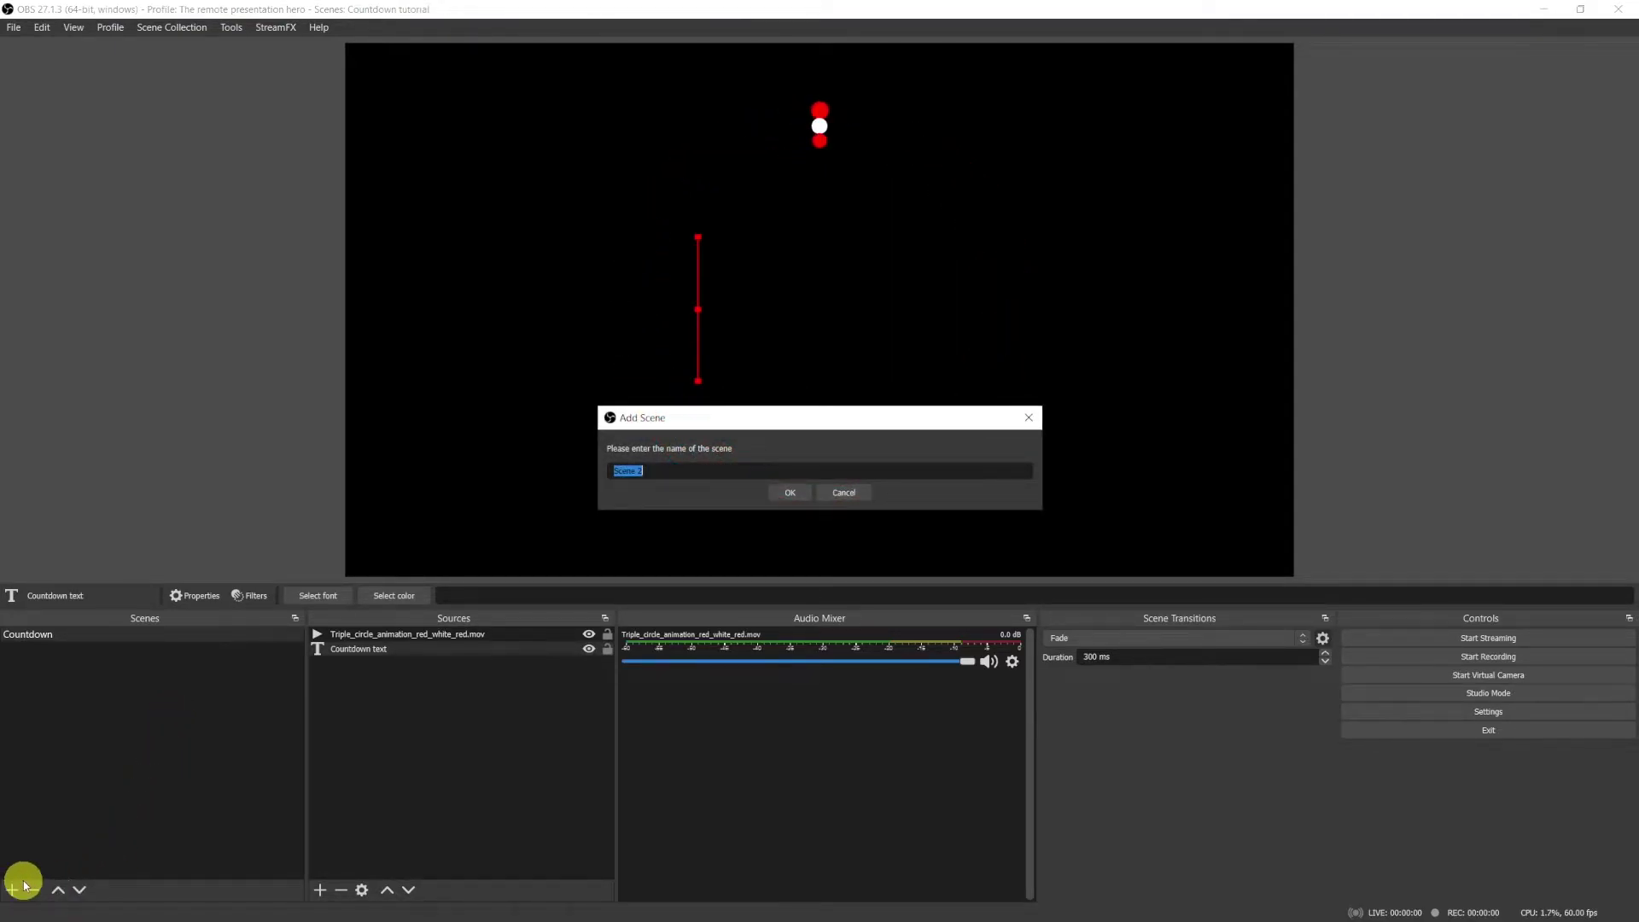
pyautogui.write('Intro')
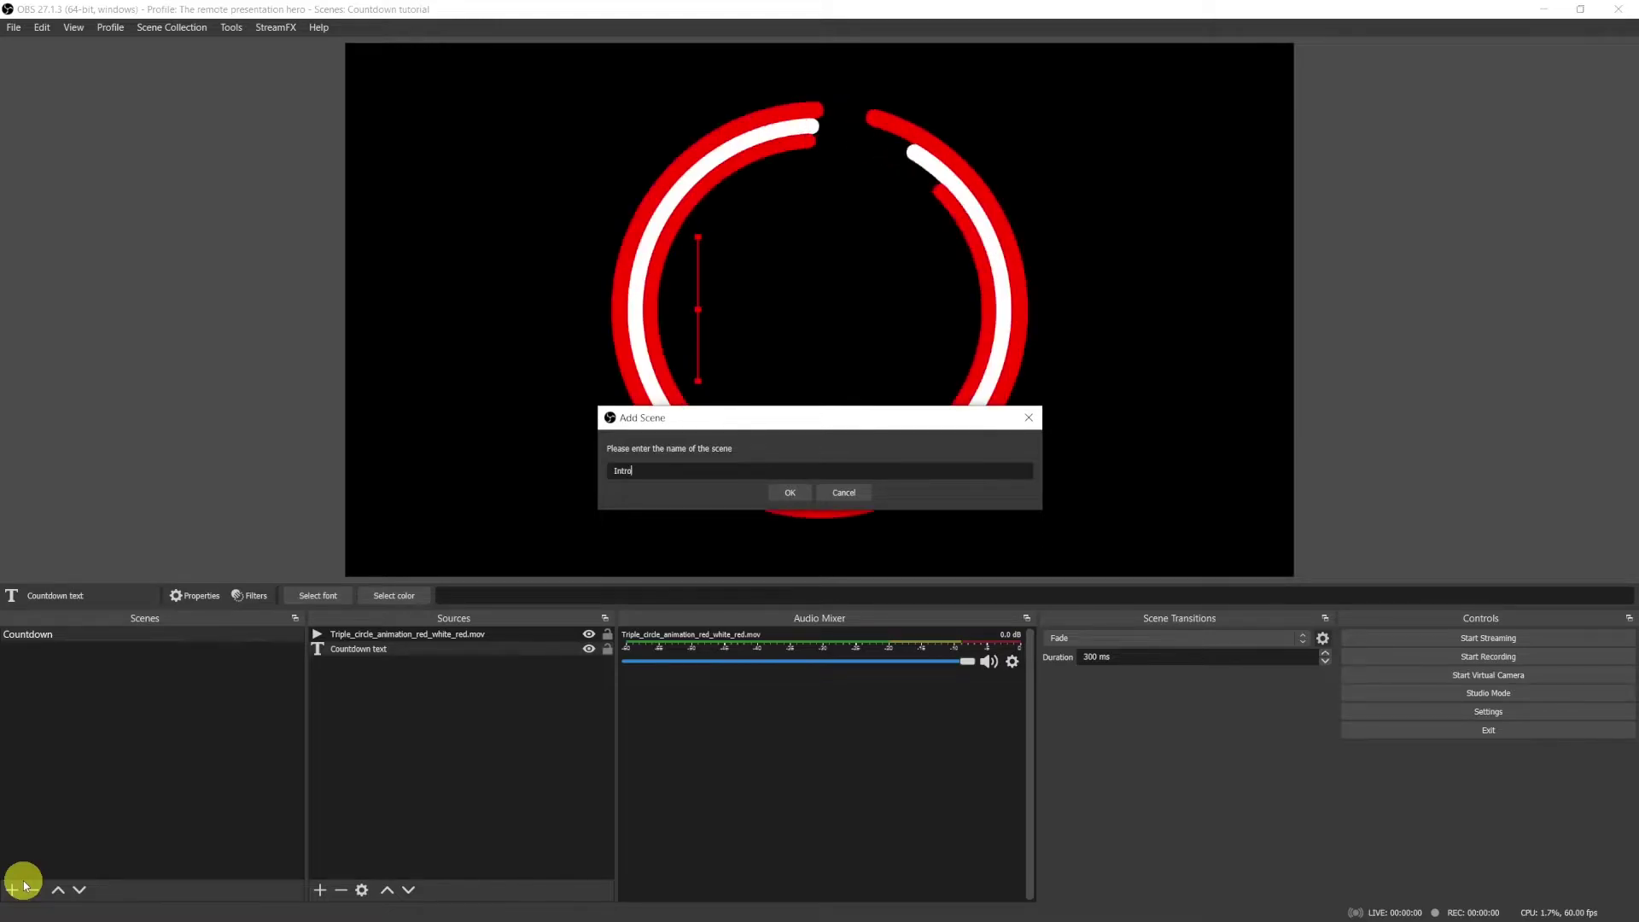
pyautogui.click(794, 494)
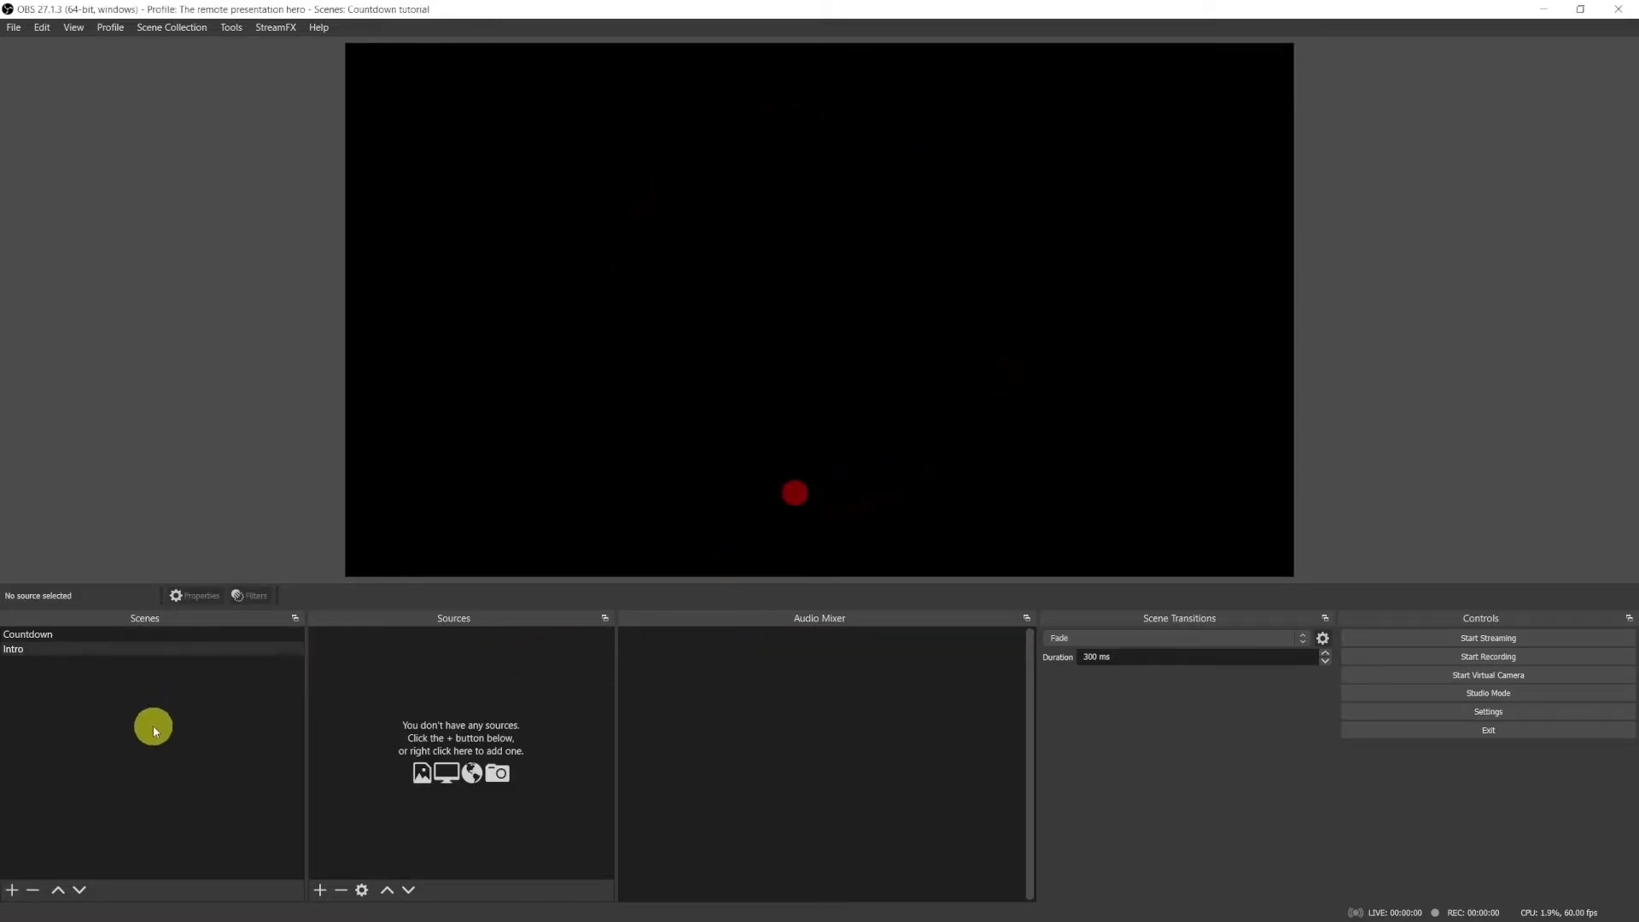
pyautogui.click(54, 639)
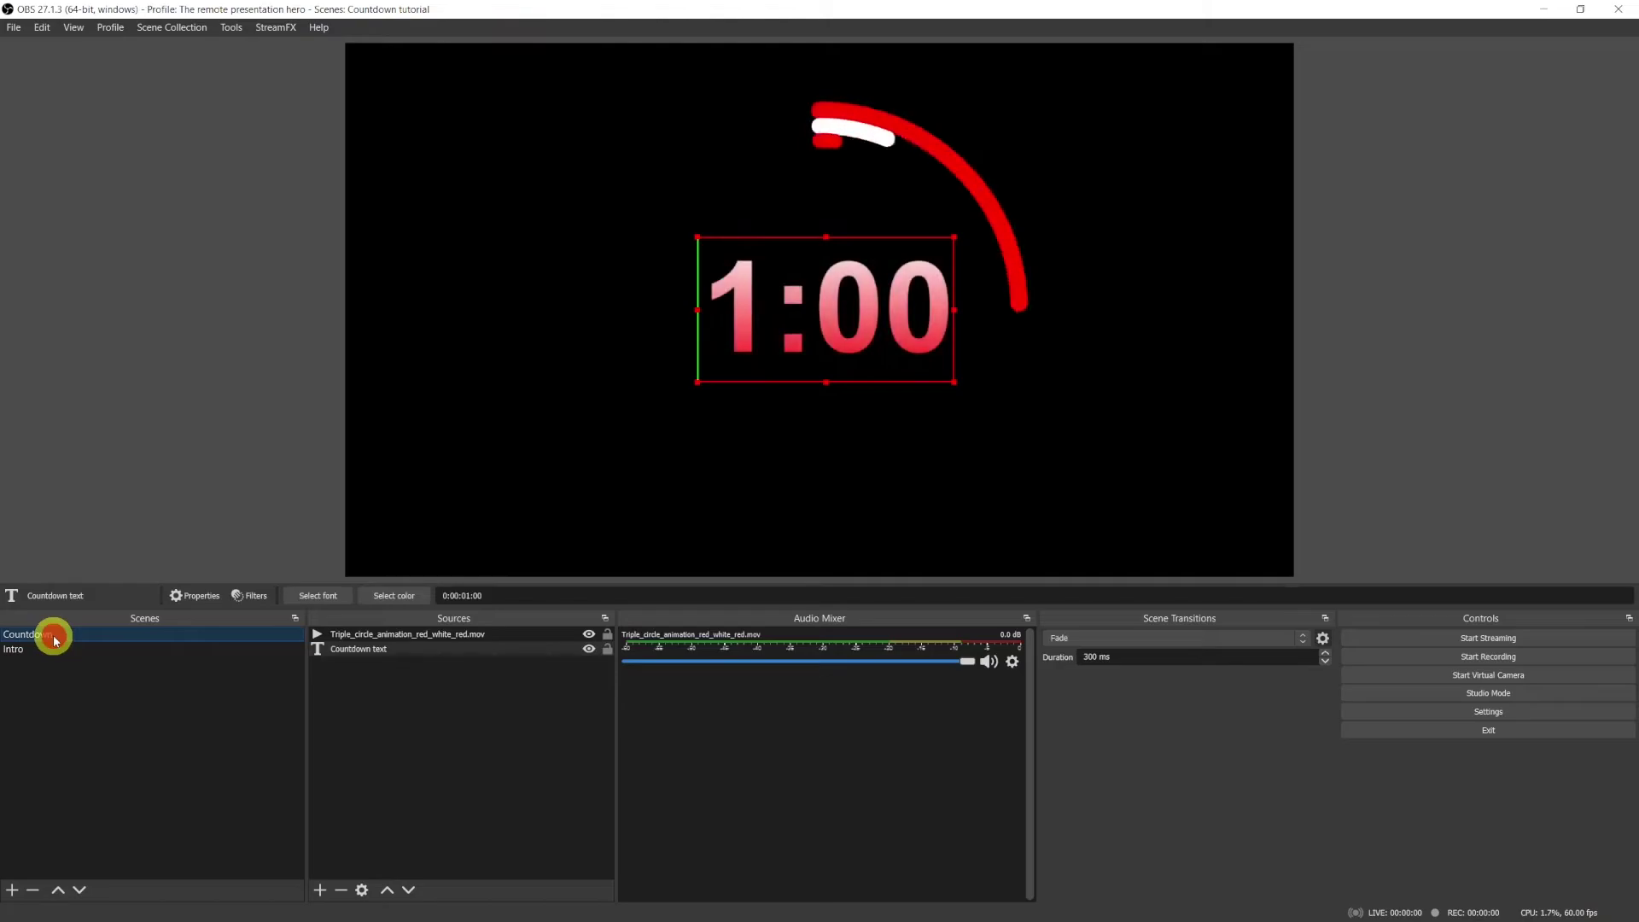
# Remove the CountdownDays.lua script from the Scripts manager and load it again
pyautogui.click(231, 30)
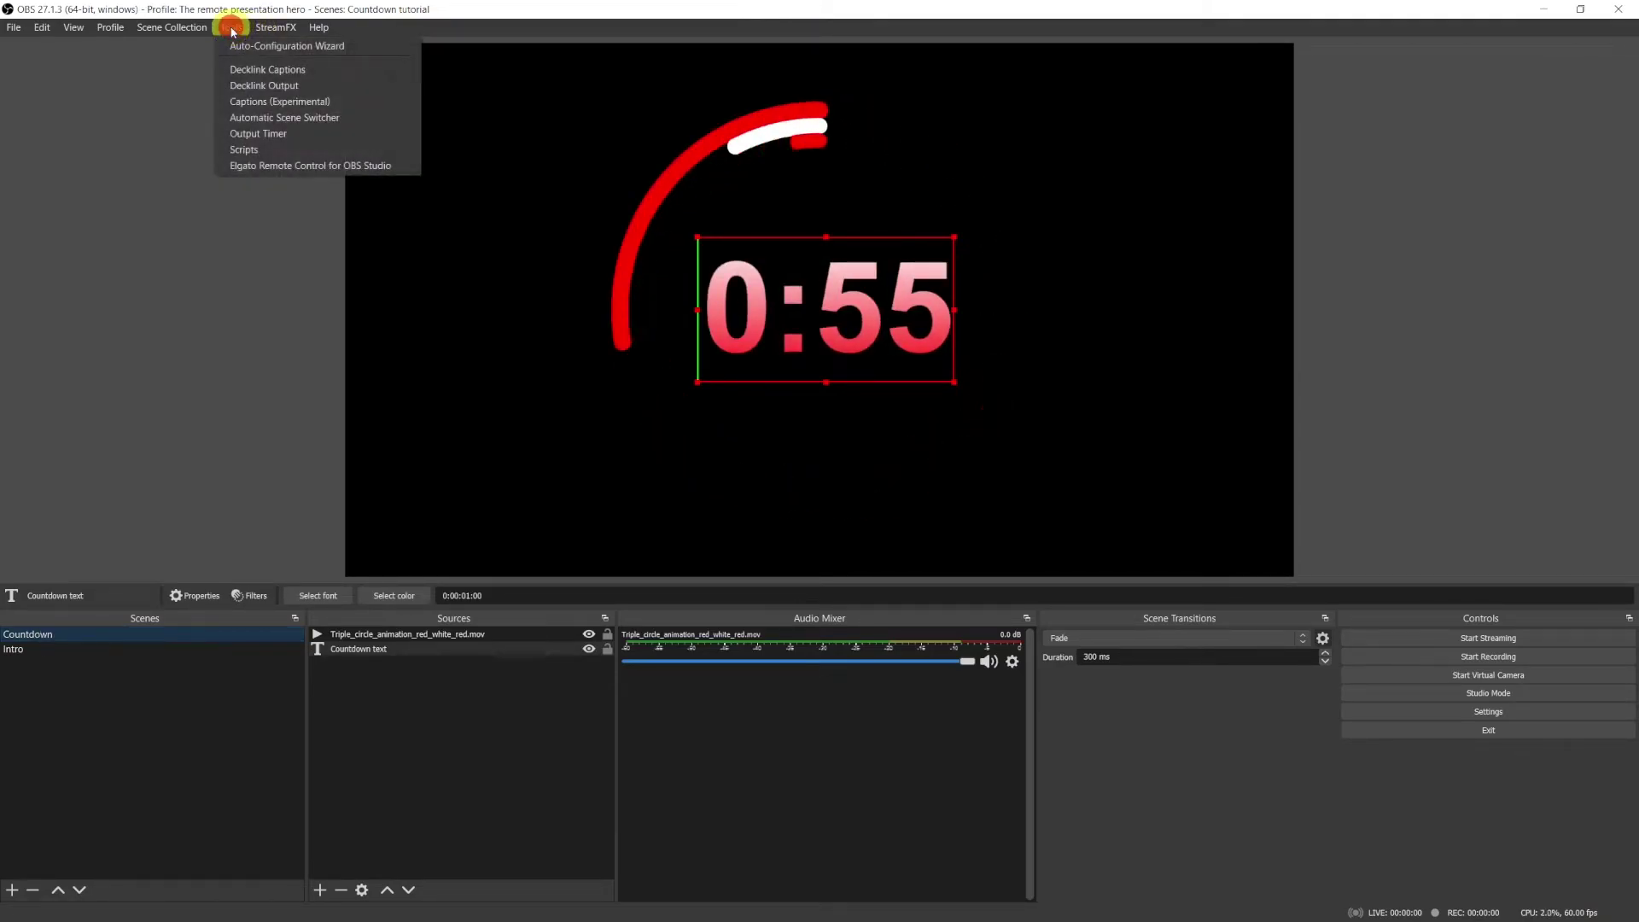
pyautogui.click(255, 151)
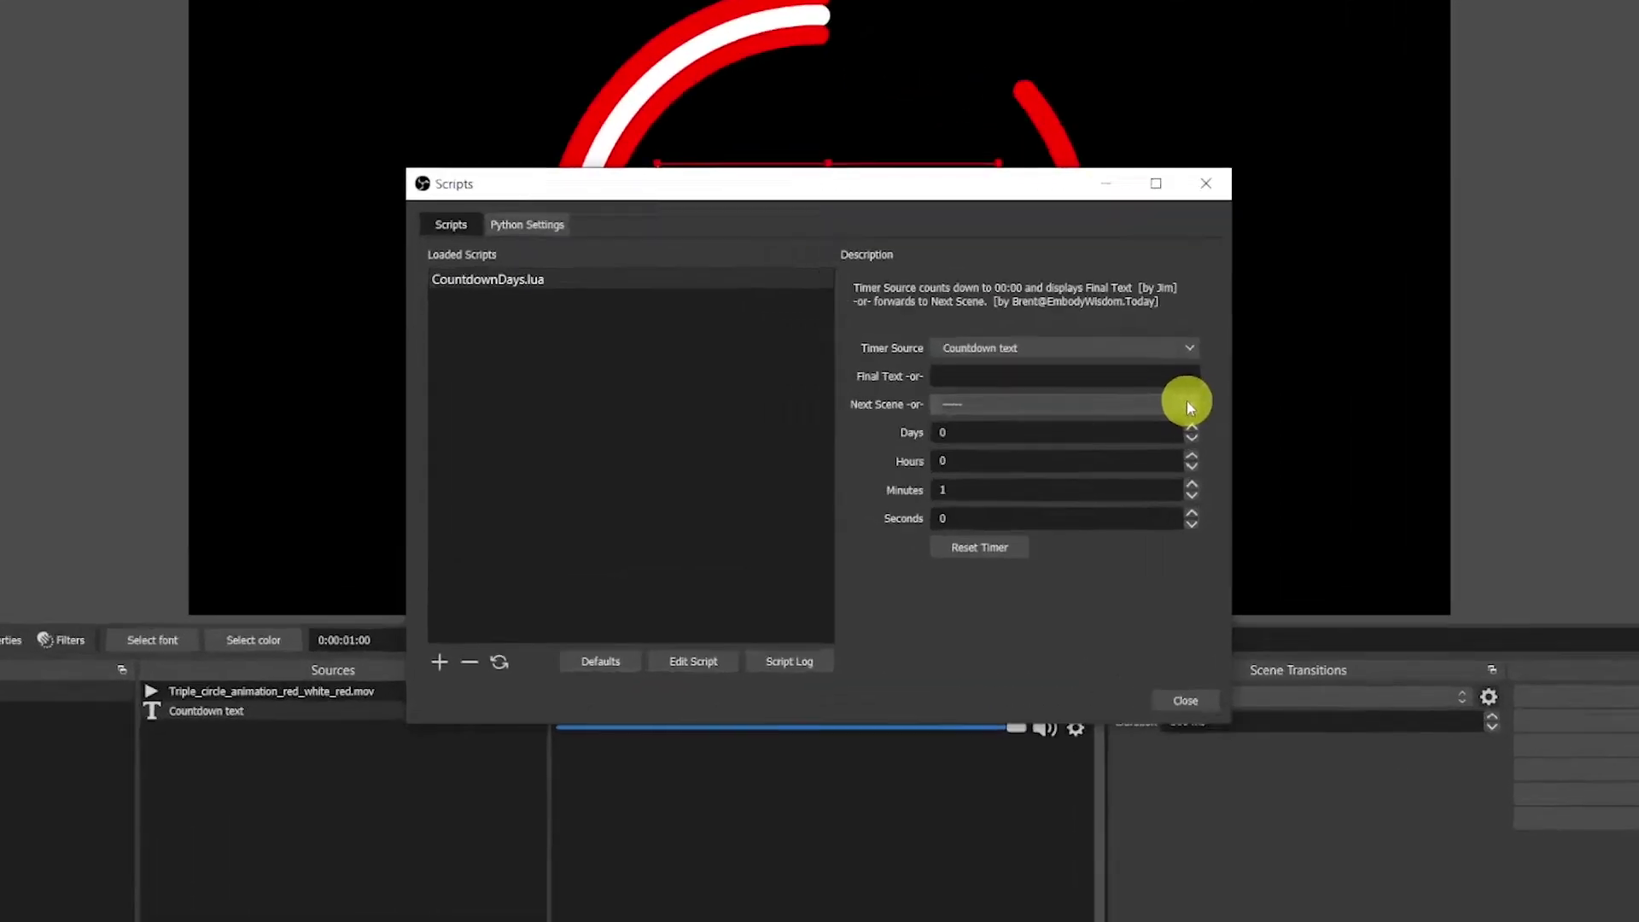
pyautogui.click(1186, 401)
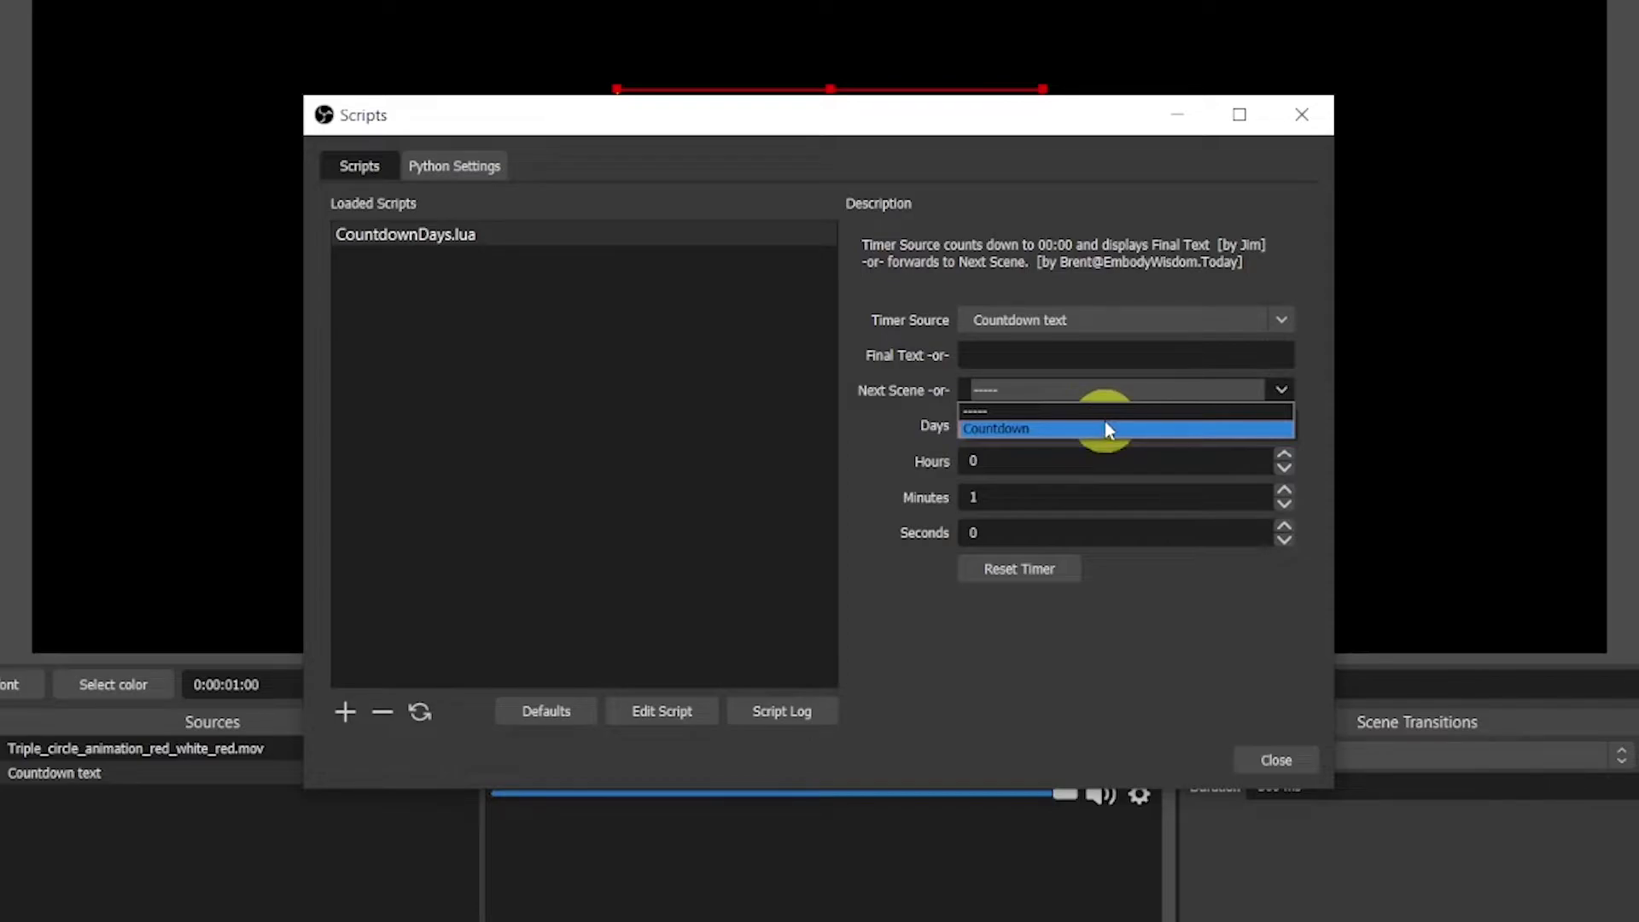
pyautogui.click(431, 235)
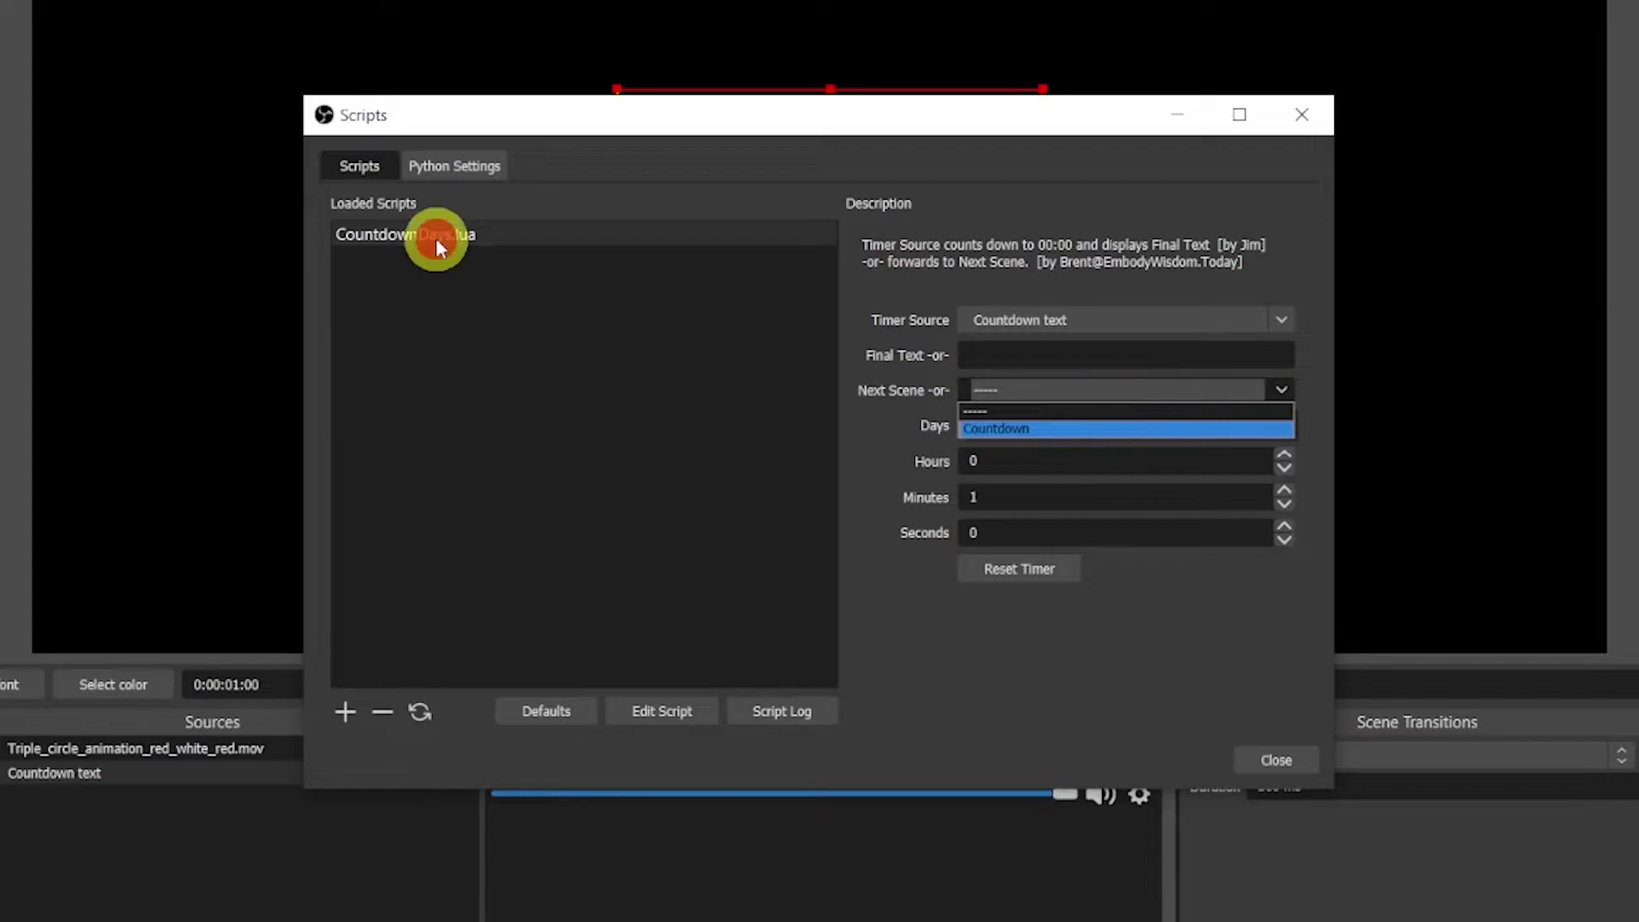
pyautogui.click(381, 711)
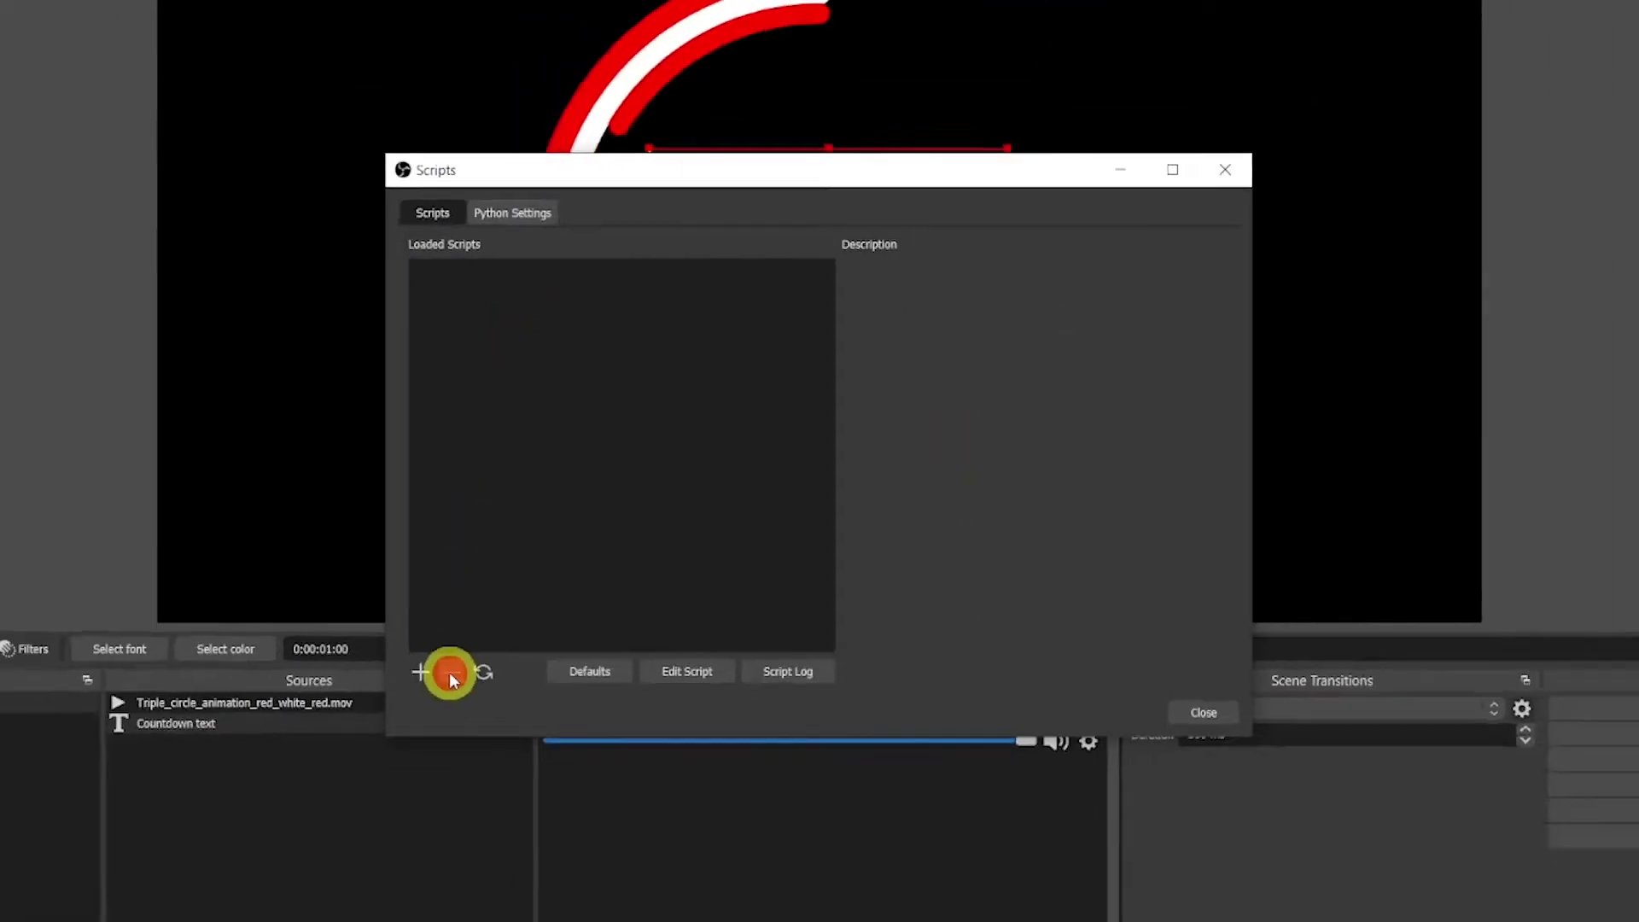
pyautogui.click(419, 671)
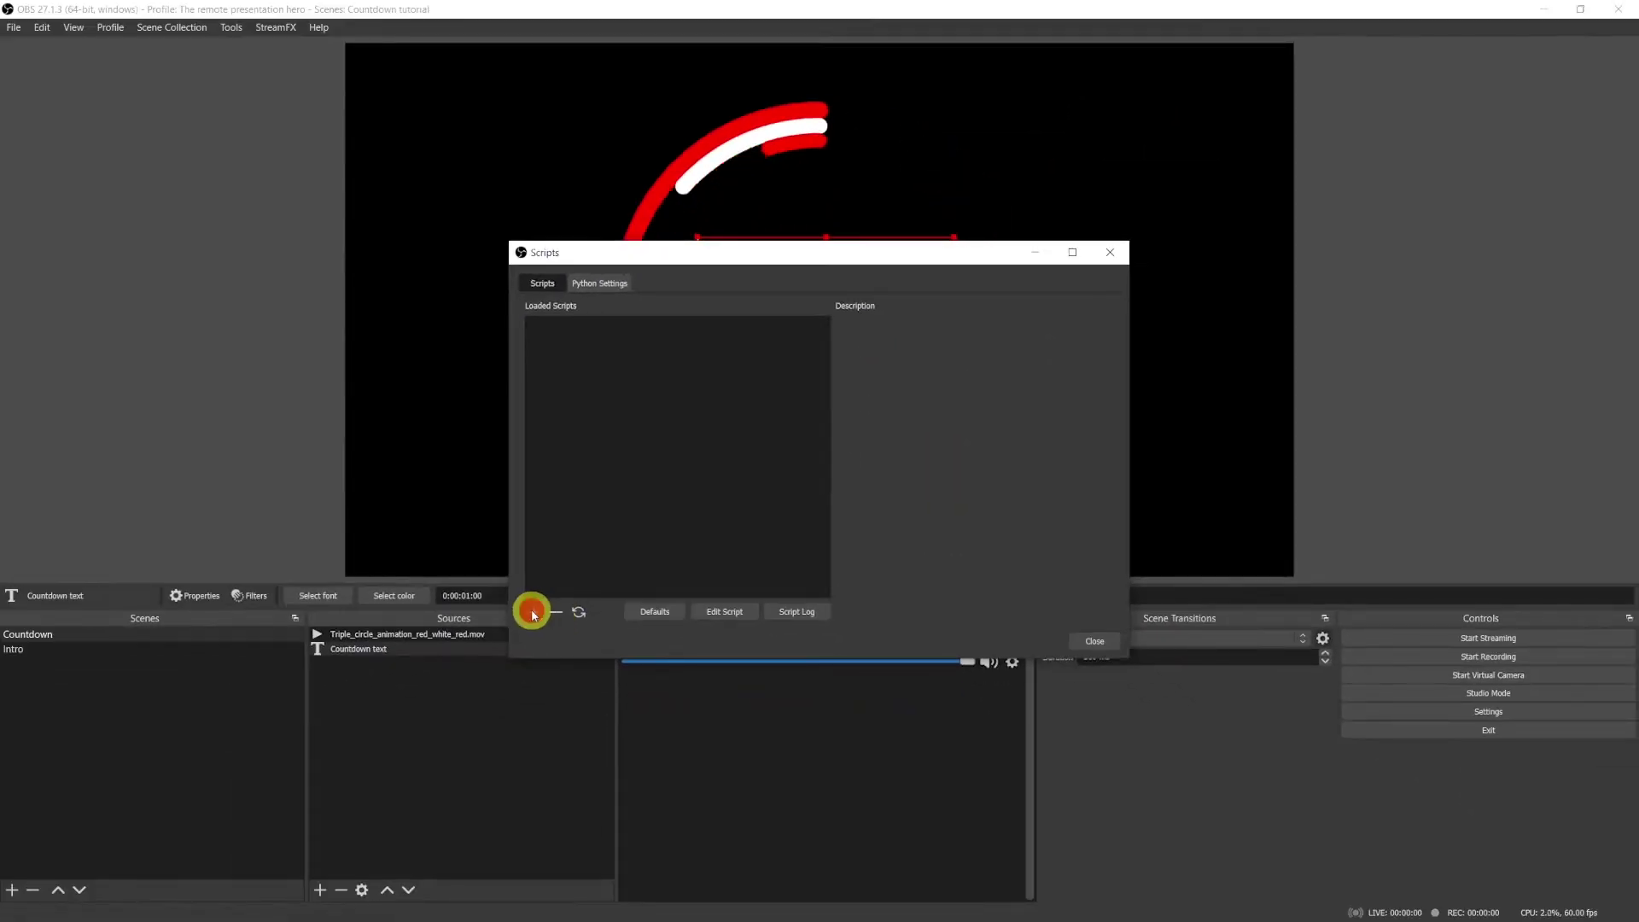
pyautogui.click(922, 447)
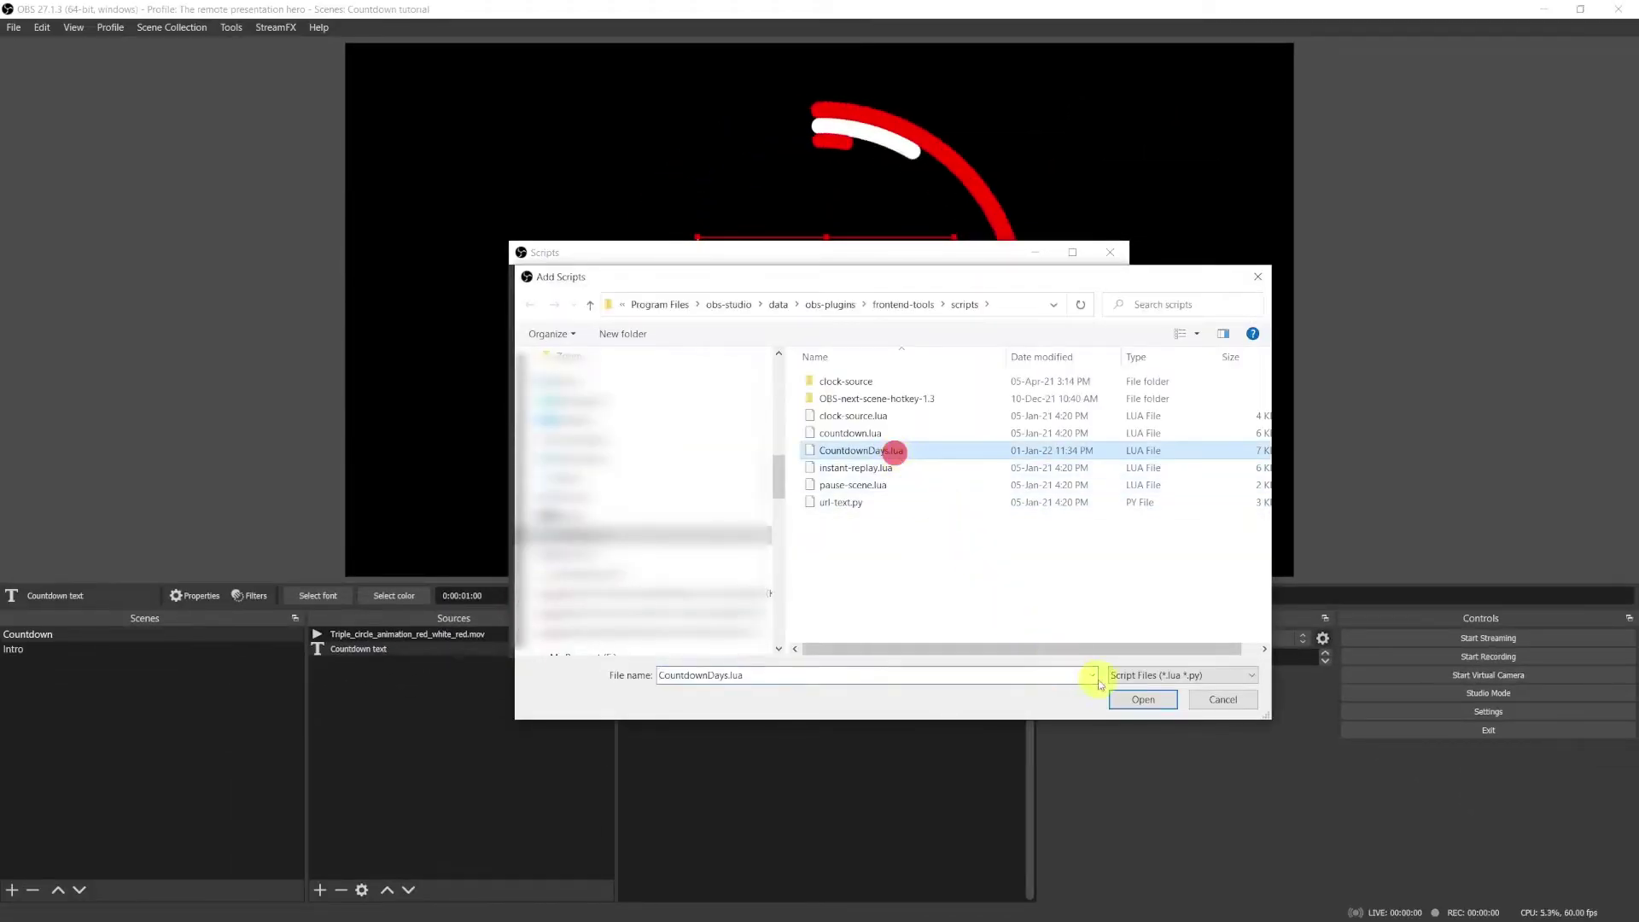
pyautogui.click(1143, 699)
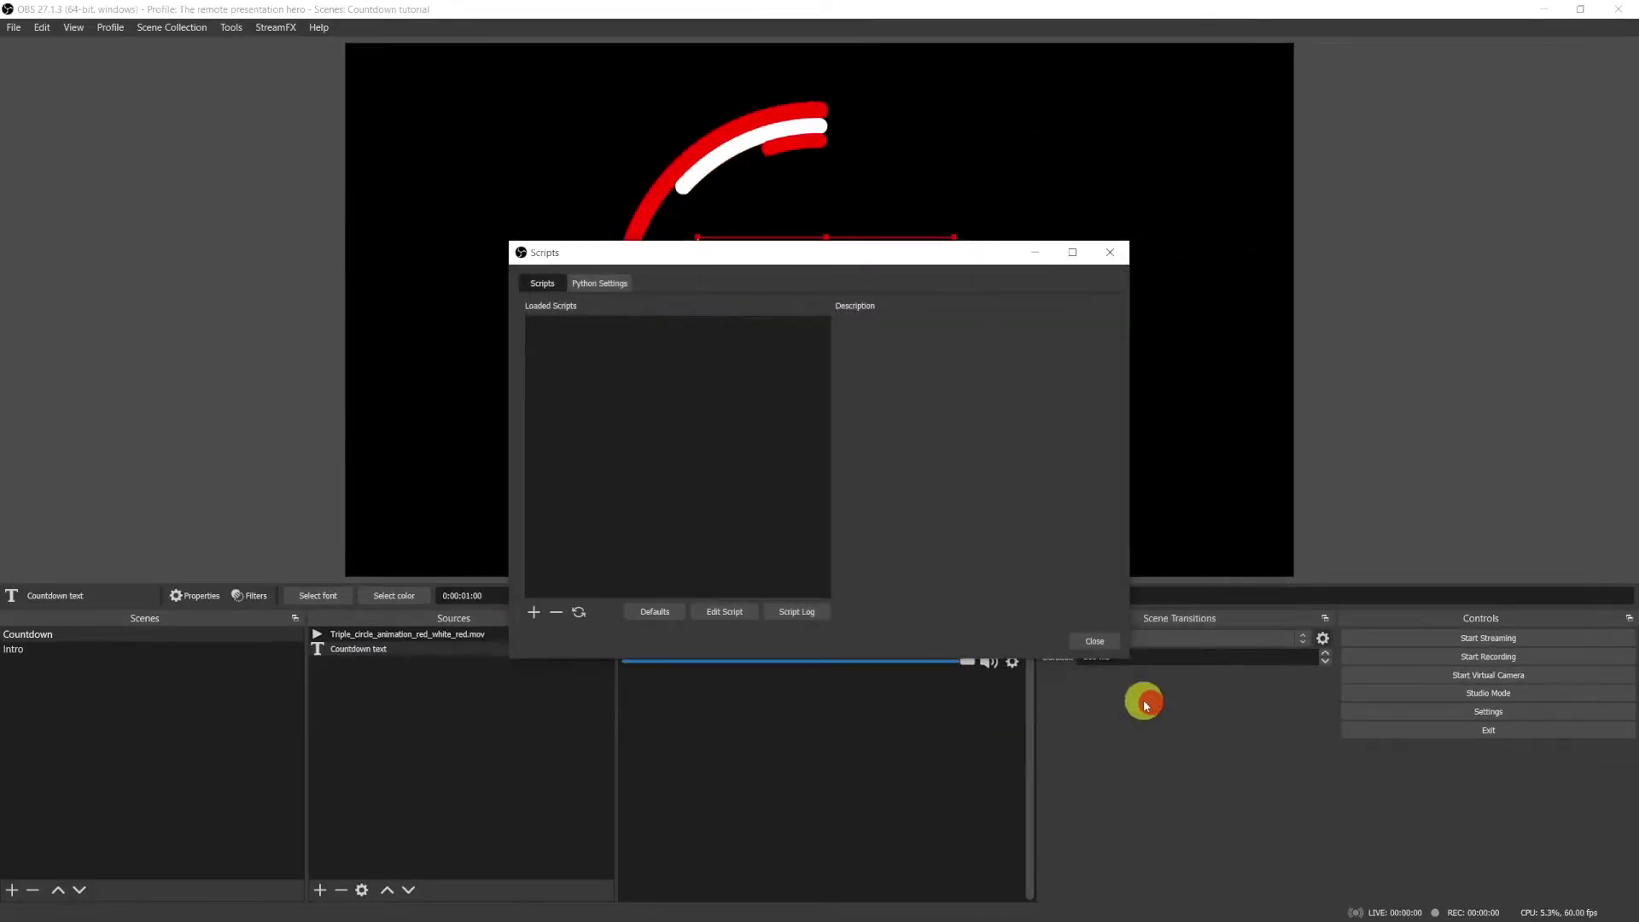
# Set Timer Source to Countdown text, Minutes to 1, and Next Scene to Intro
pyautogui.click(1094, 376)
pyautogui.click(1096, 388)
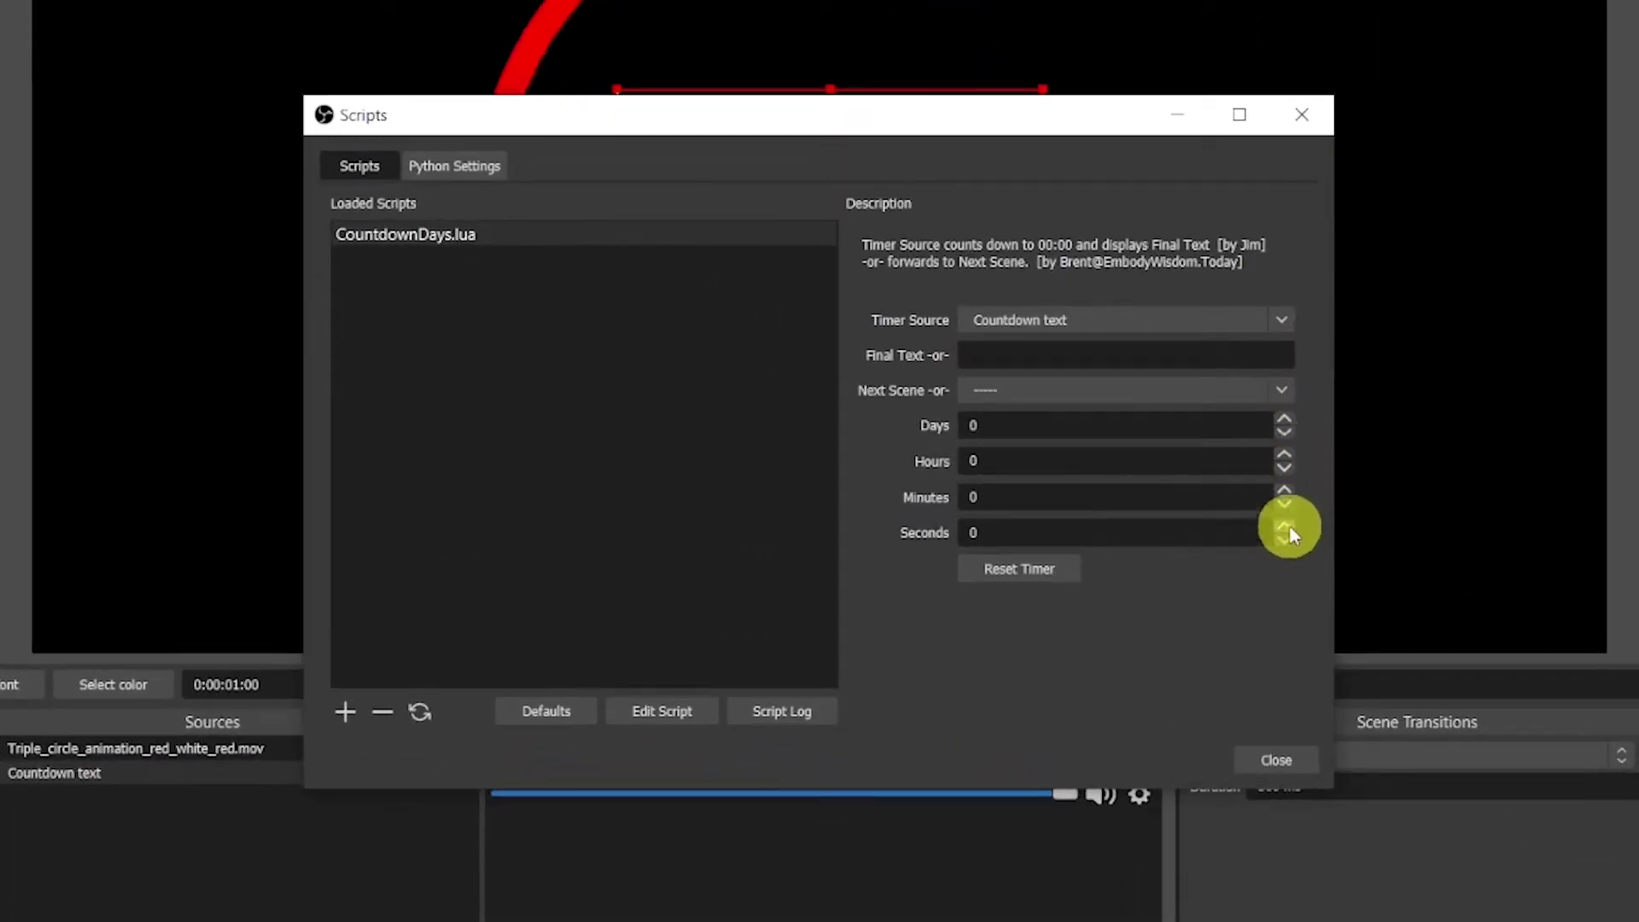
pyautogui.click(1098, 479)
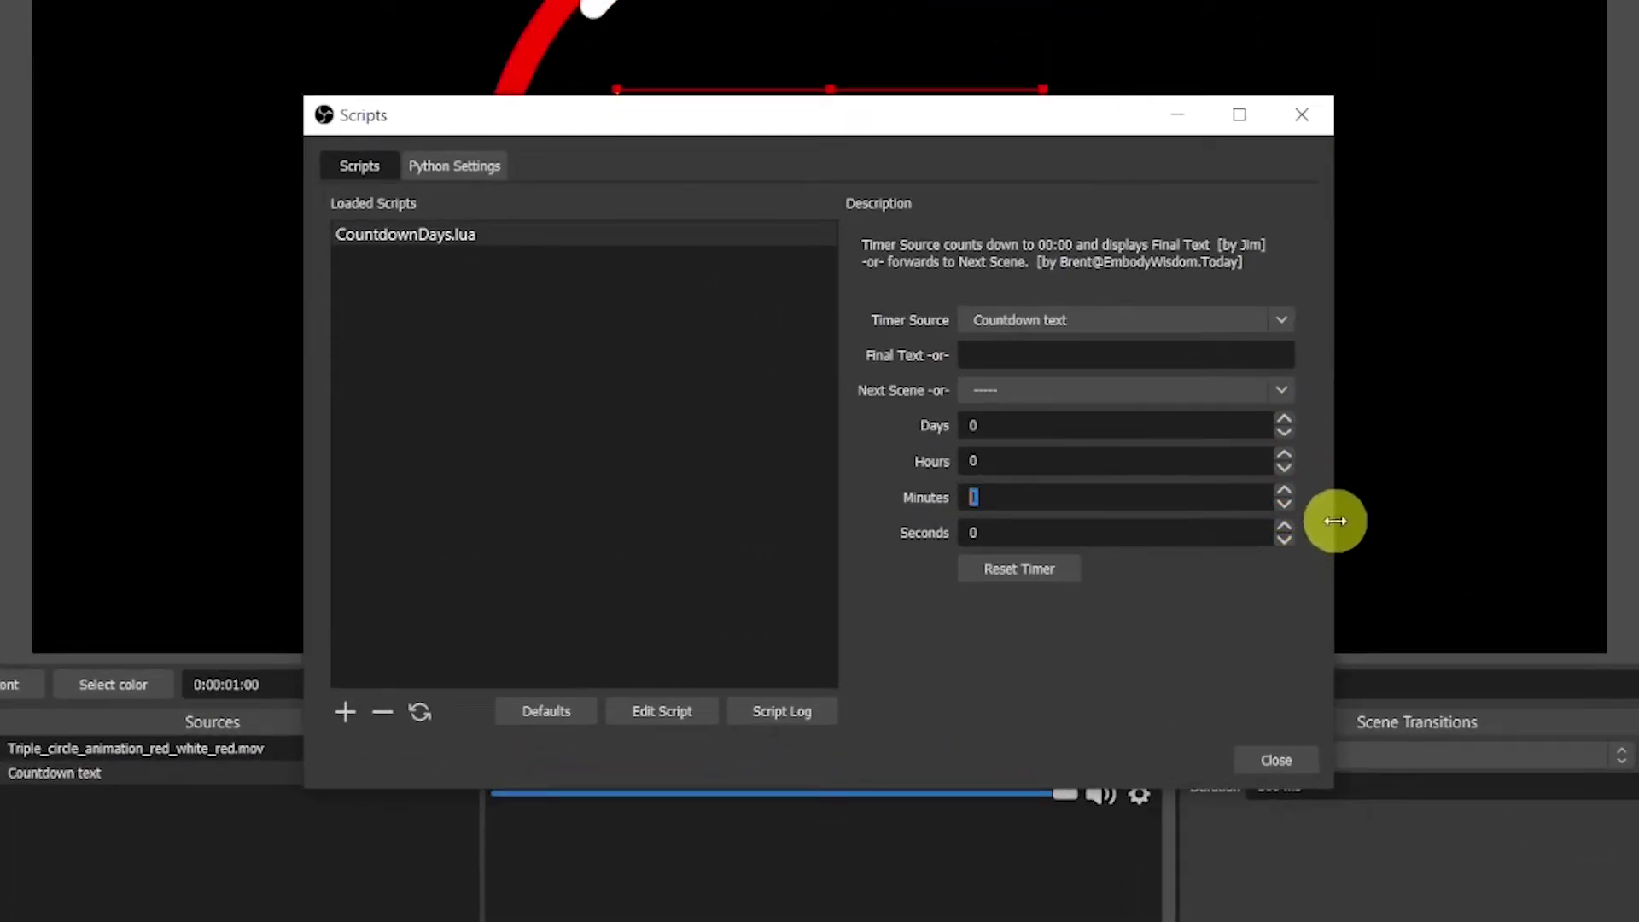
pyautogui.click(1280, 389)
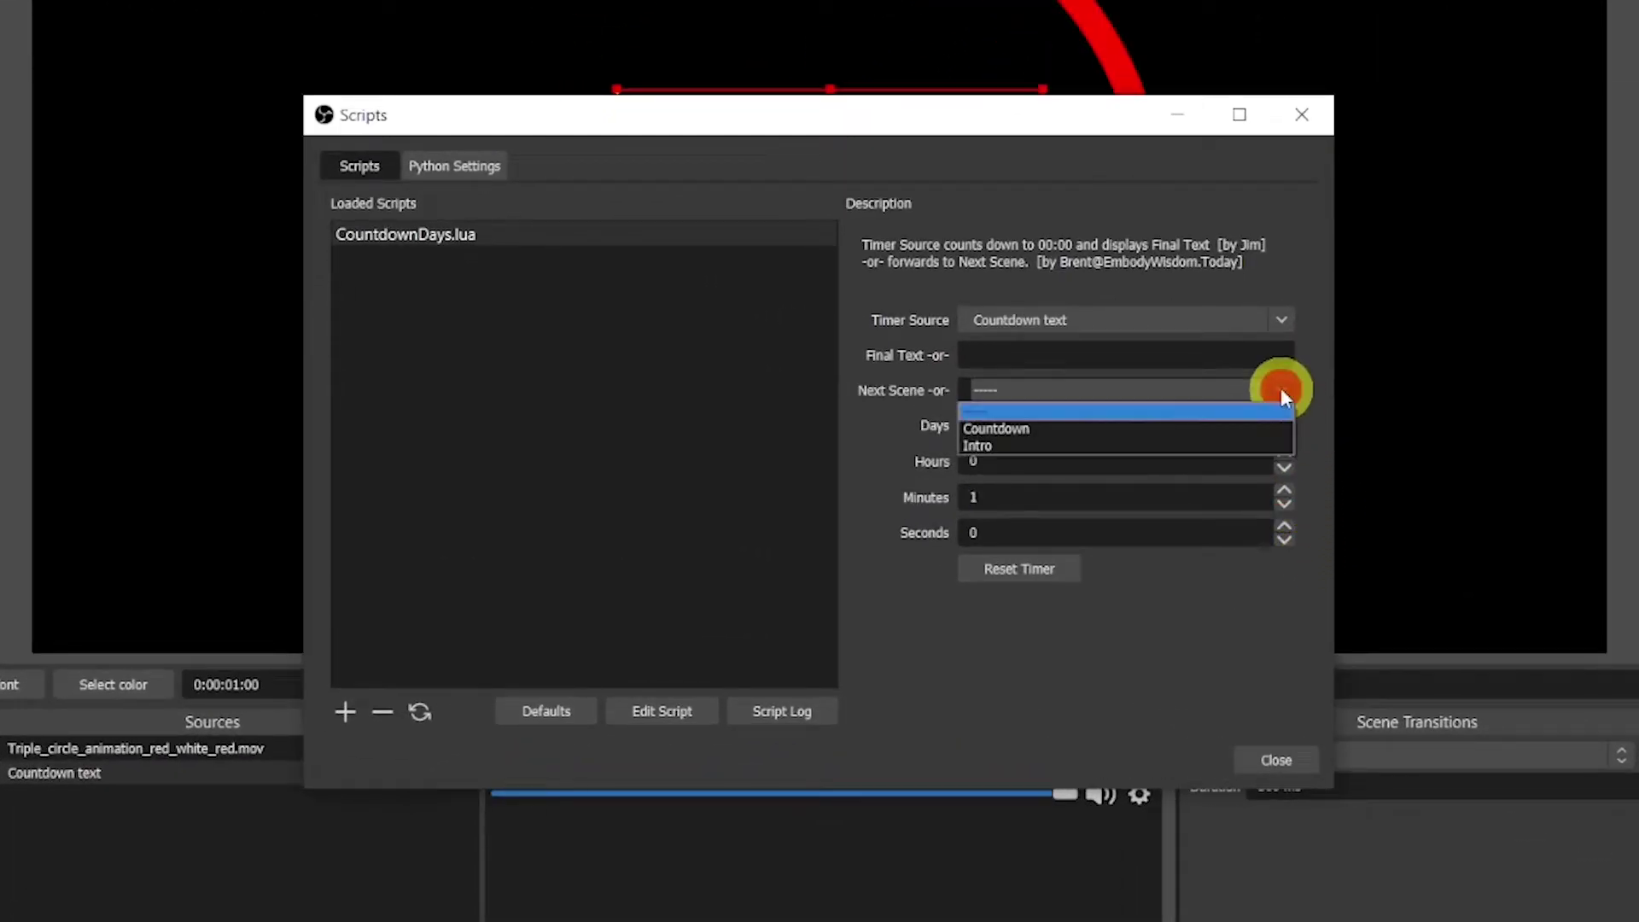
pyautogui.click(1163, 445)
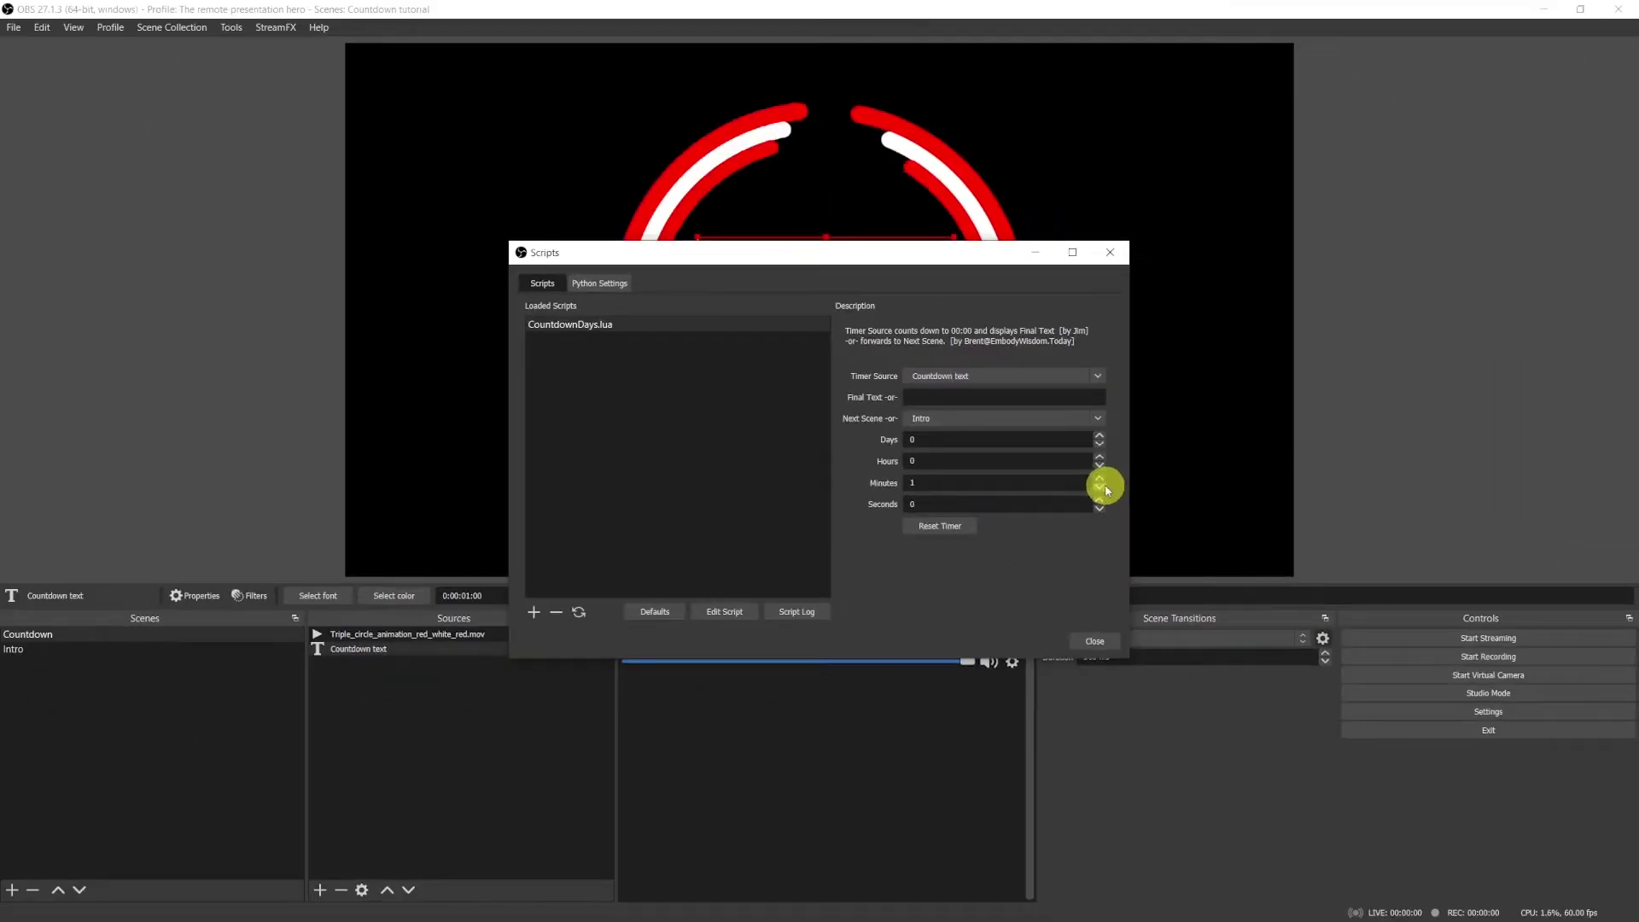
# Adjust the countdown script's minutes and seconds values, then view the Countdown scene
pyautogui.click(1098, 486)
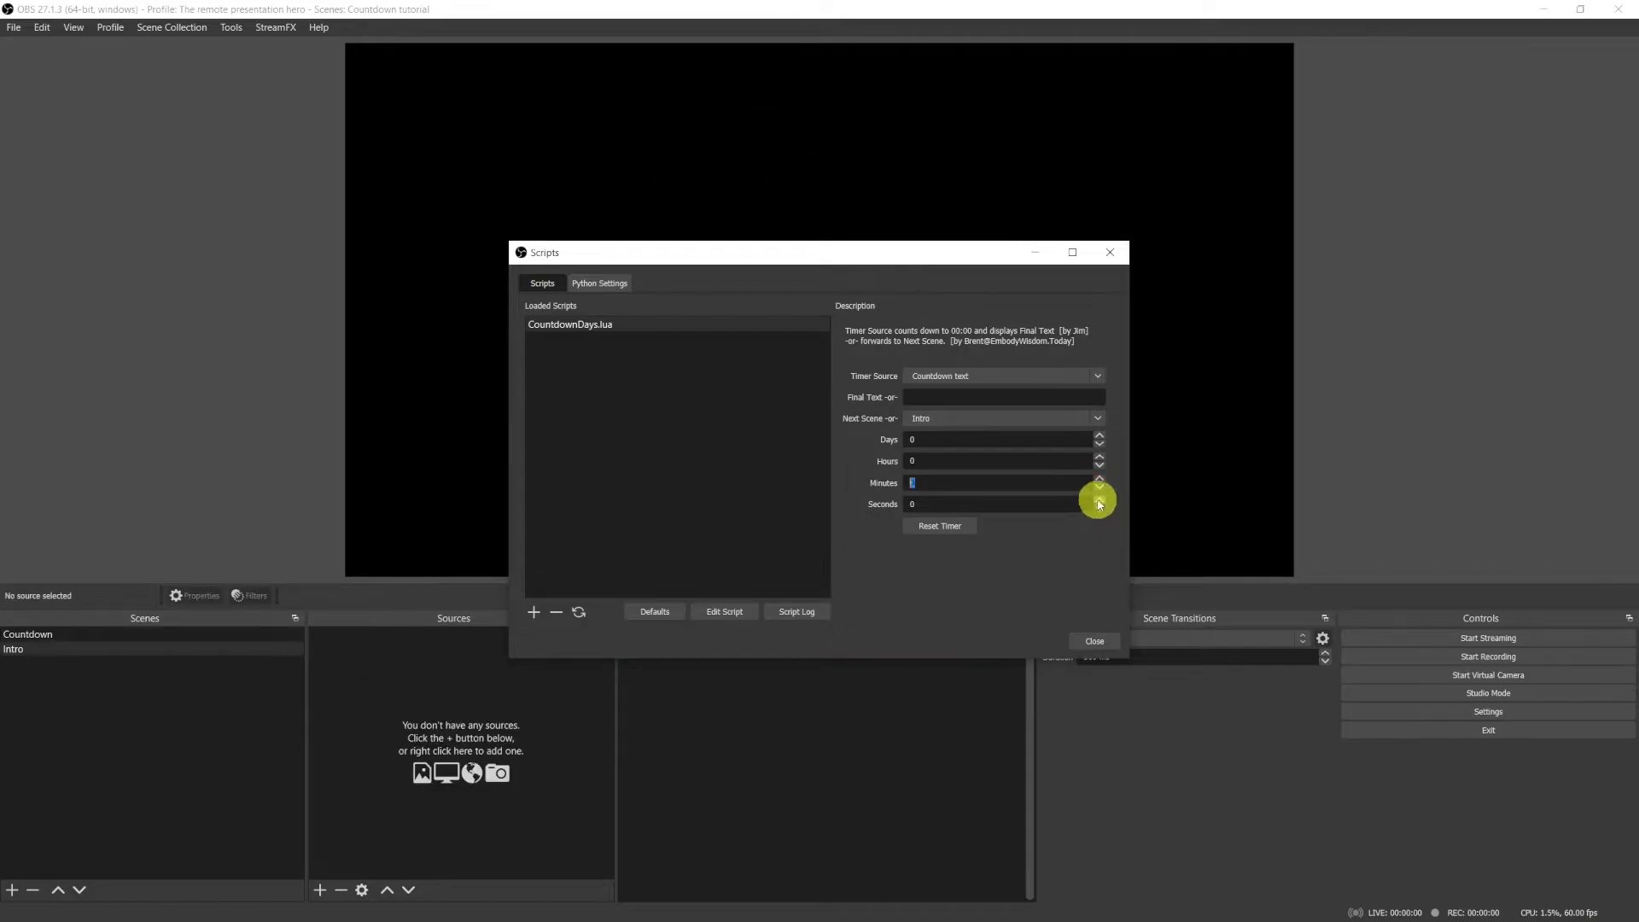
pyautogui.click(1100, 505)
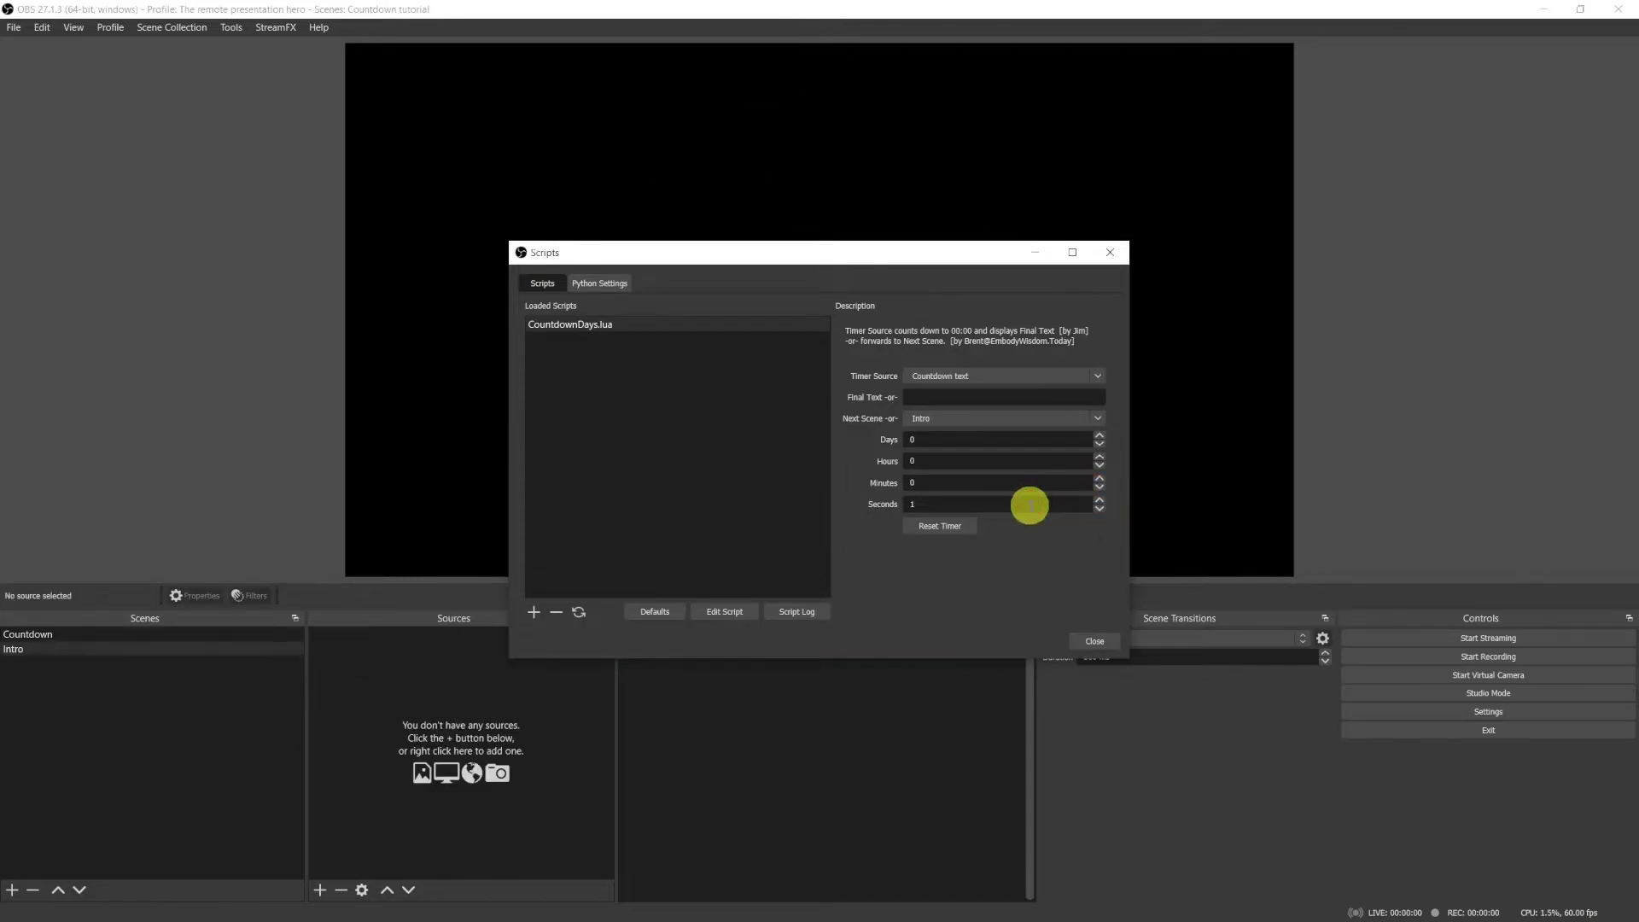
pyautogui.click(1099, 645)
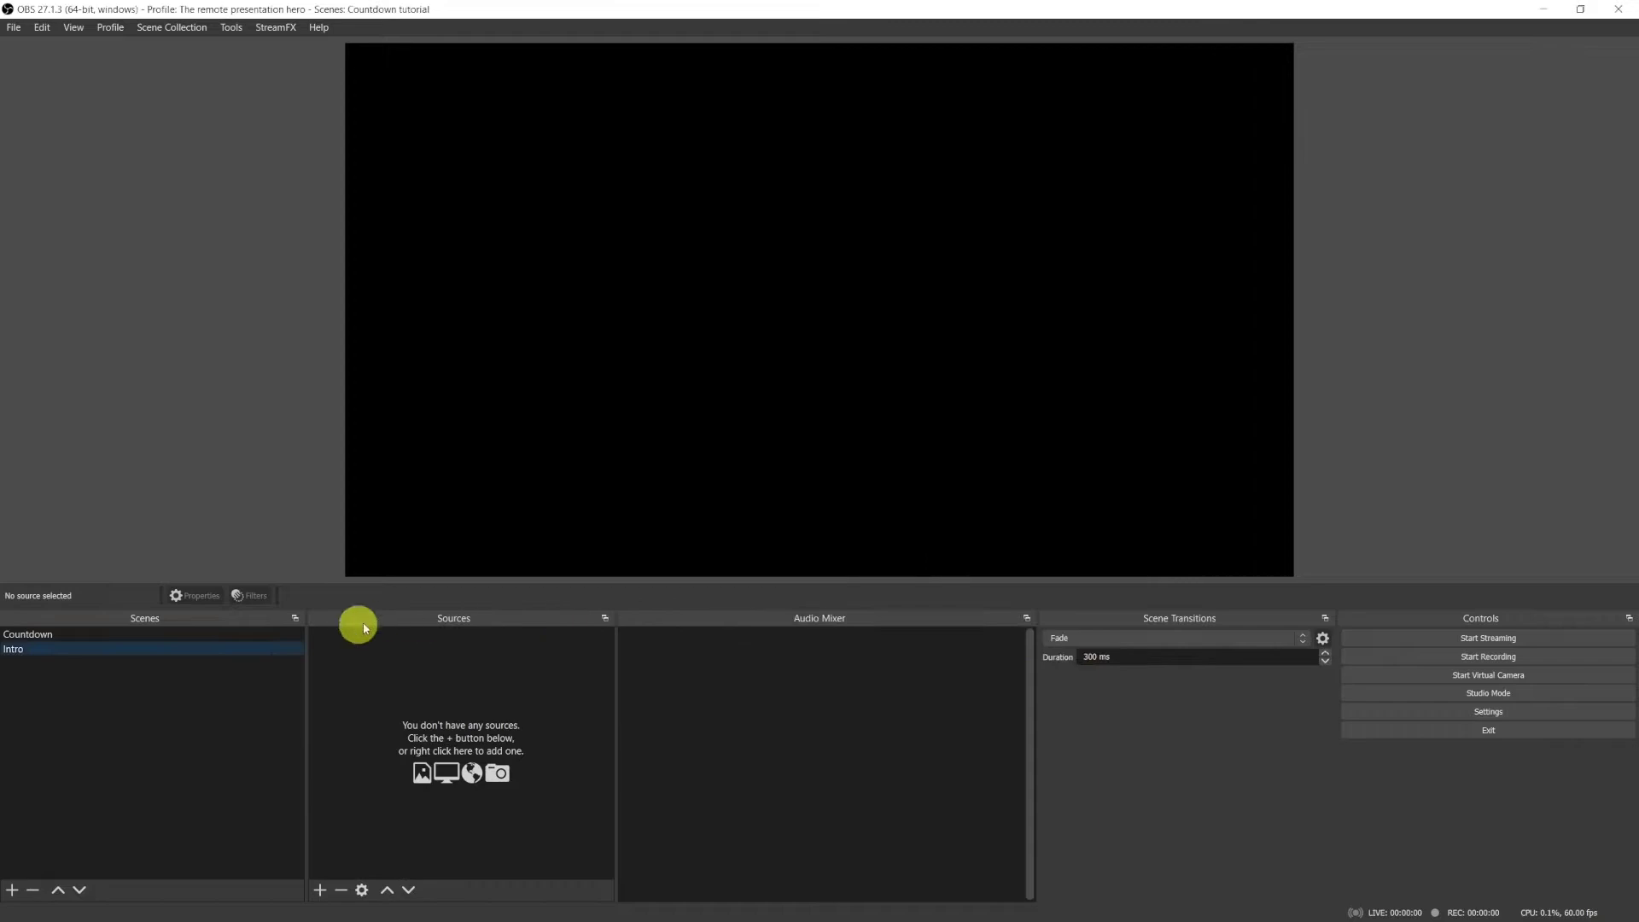
pyautogui.click(140, 635)
pyautogui.click(227, 534)
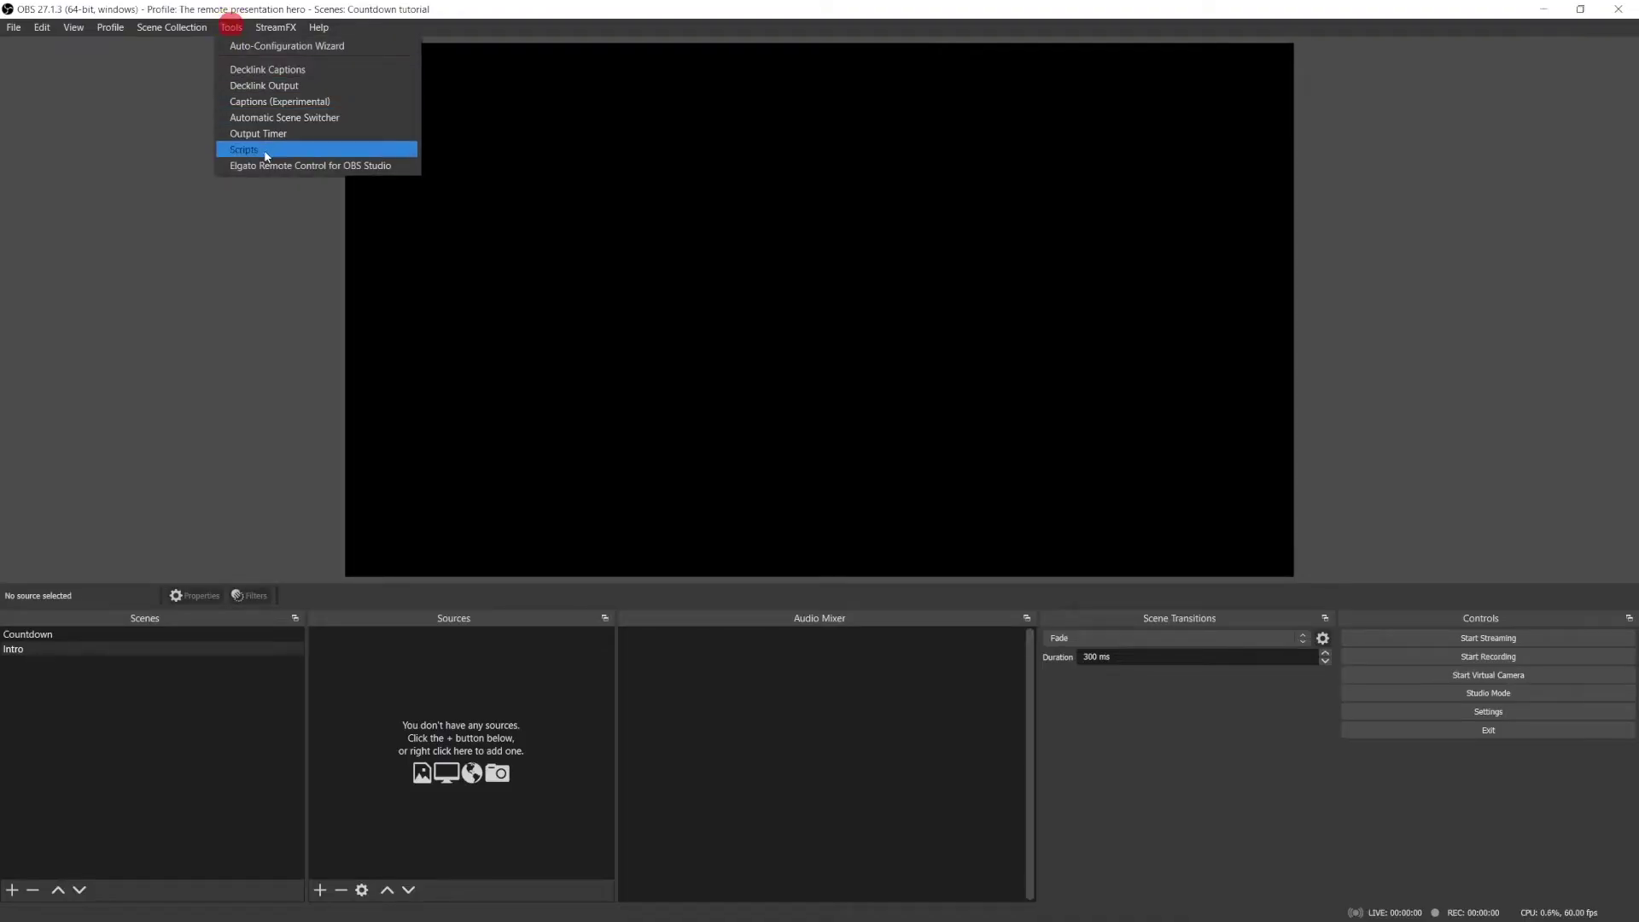
# Set the script timer's seconds to 0 so the Countdown scene restarts from 1:00
pyautogui.click(264, 151)
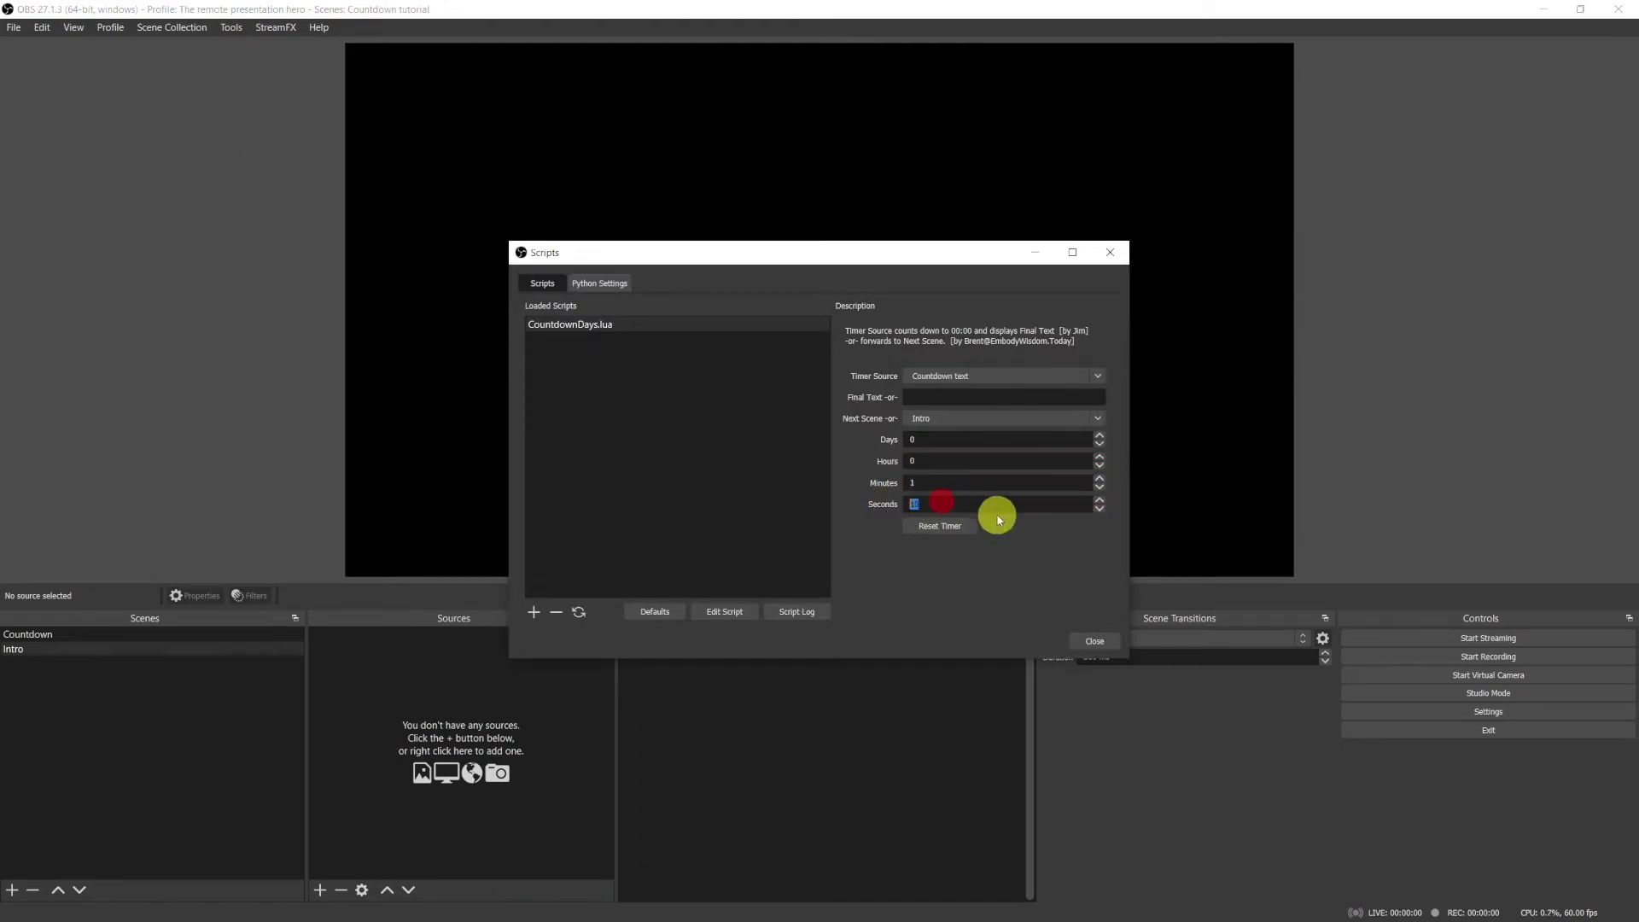
pyautogui.write('0')
pyautogui.click(1094, 641)
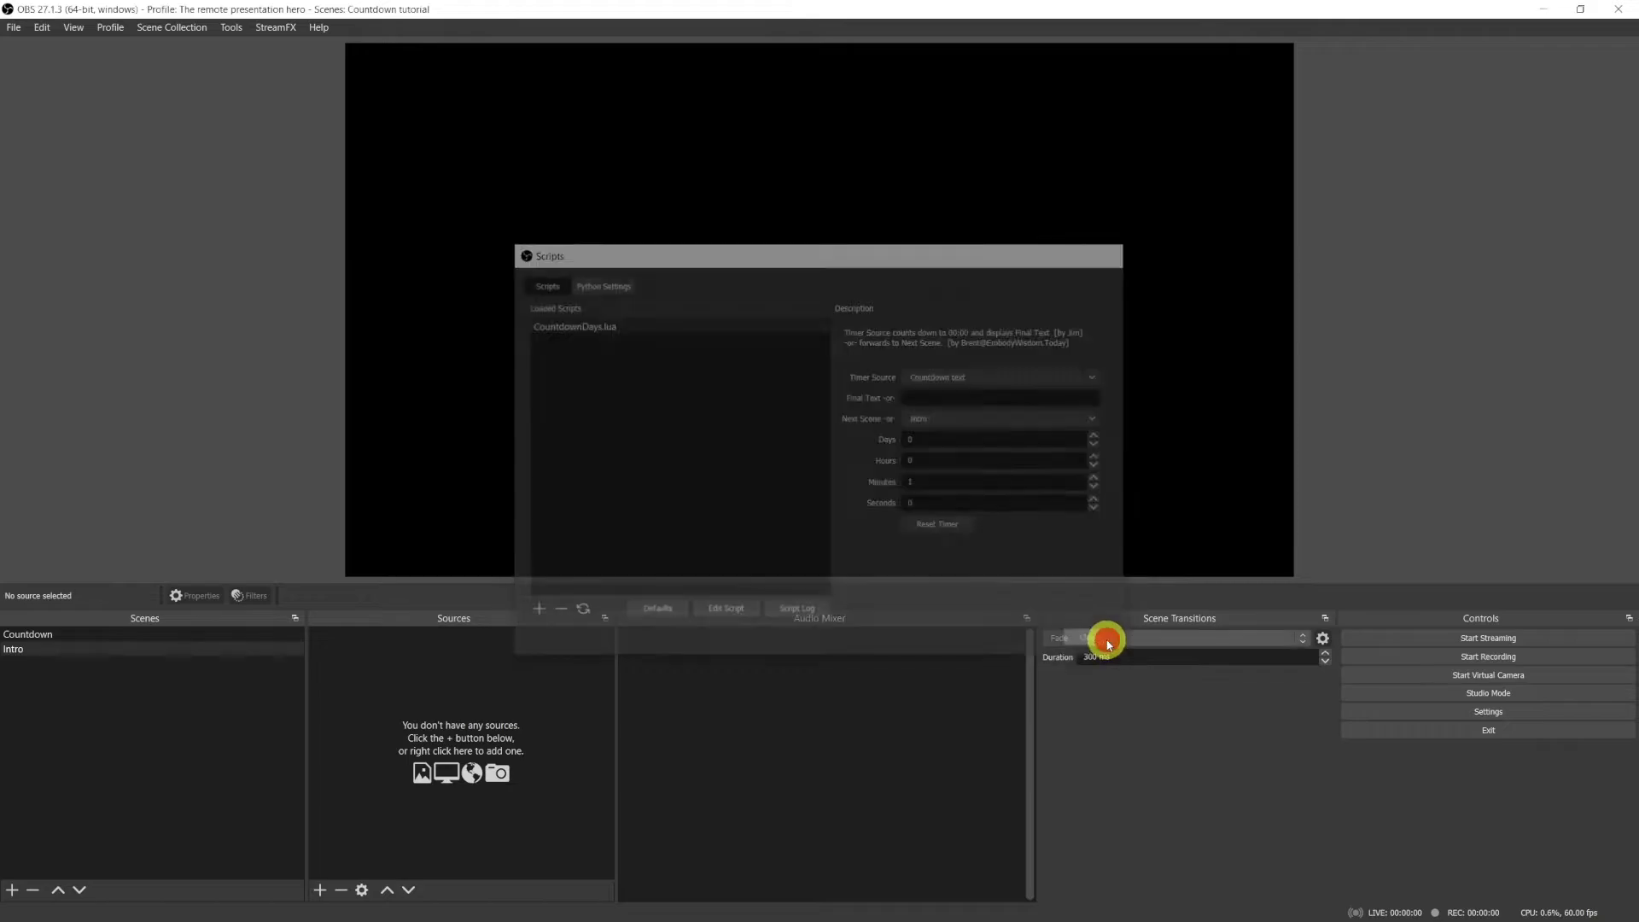
pyautogui.click(94, 638)
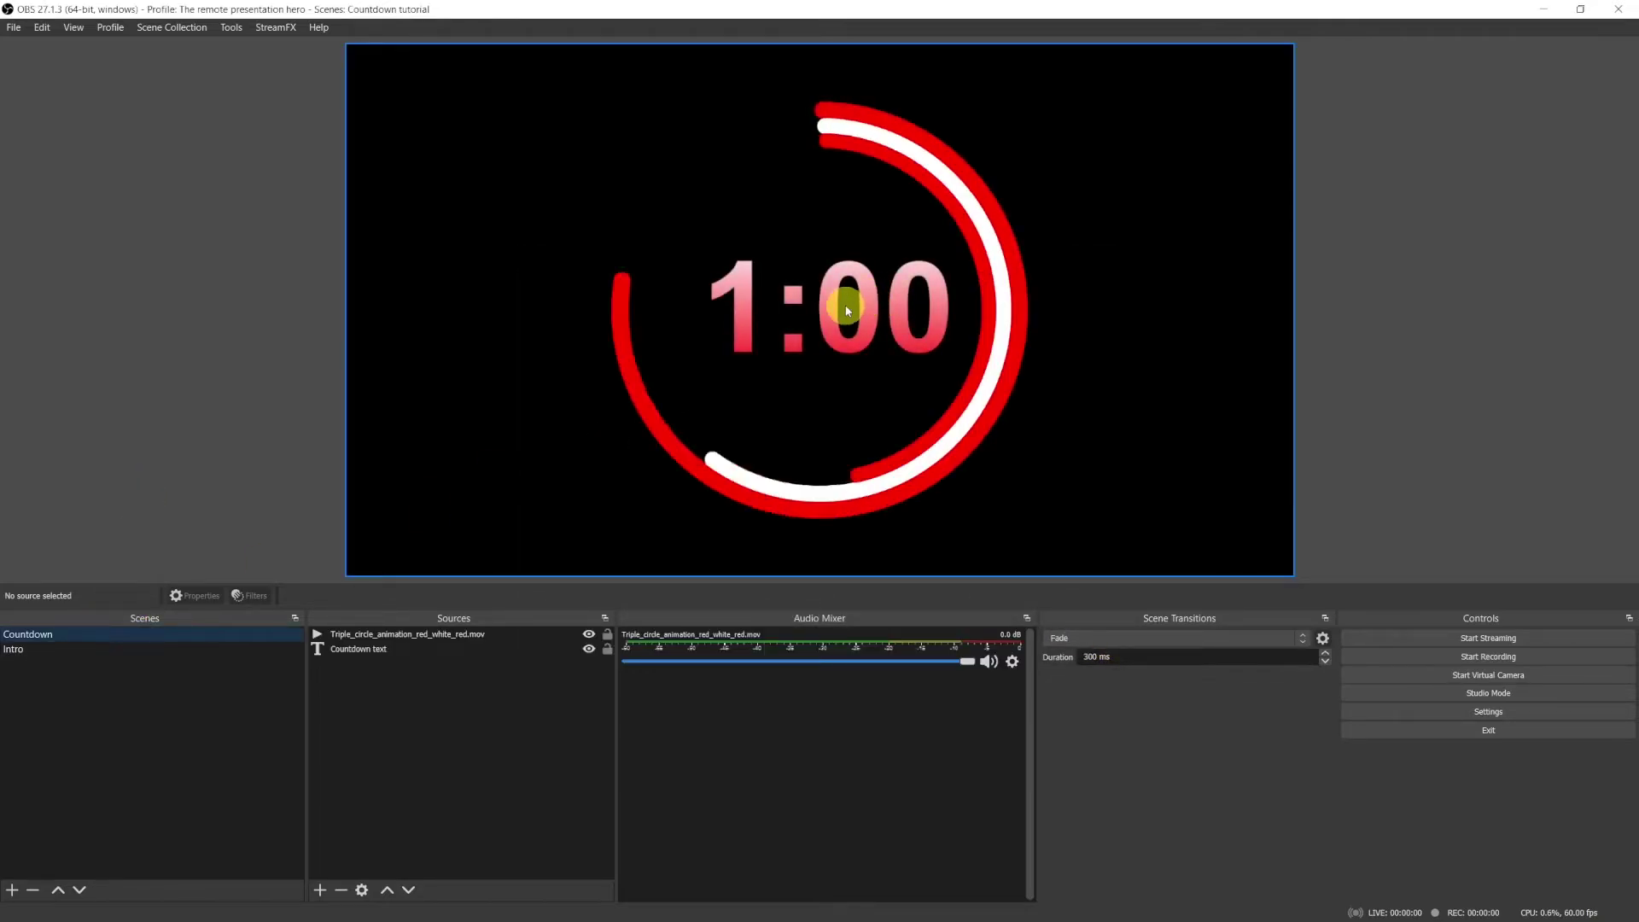
# Add a Camera scene containing a Video Capture Device source named 'Sony'
pyautogui.click(12, 889)
pyautogui.write('Camera')
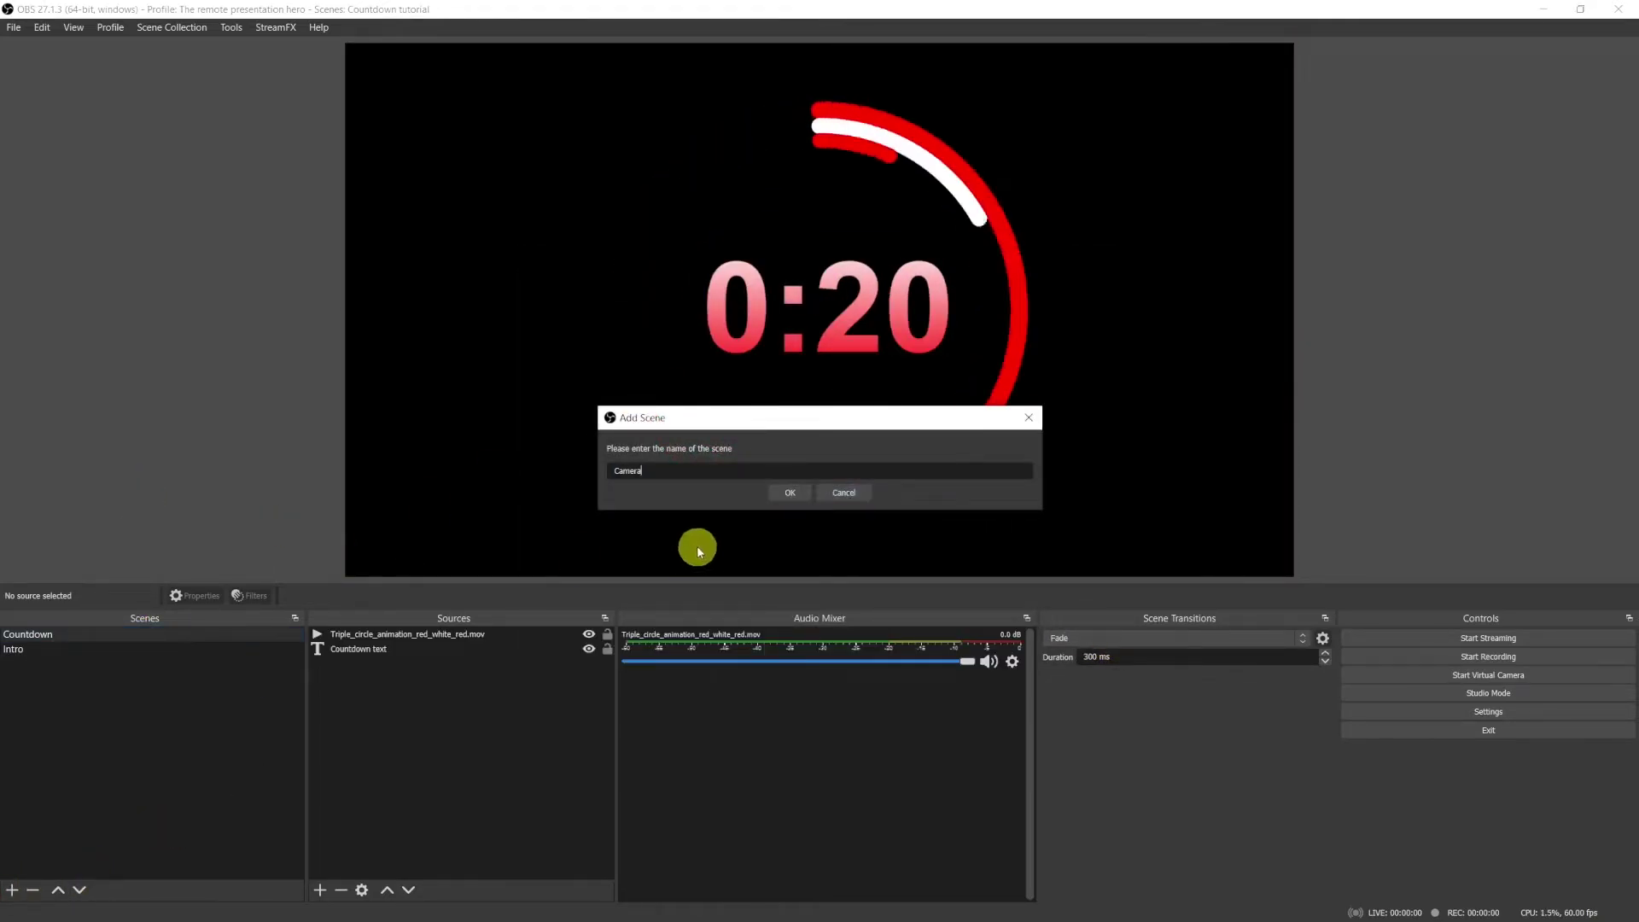
pyautogui.click(790, 493)
pyautogui.click(320, 889)
pyautogui.click(375, 825)
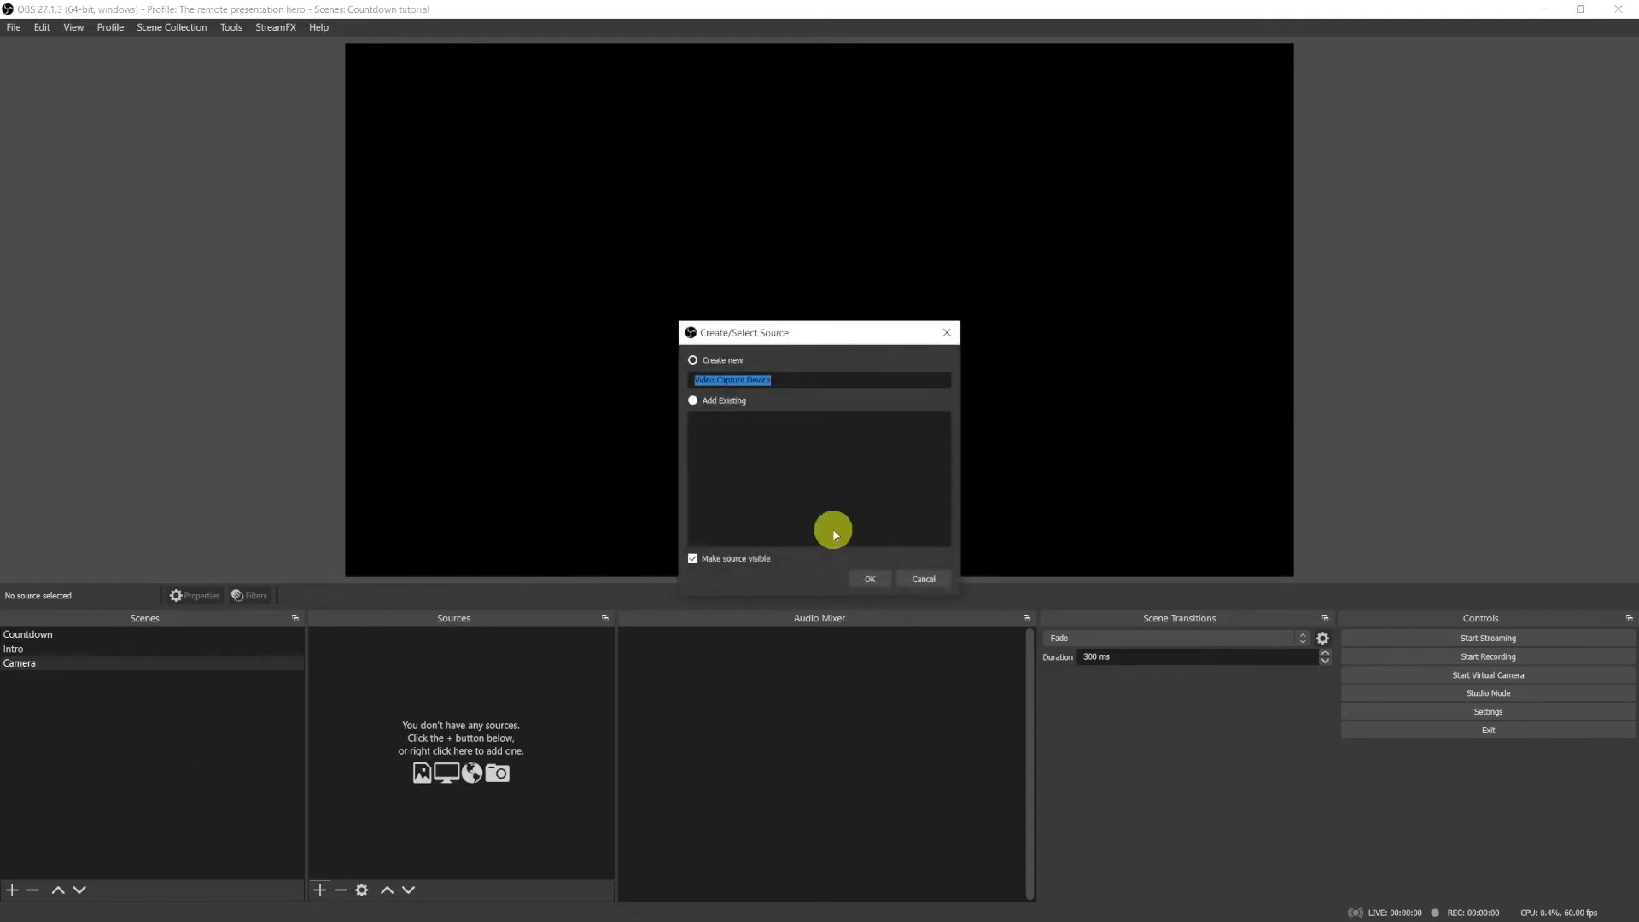
pyautogui.write('Sony')
pyautogui.click(870, 578)
pyautogui.click(920, 722)
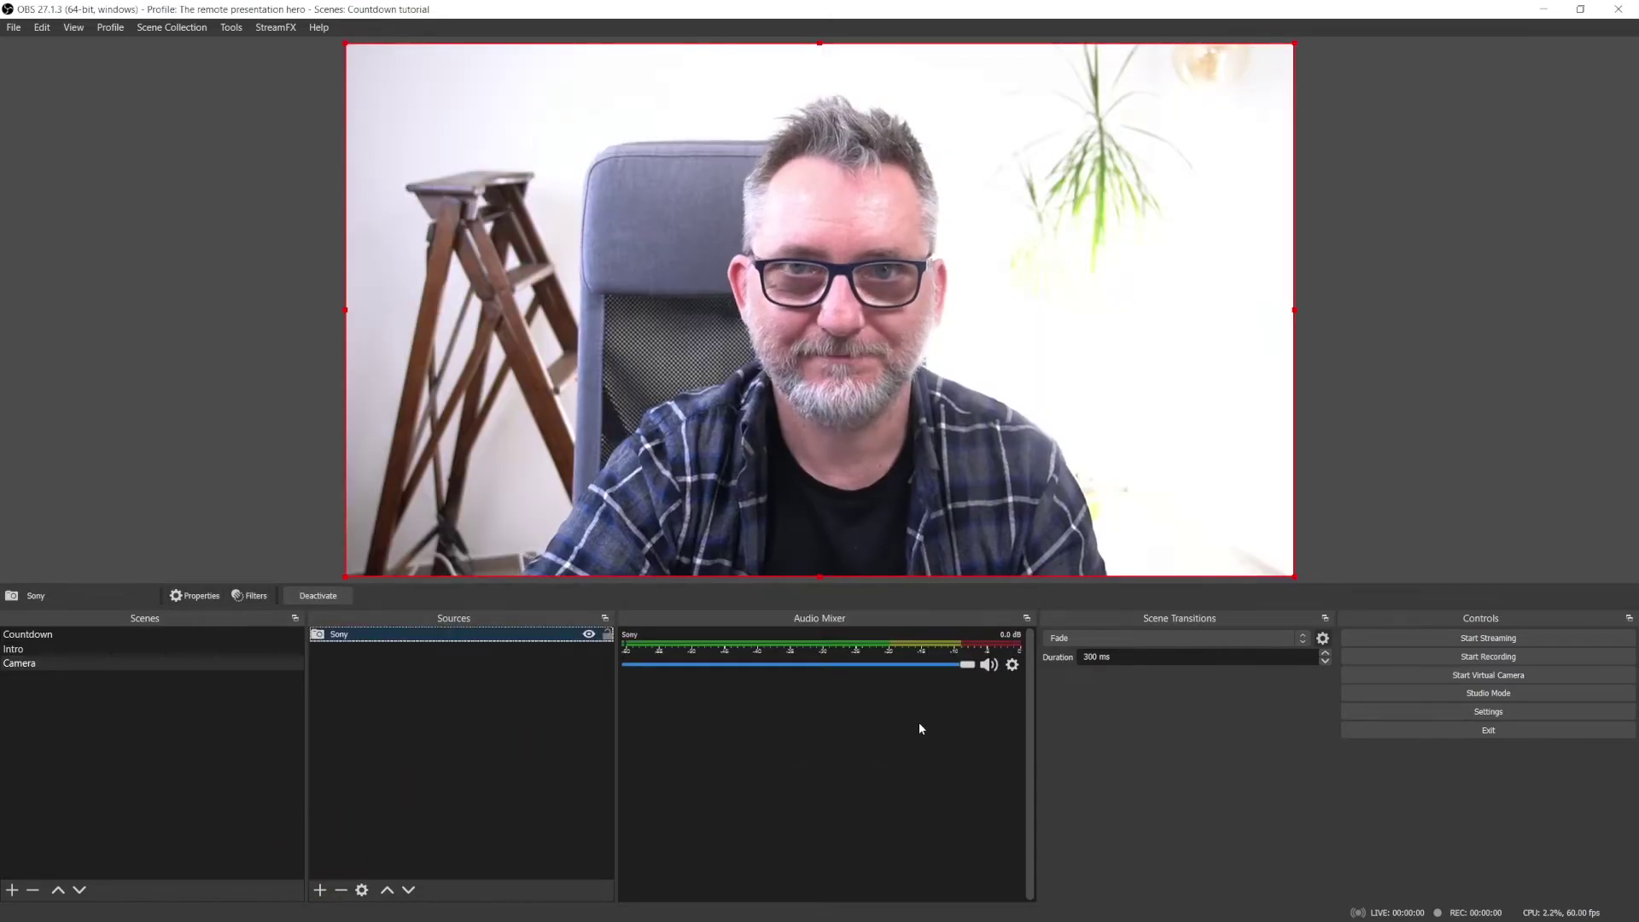
# Add a Waiting scene and a dashed separator scene, moving the separator higher in the list
pyautogui.click(12, 889)
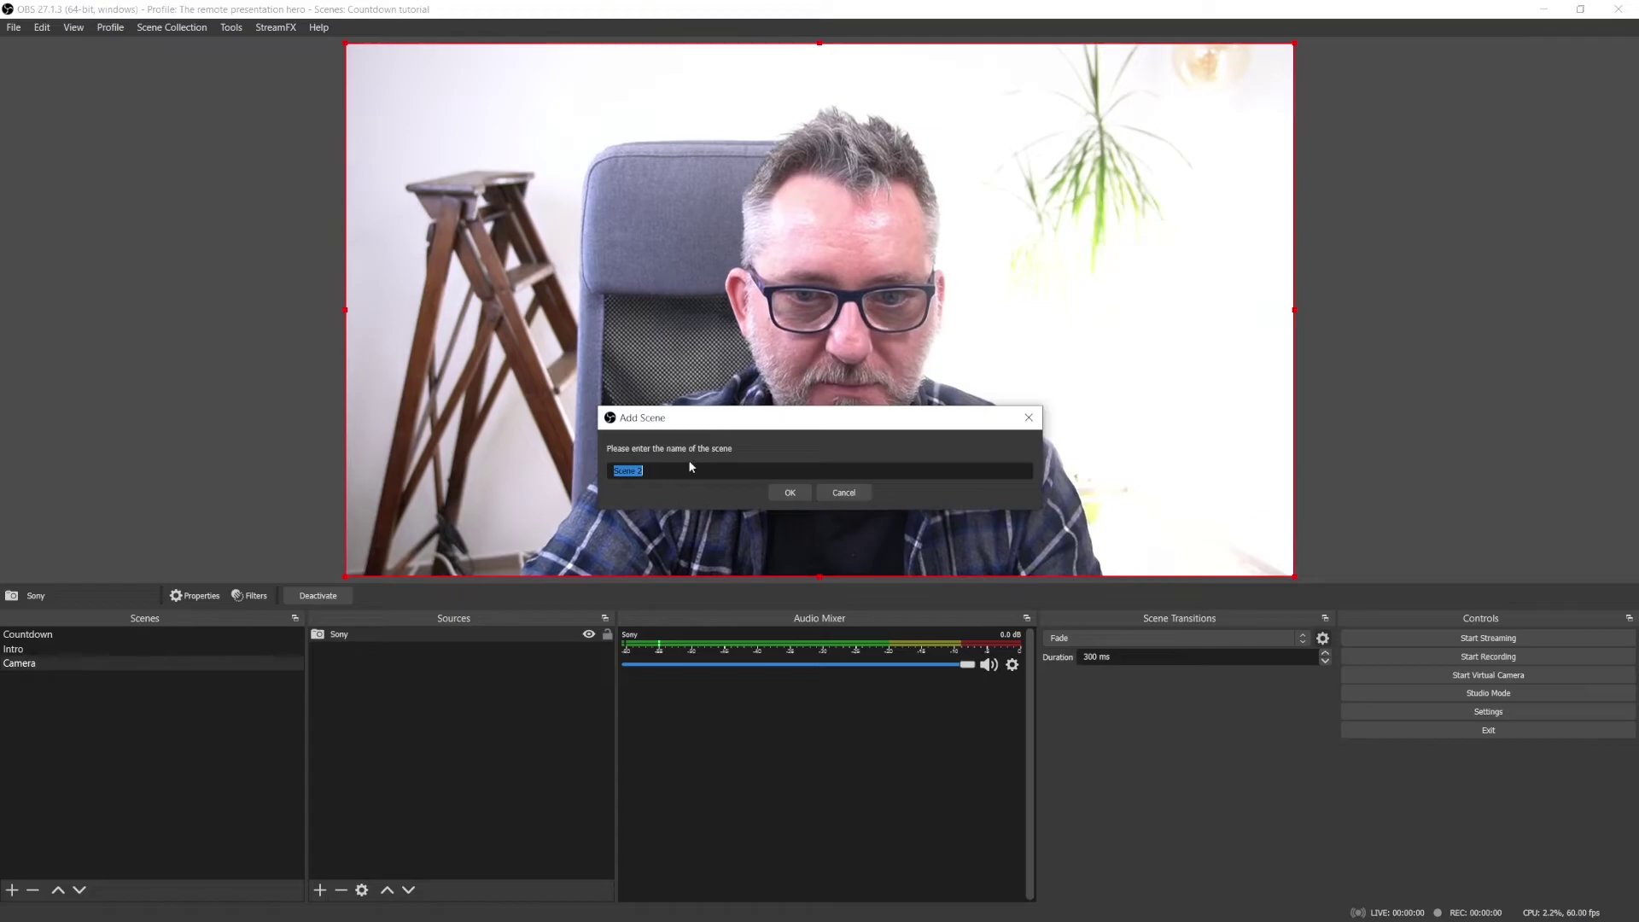
pyautogui.write('Waiting')
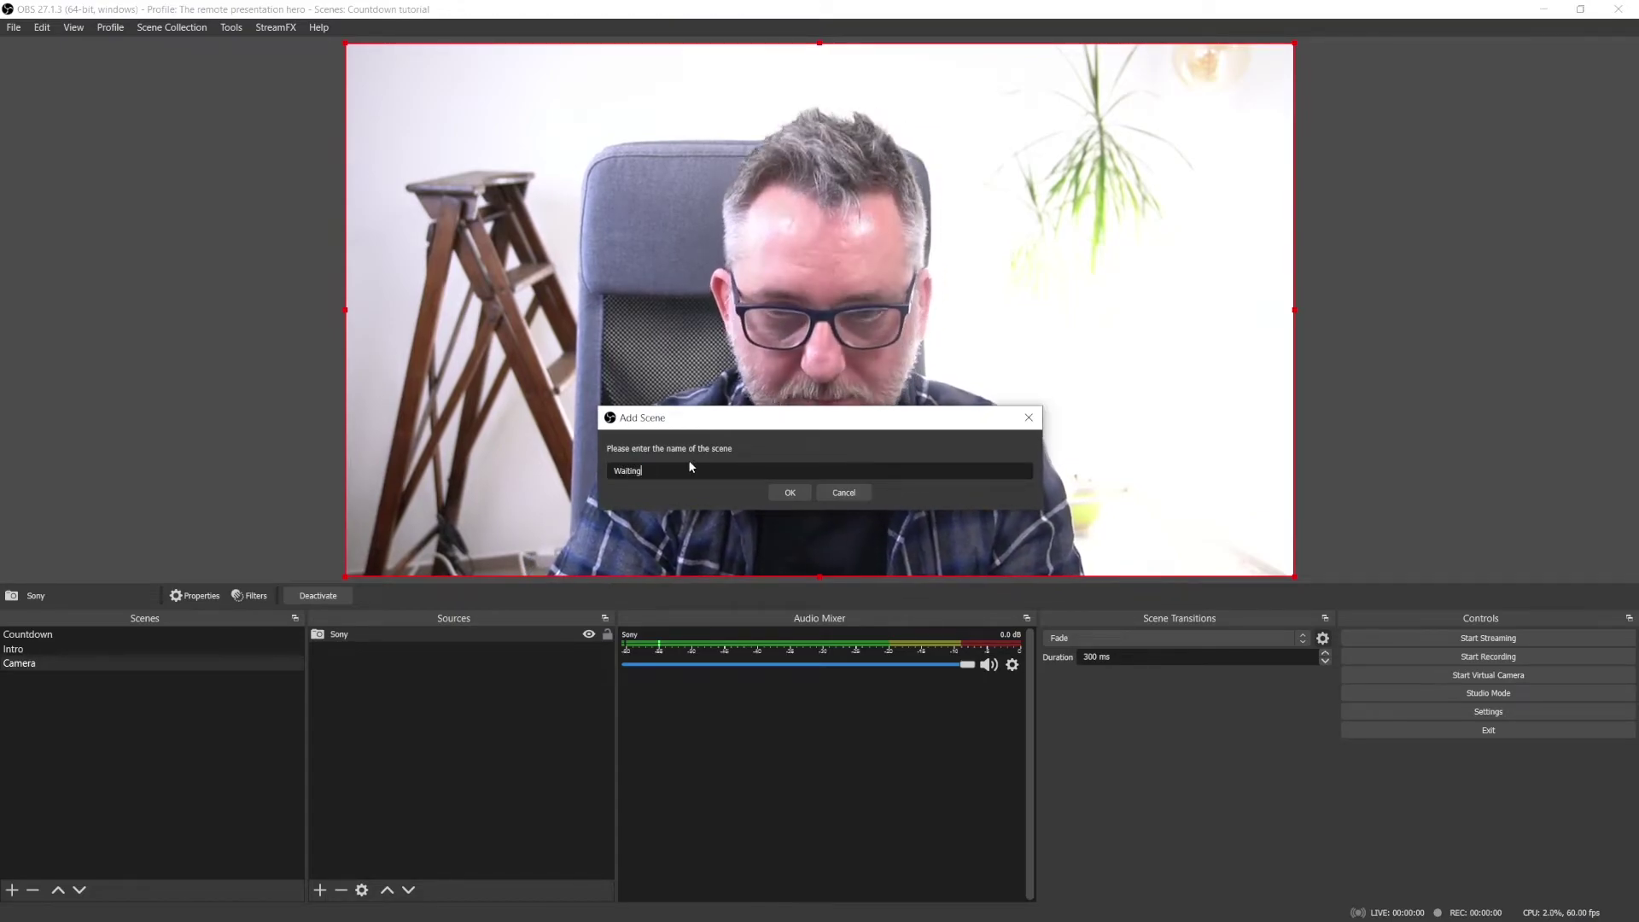
pyautogui.click(791, 493)
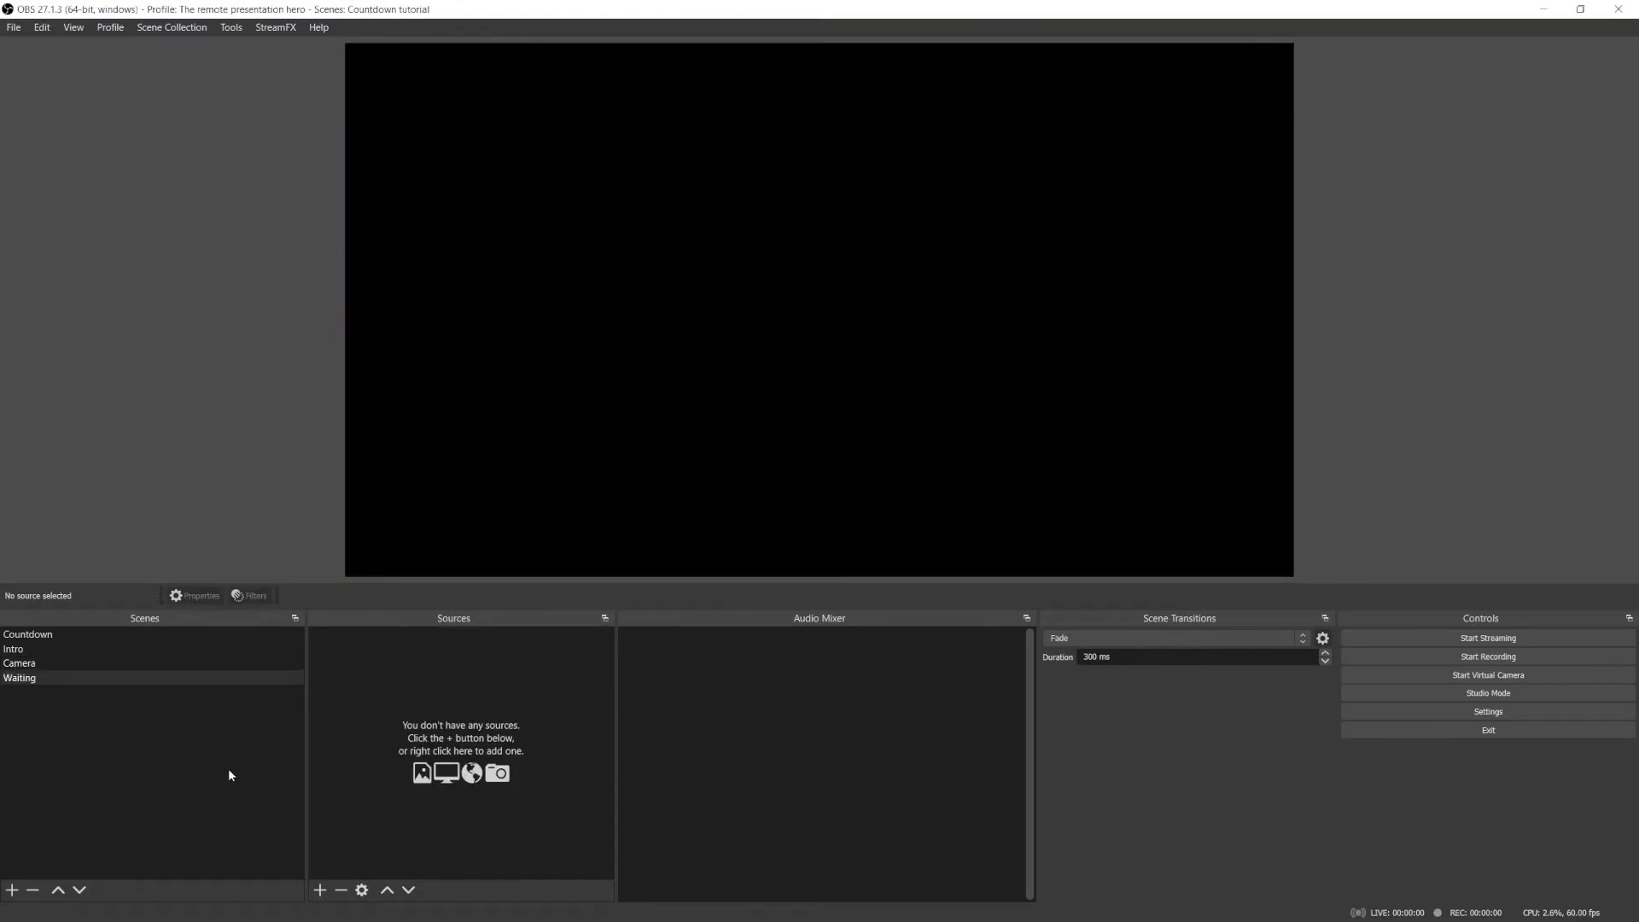
pyautogui.click(12, 889)
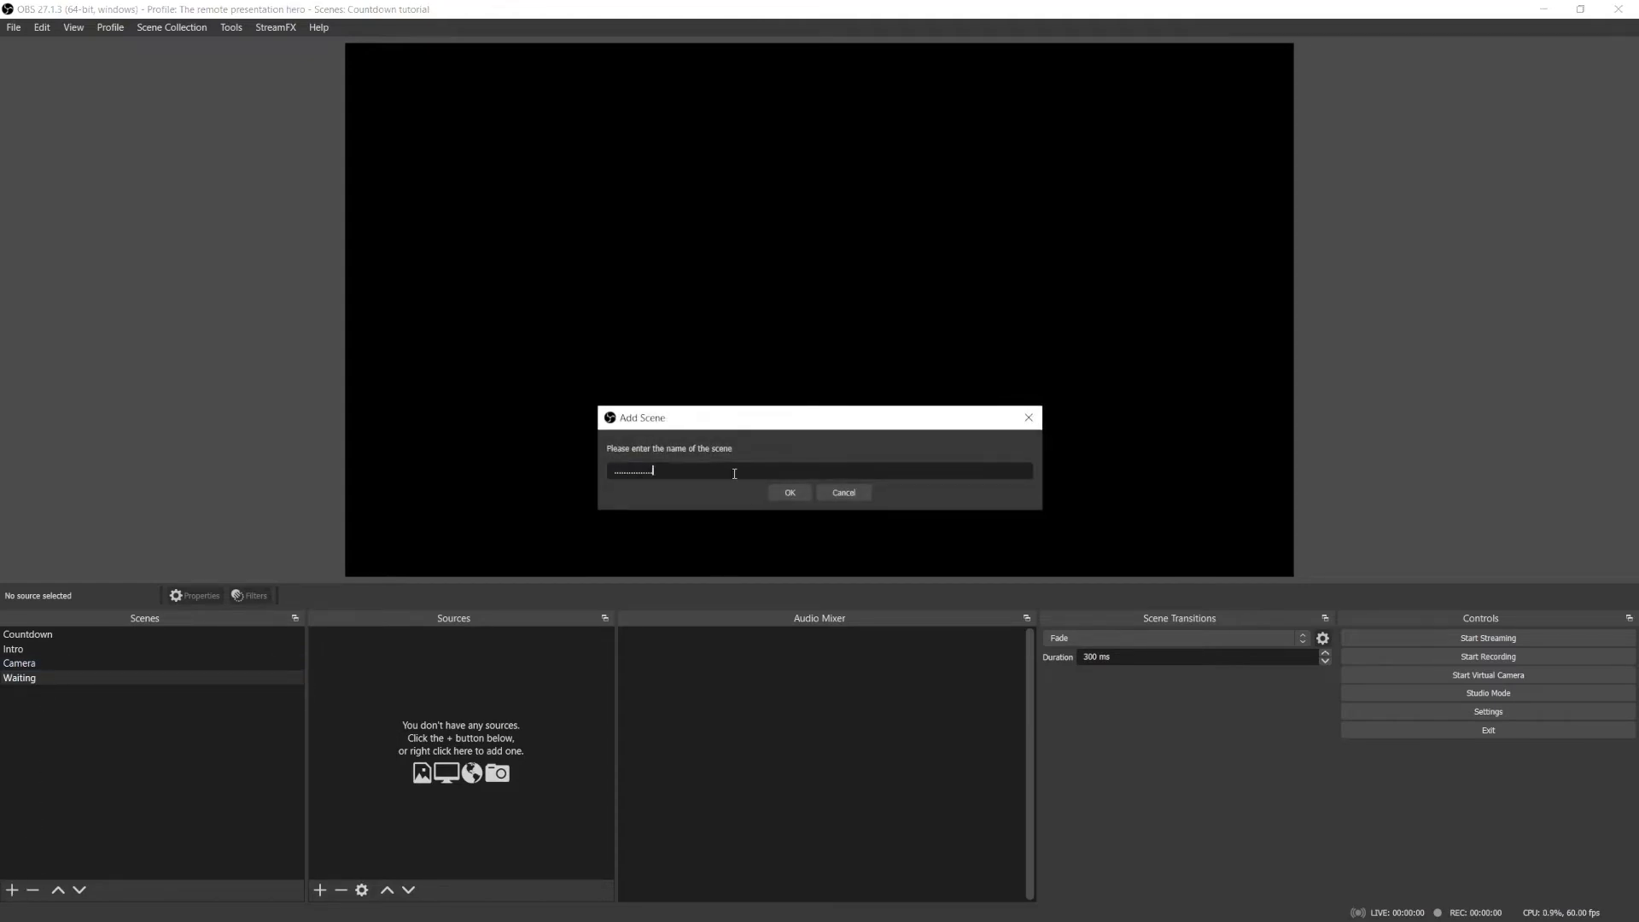
pyautogui.click(789, 493)
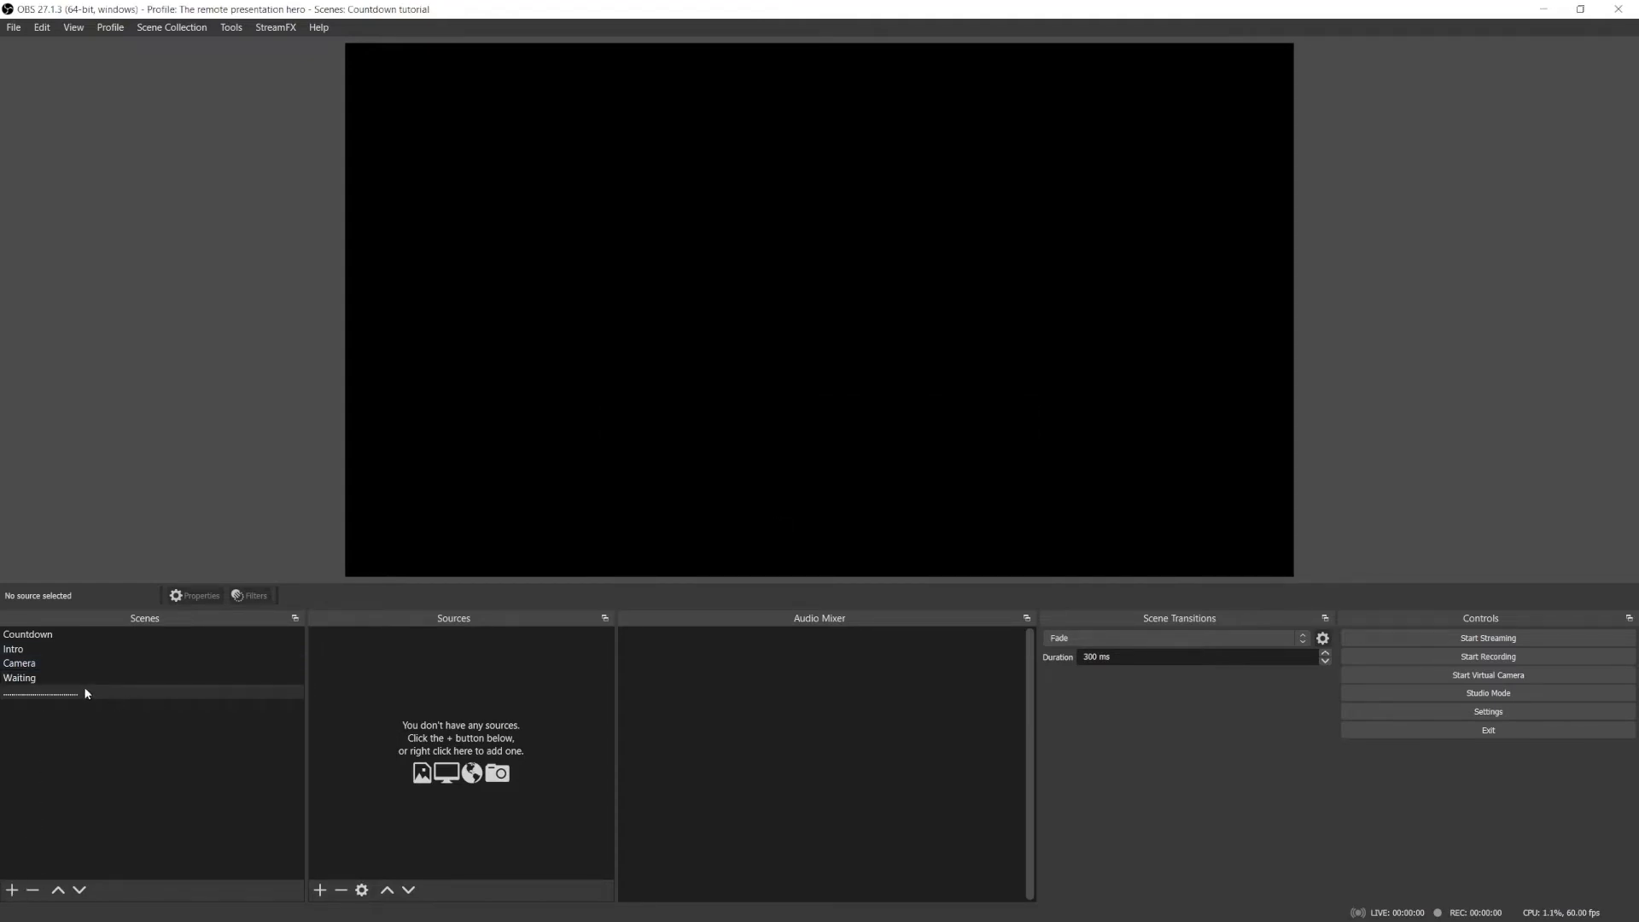
pyautogui.moveTo(85, 688); pyautogui.dragTo(48, 654)
pyautogui.click(44, 665)
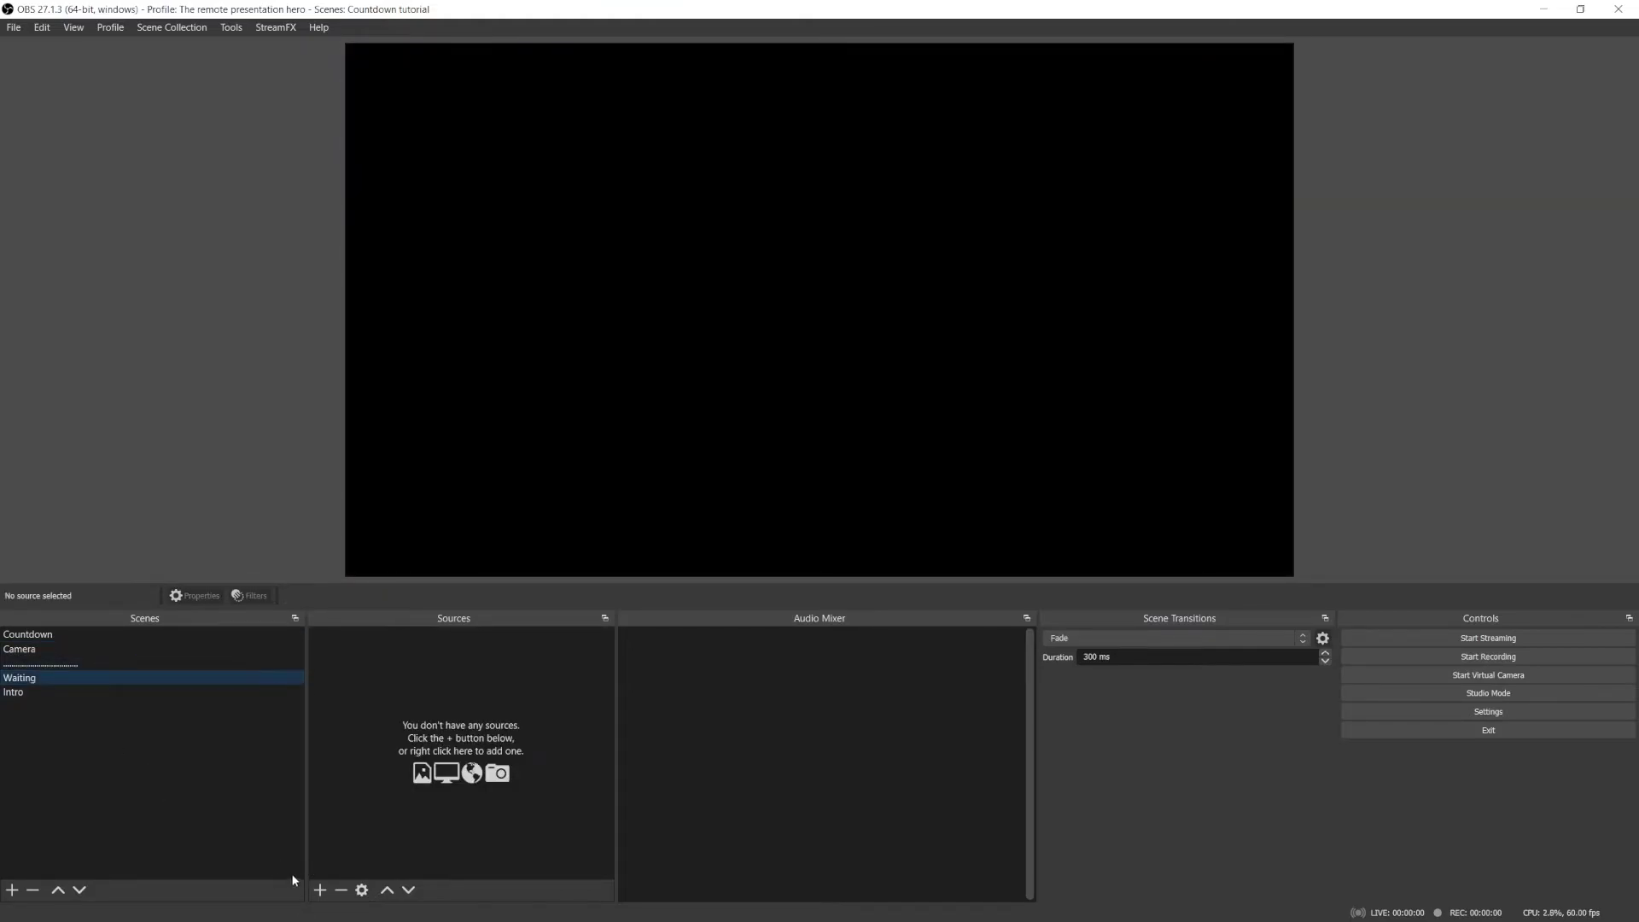
# Add the Countdown and Camera scenes as sources in Waiting, with Camera layered below Countdown
pyautogui.click(320, 890)
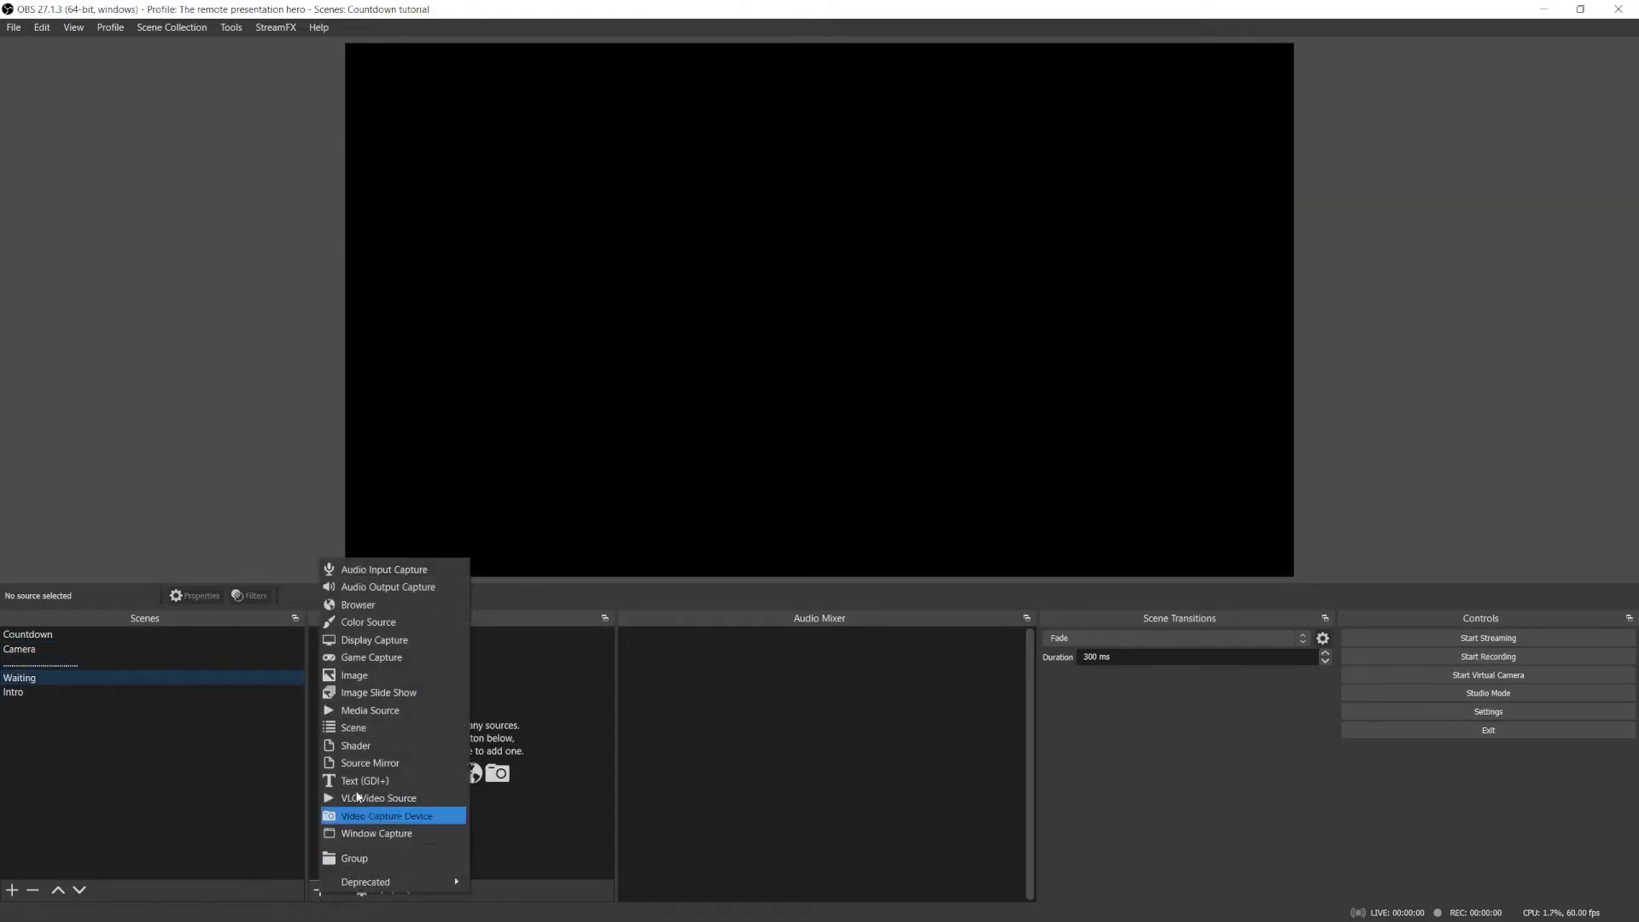
pyautogui.click(375, 728)
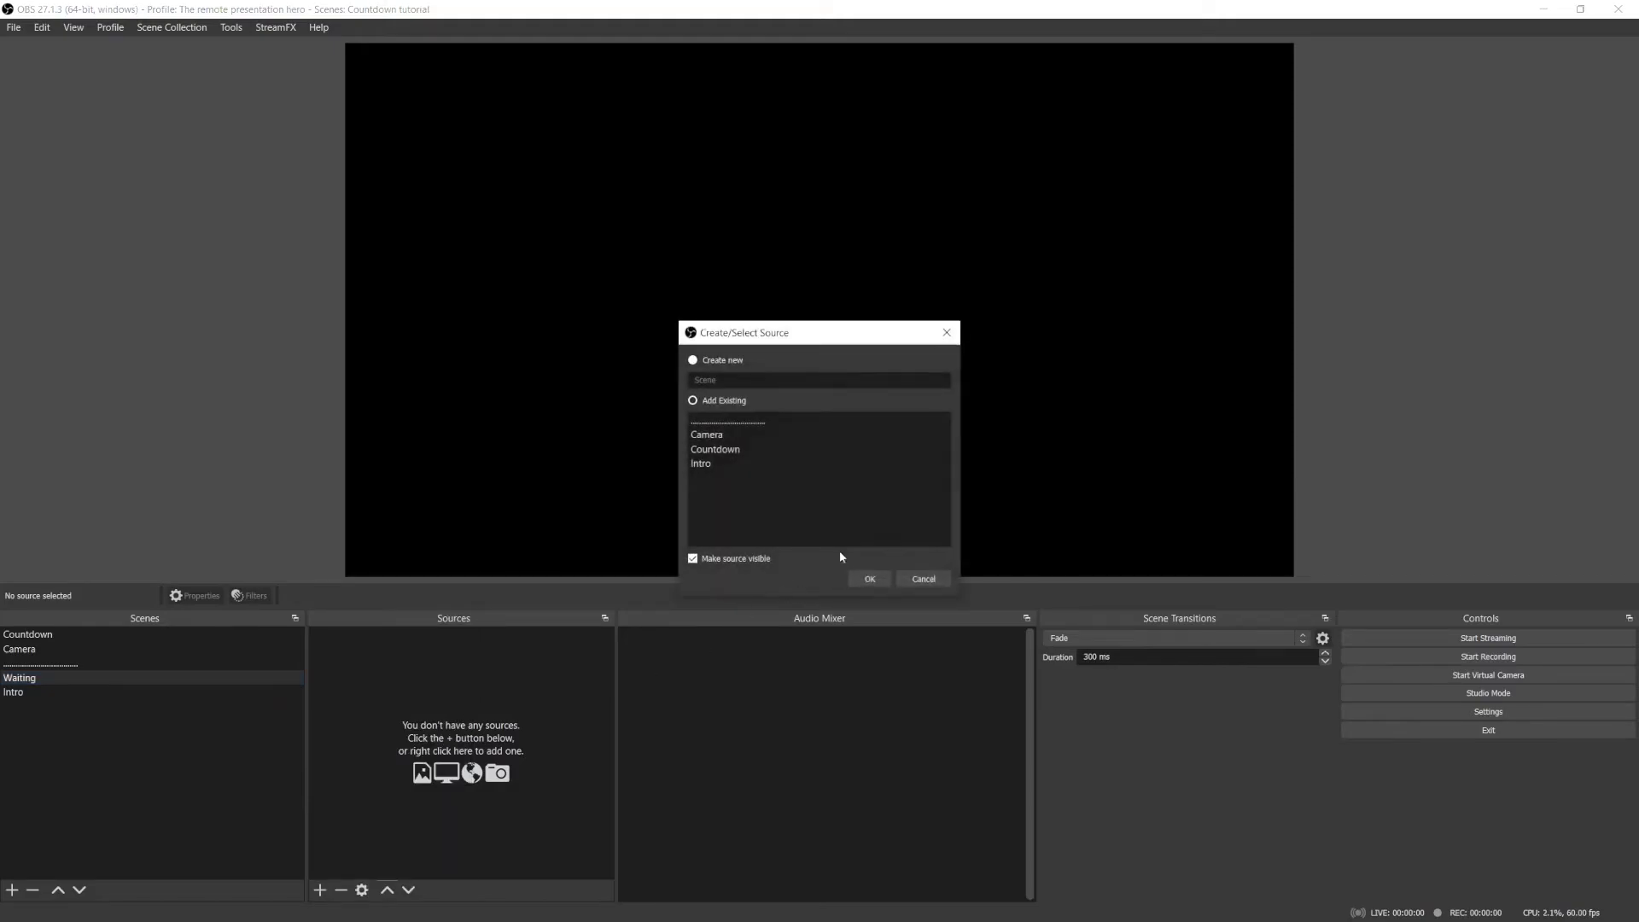
pyautogui.click(869, 579)
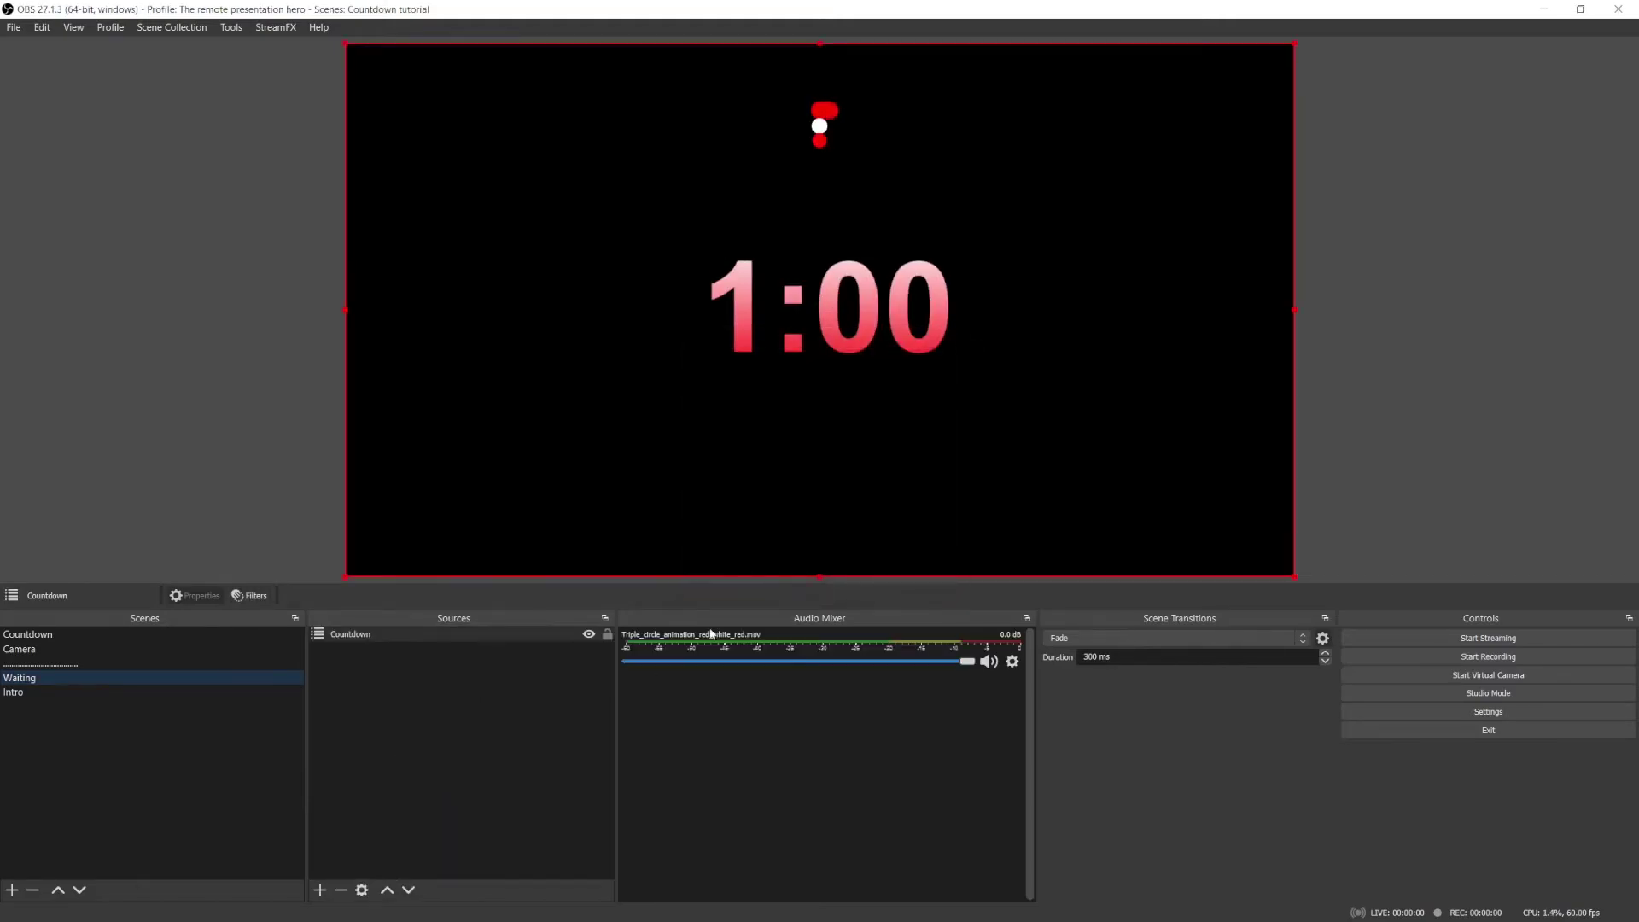
pyautogui.click(320, 890)
pyautogui.click(391, 725)
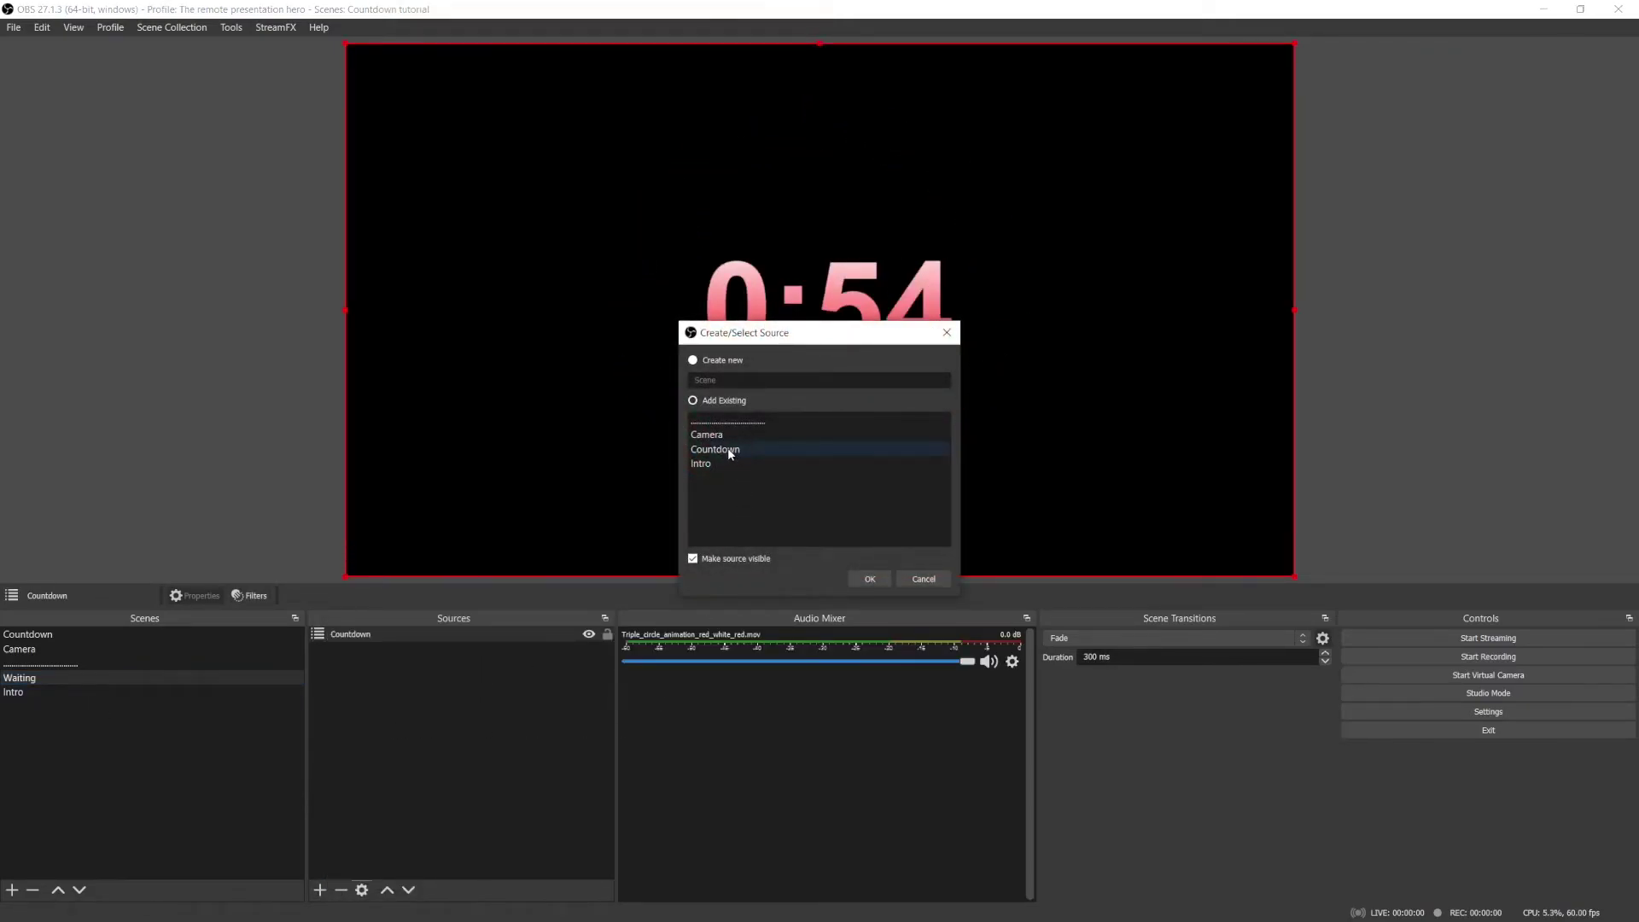
pyautogui.click(706, 434)
pyautogui.click(869, 579)
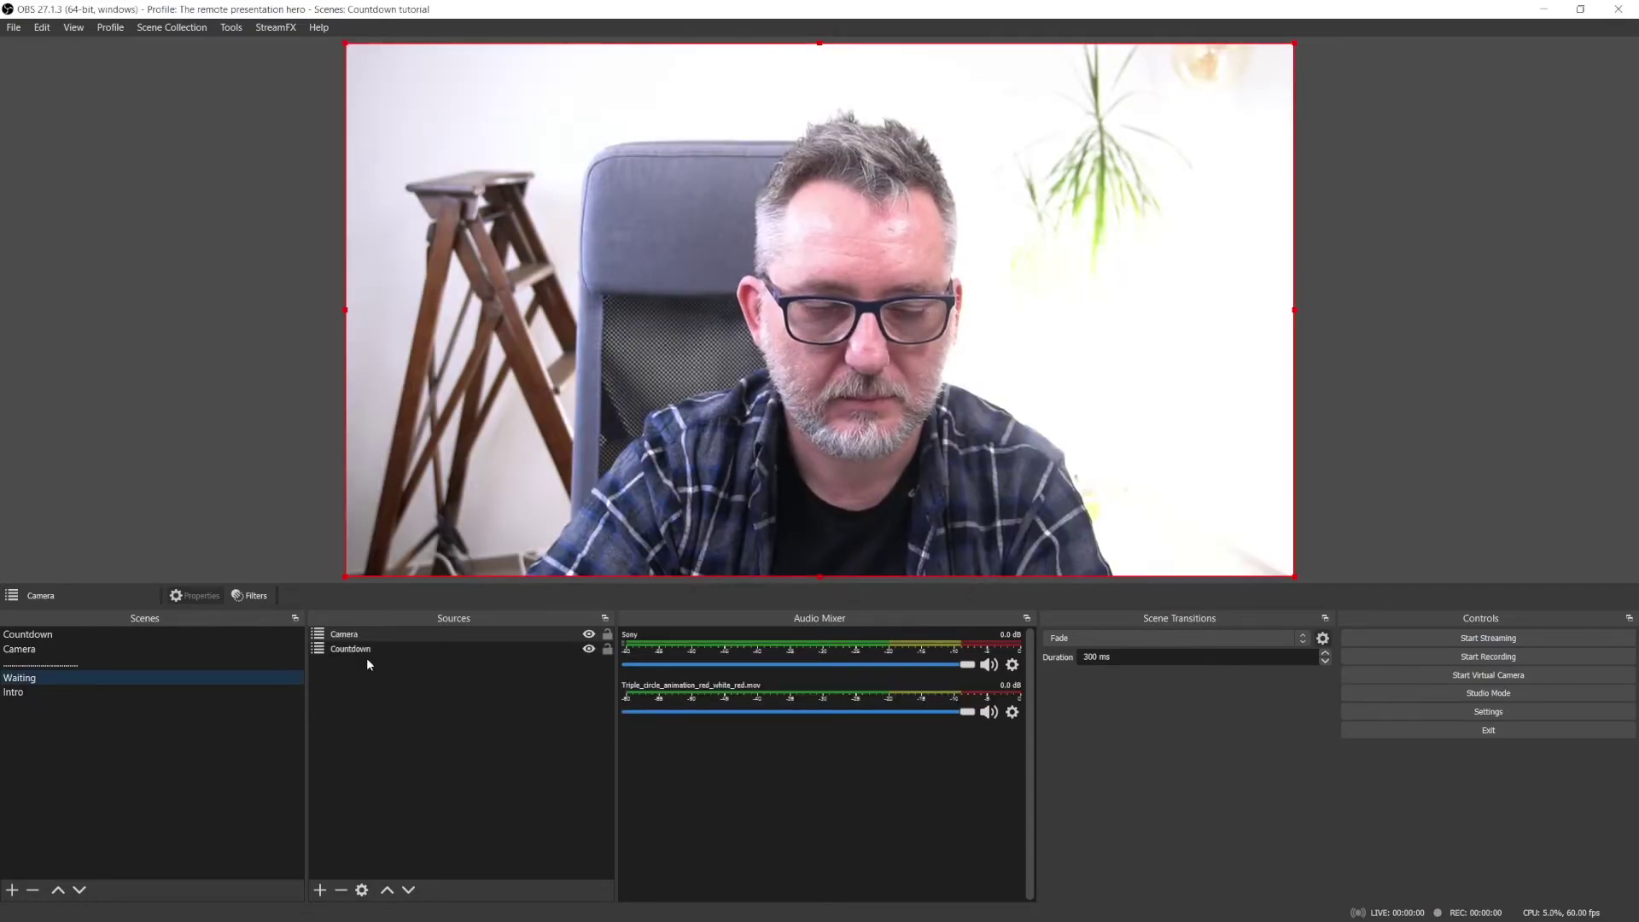
pyautogui.moveTo(362, 636); pyautogui.dragTo(370, 661)
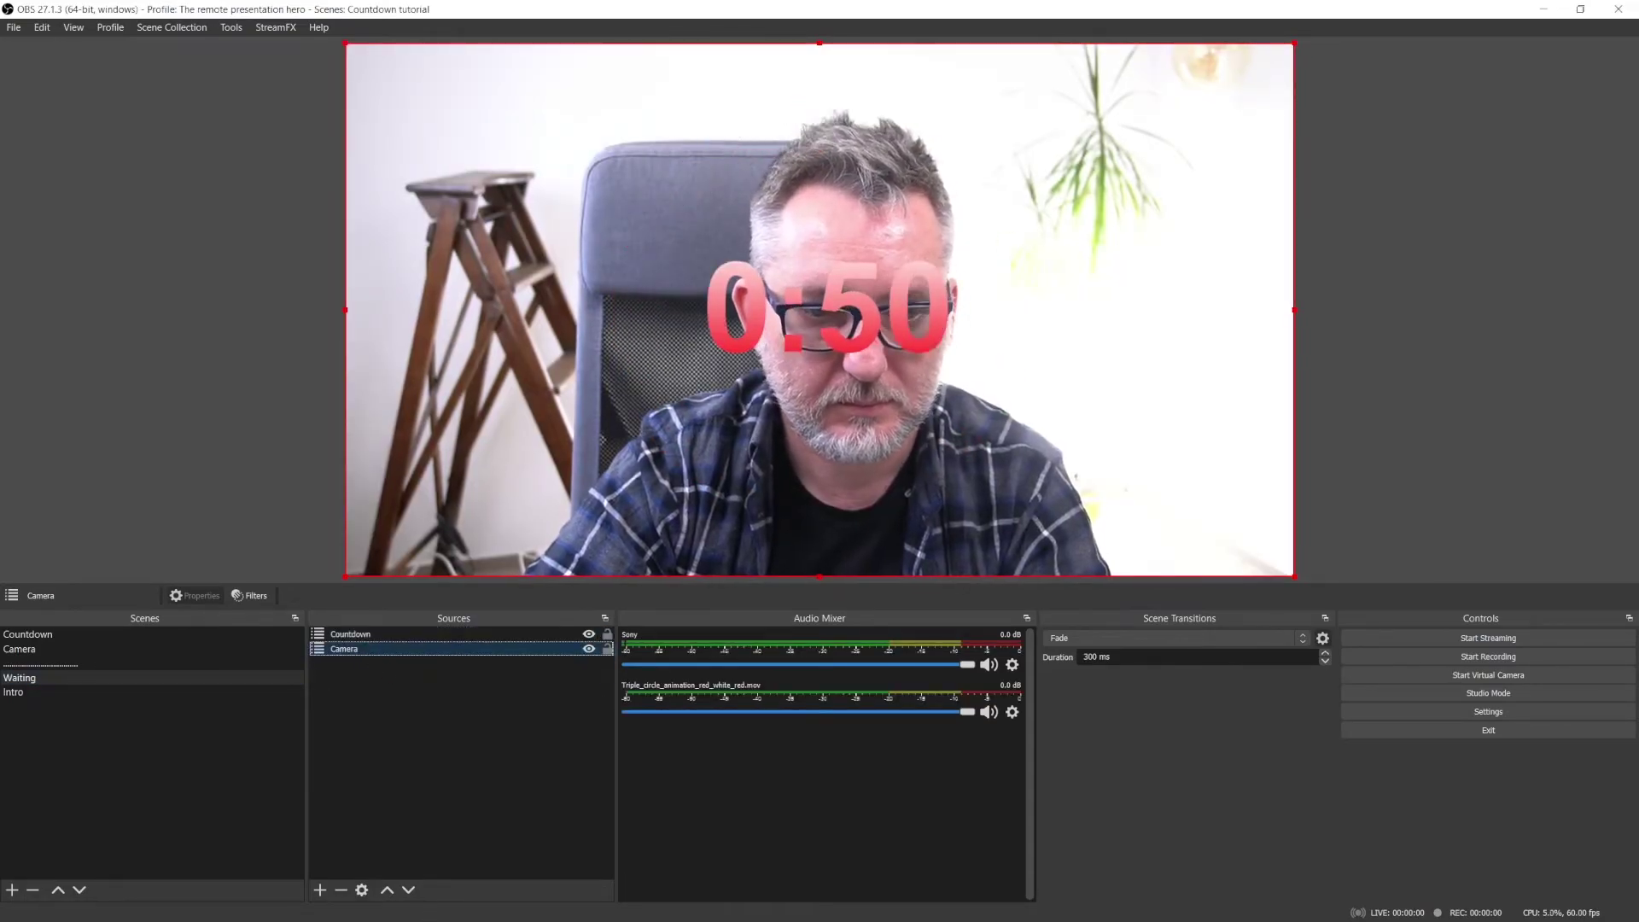
# Add a black Color Source to the Waiting scene
pyautogui.click(320, 890)
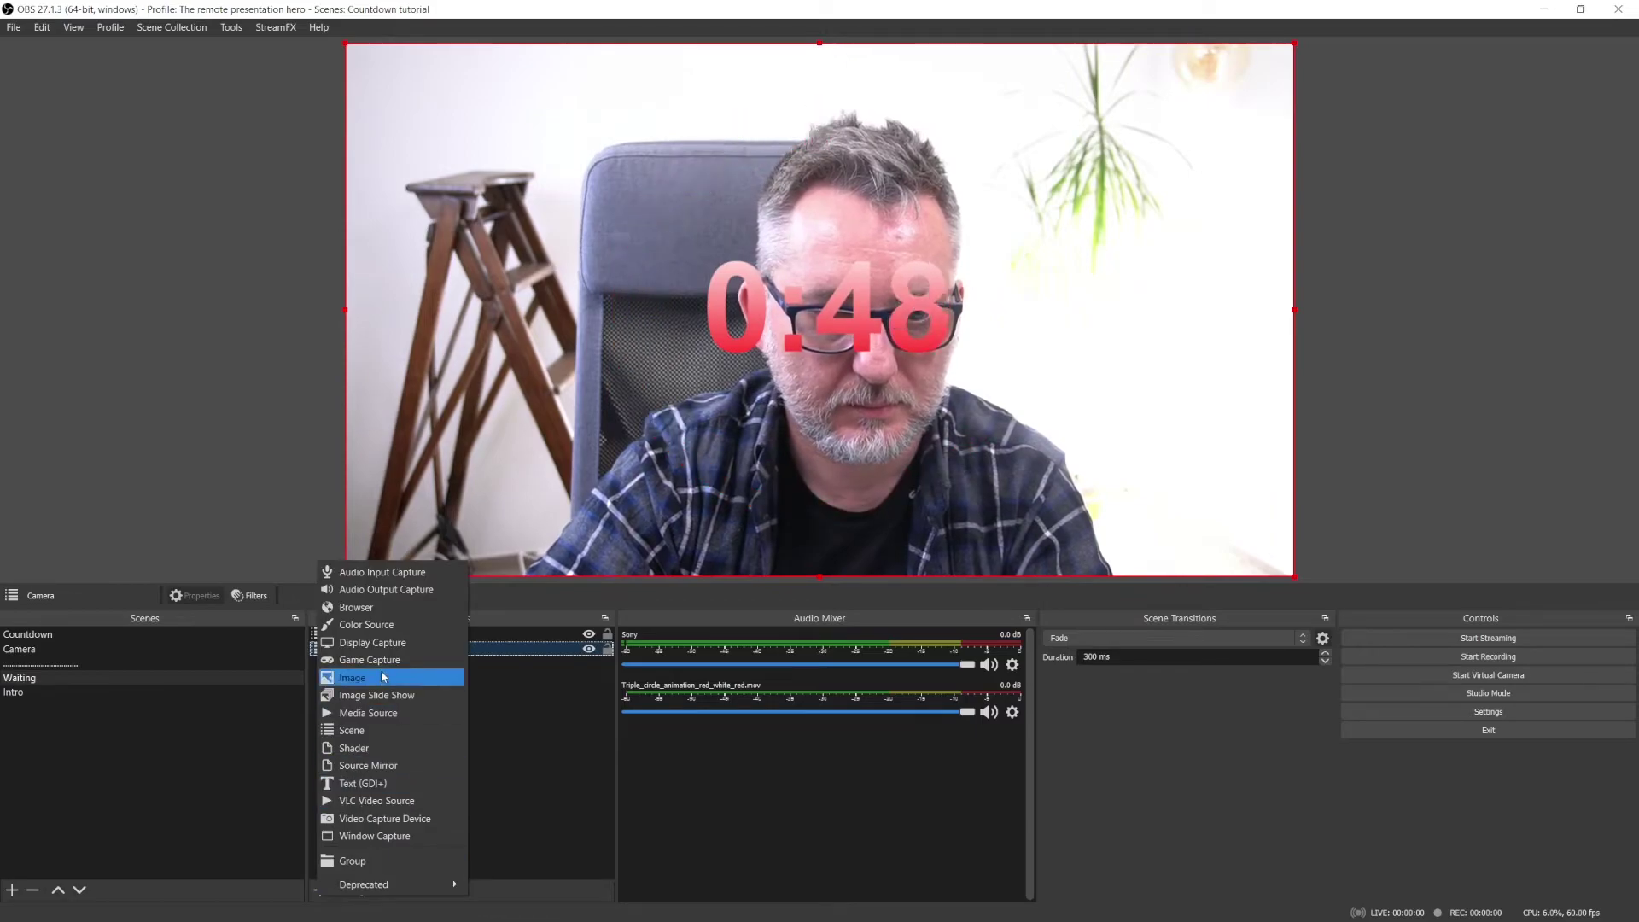
pyautogui.click(380, 630)
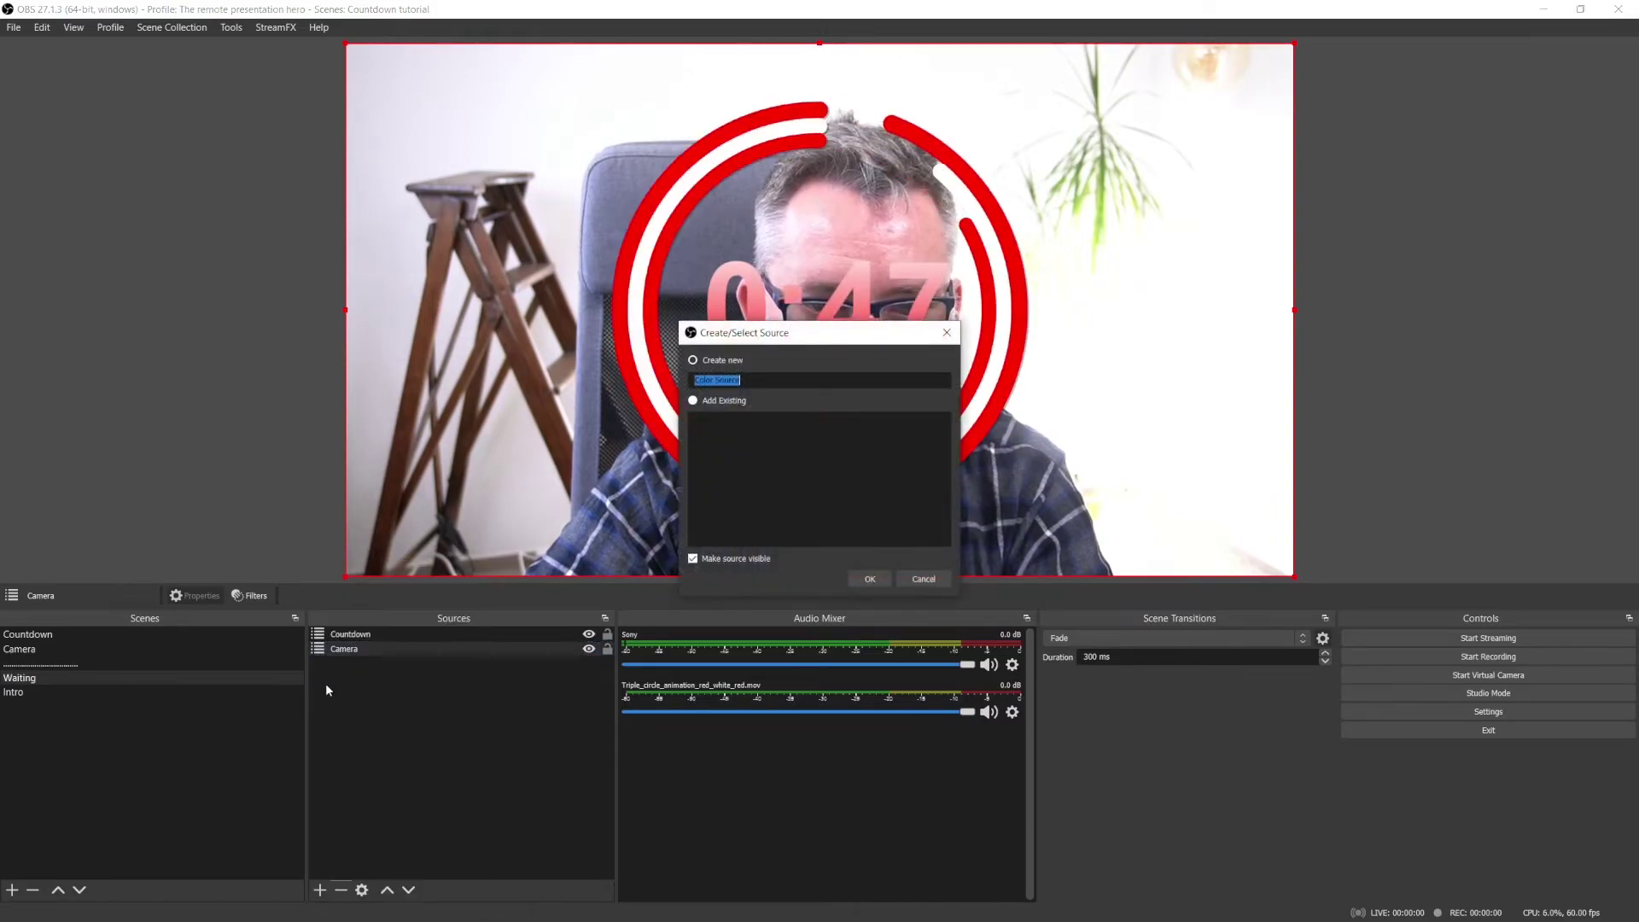
pyautogui.click(856, 577)
pyautogui.click(888, 611)
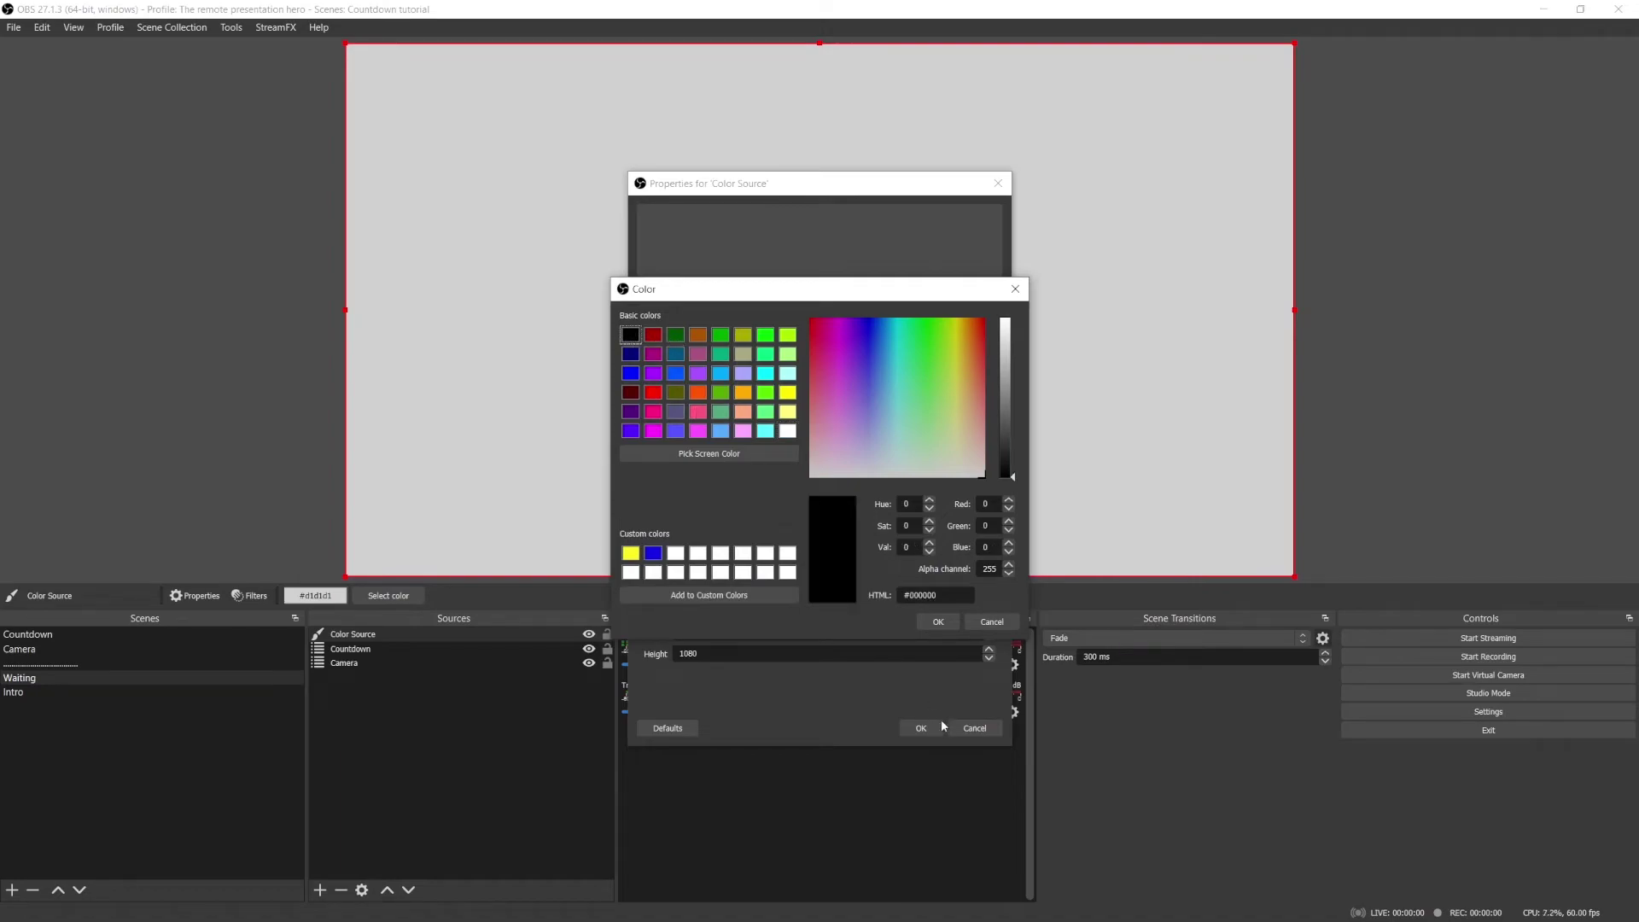
pyautogui.press('Return')
pyautogui.click(921, 728)
# Make the black overlay translucent with a Color Correction filter, layer it below Countdown, then open Intro
pyautogui.rightClick(341, 632)
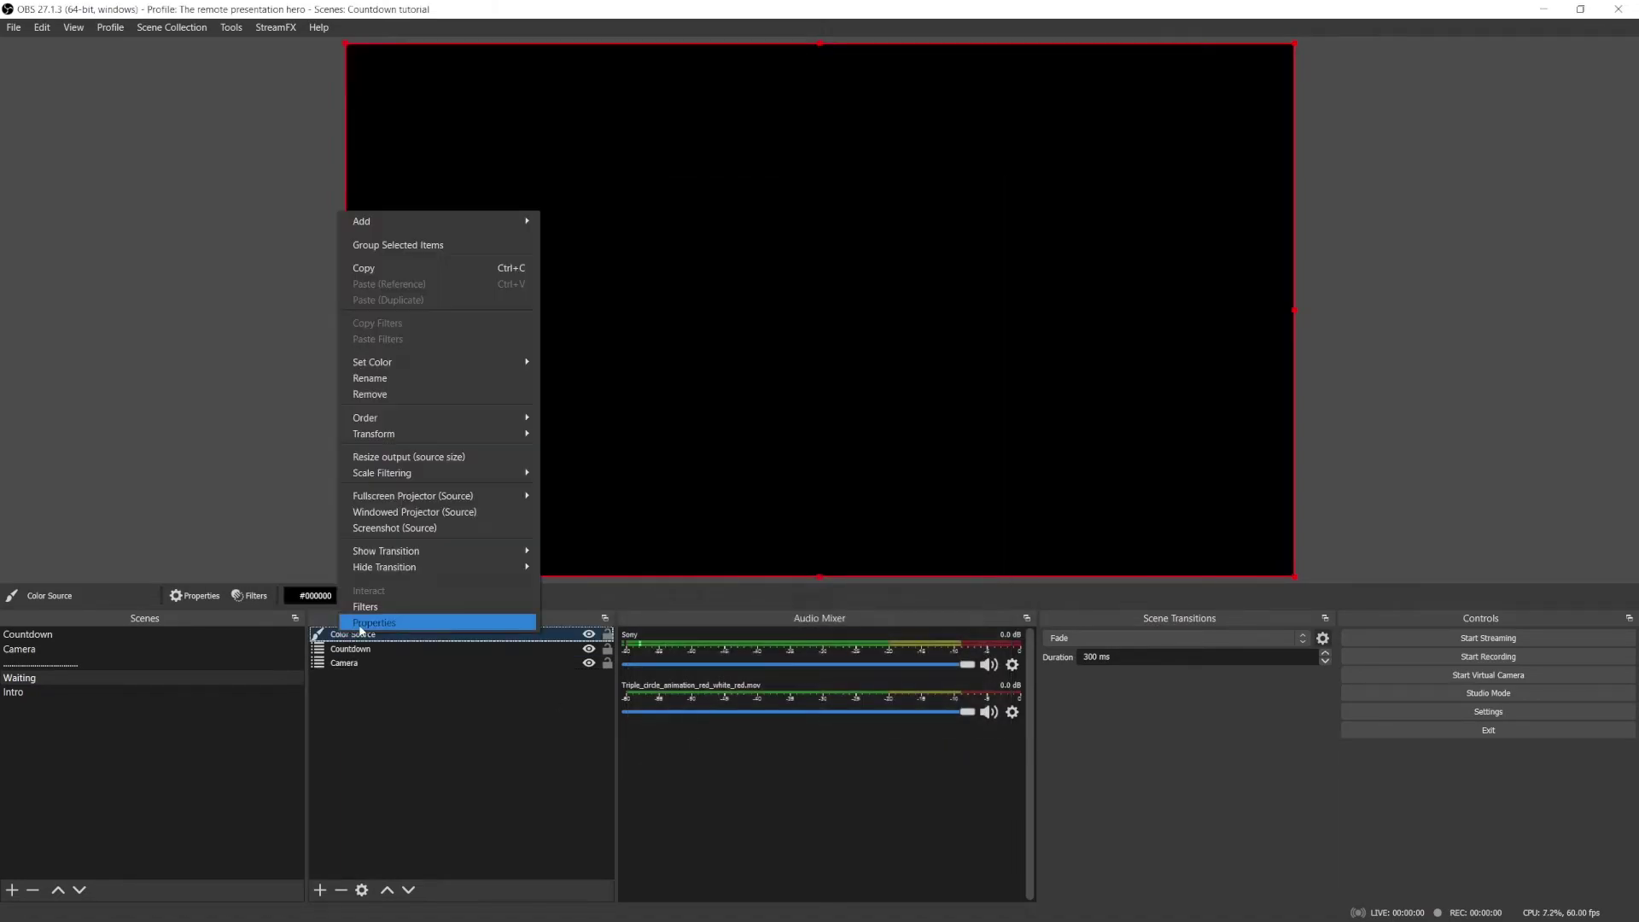
pyautogui.click(366, 606)
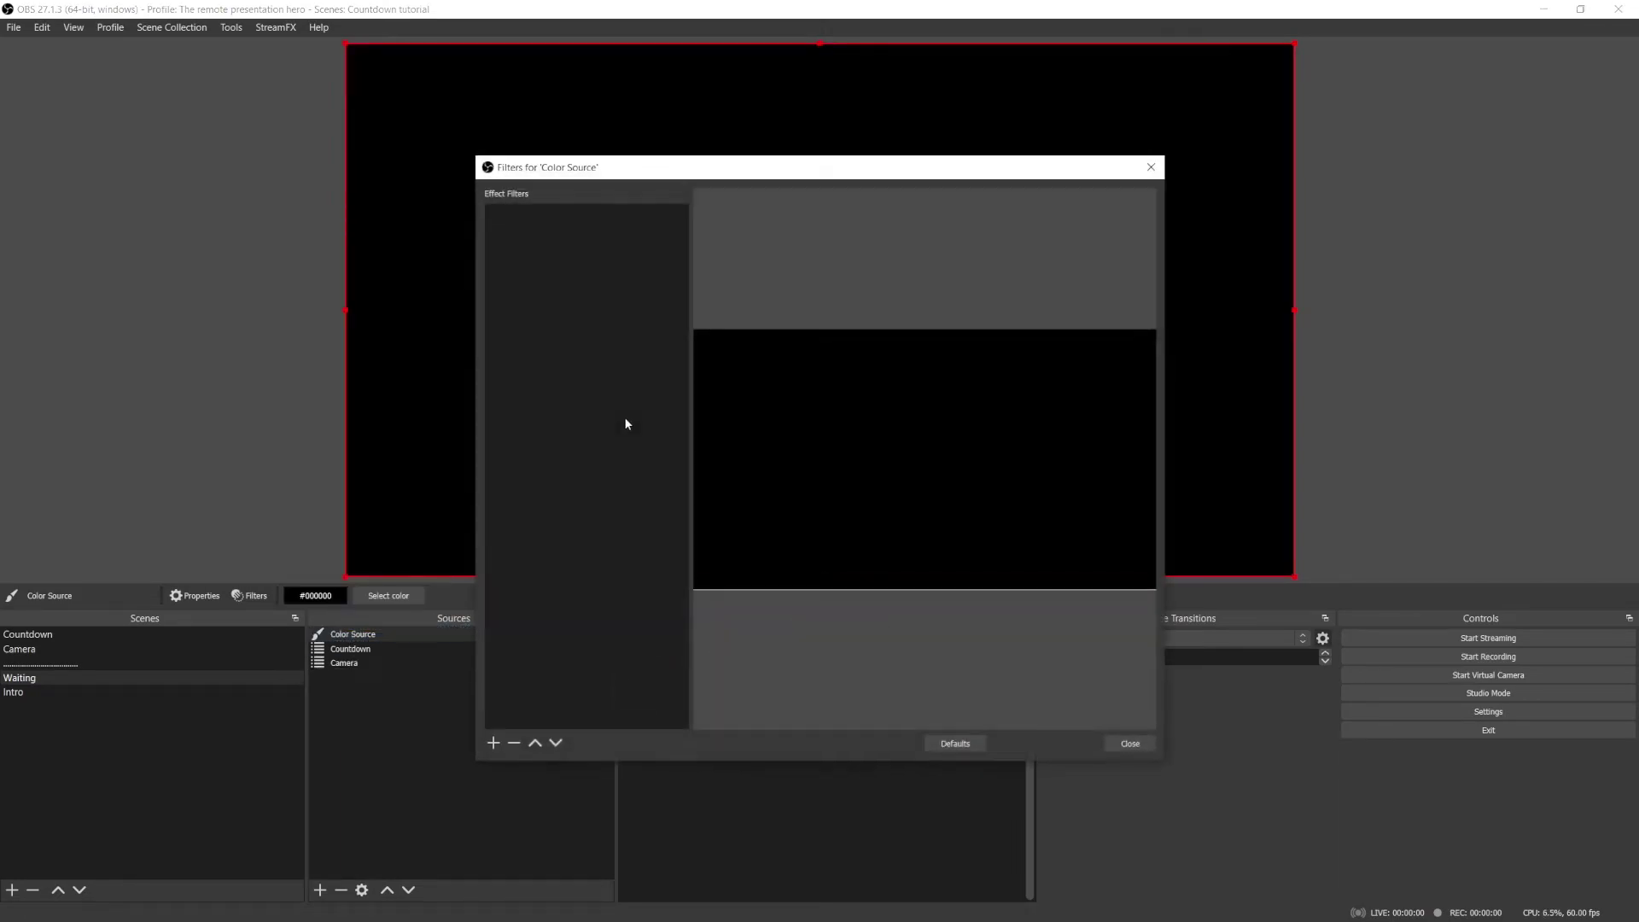
pyautogui.click(492, 742)
pyautogui.click(578, 489)
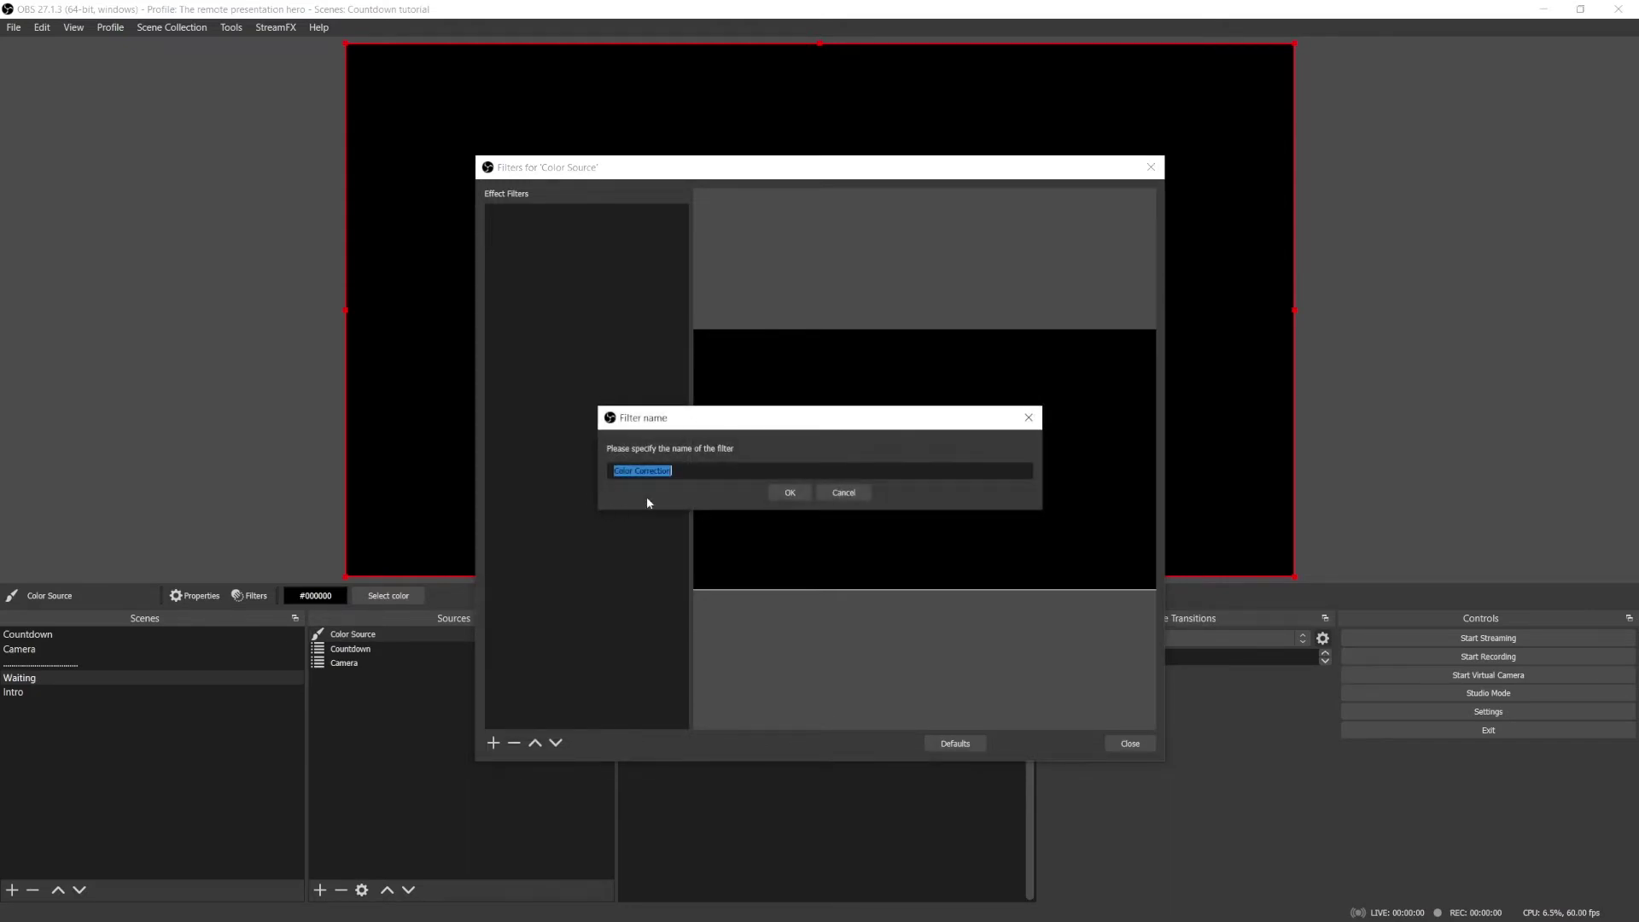
pyautogui.click(781, 494)
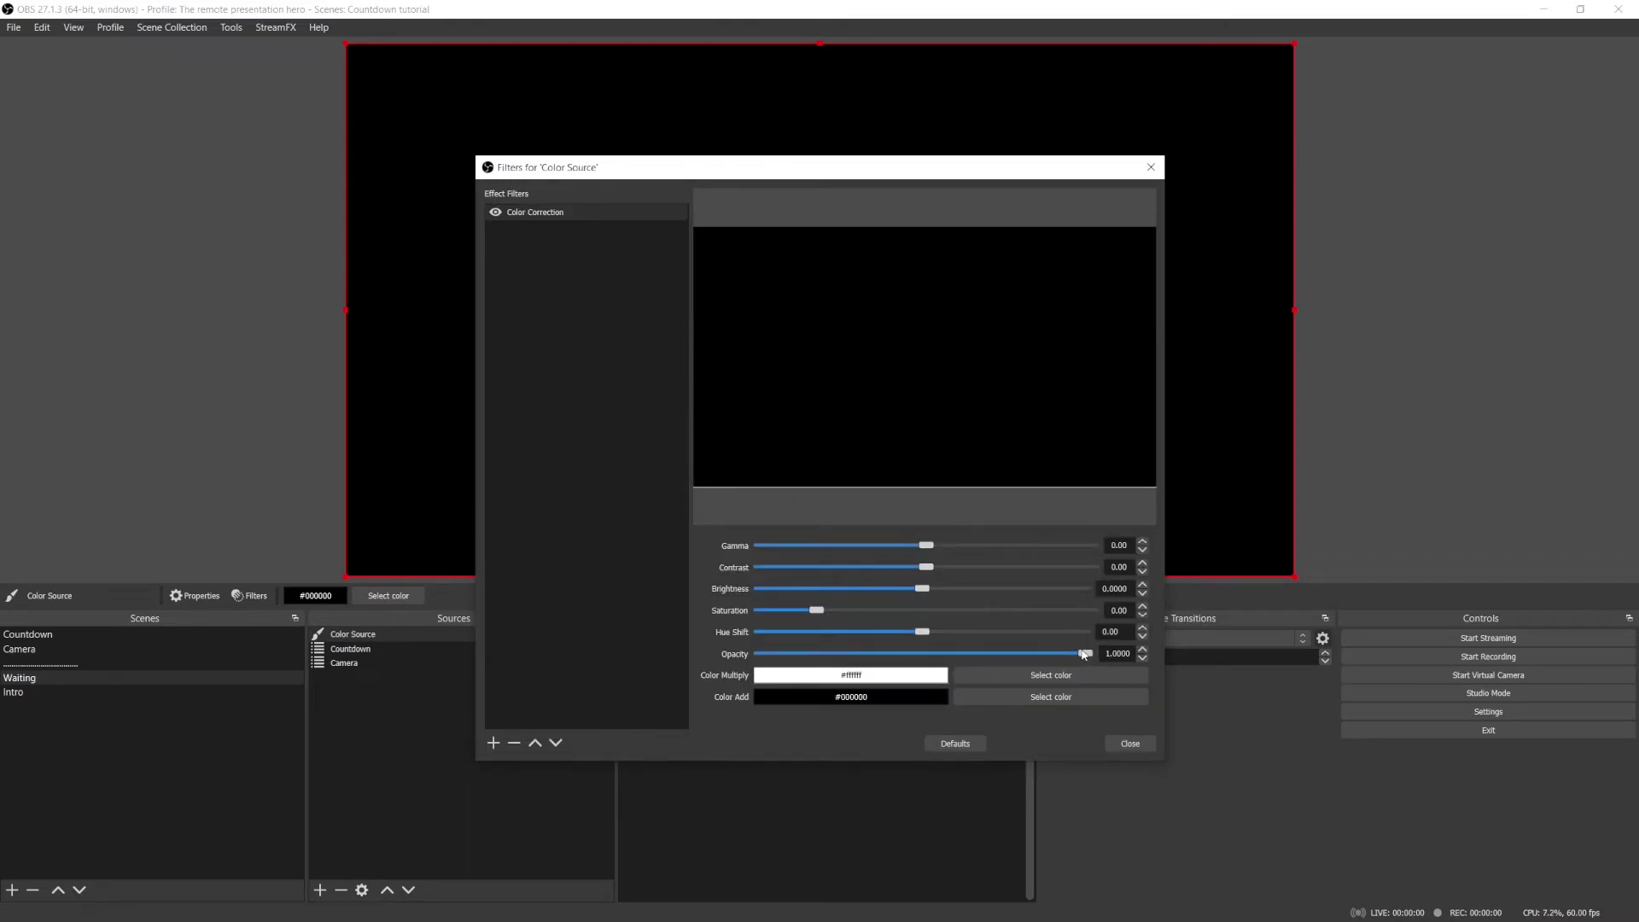
pyautogui.moveTo(1083, 655); pyautogui.dragTo(1056, 655)
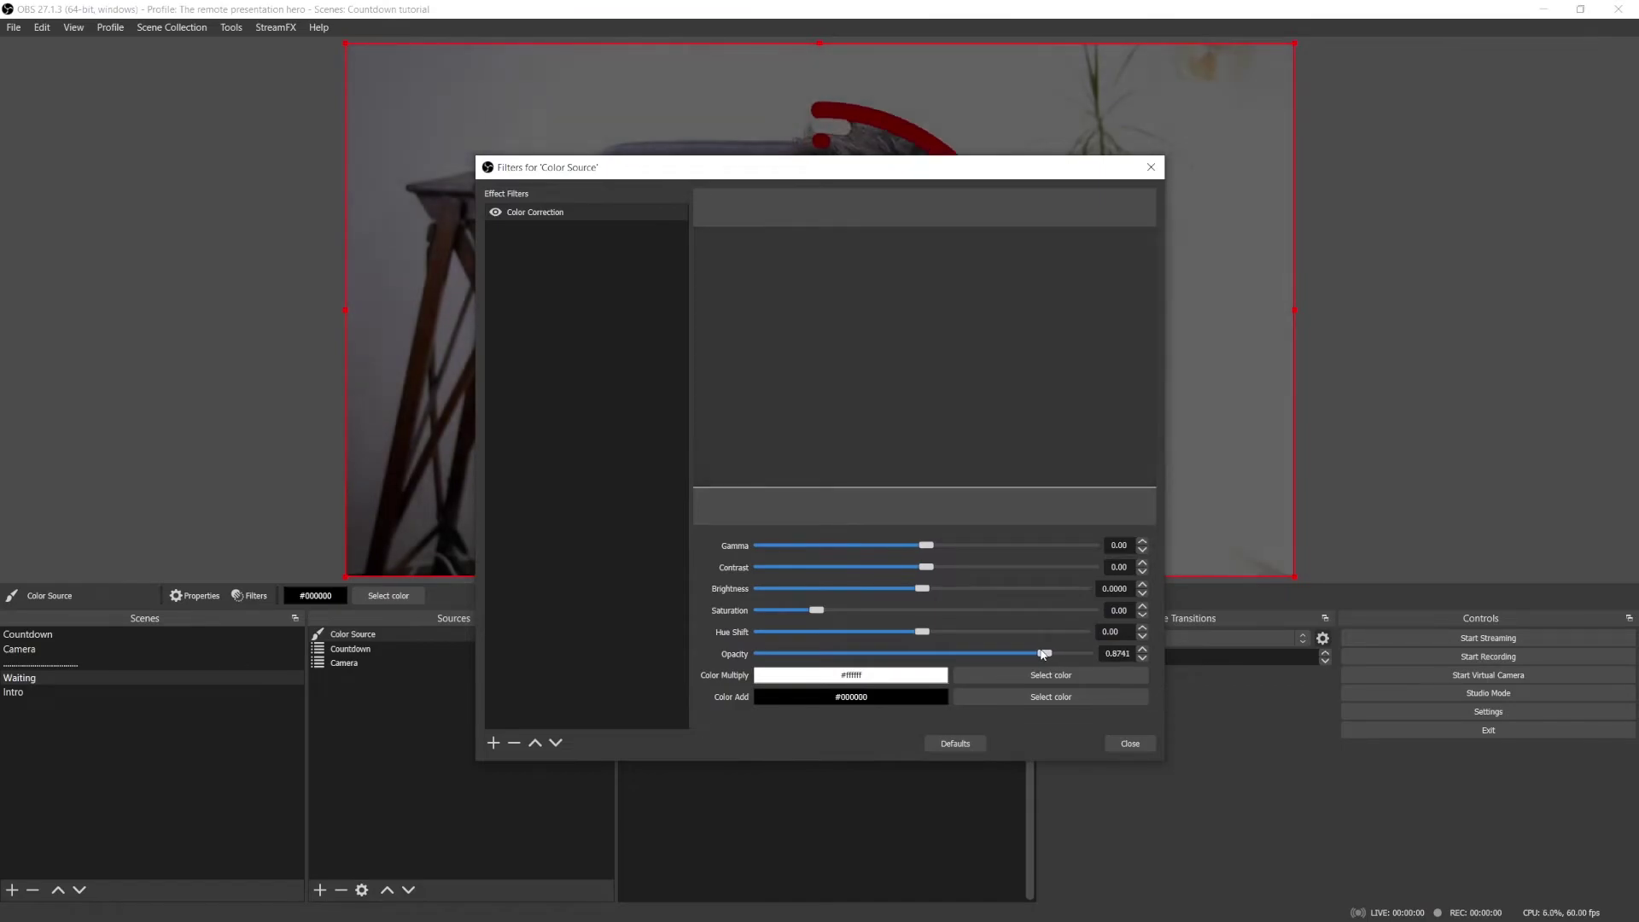
pyautogui.click(1130, 743)
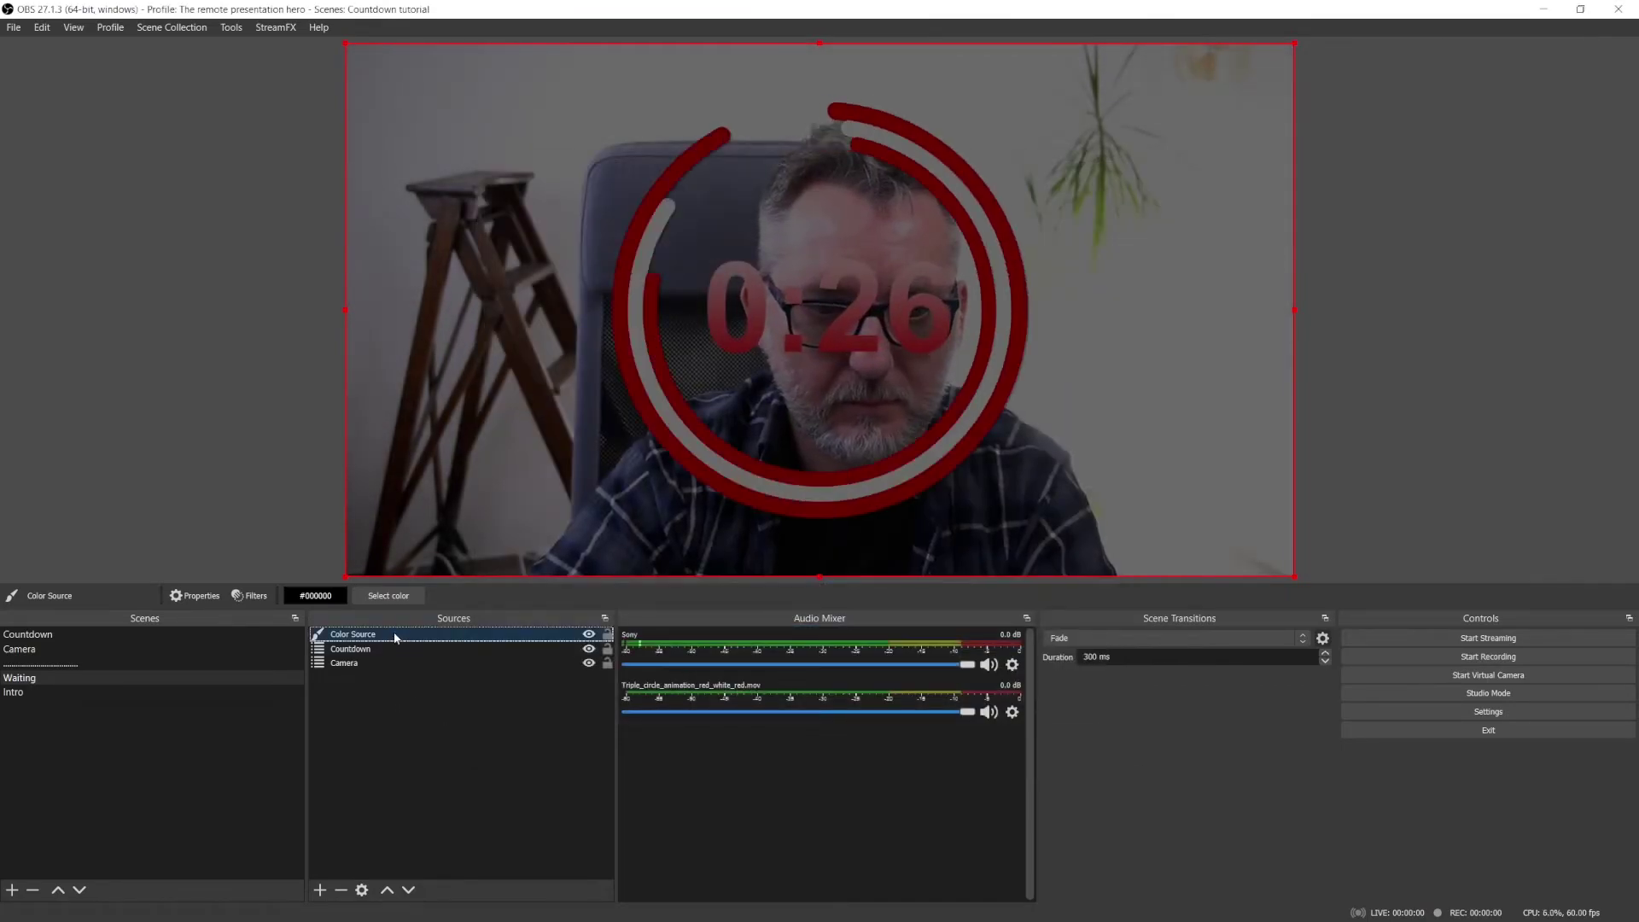
pyautogui.moveTo(389, 634); pyautogui.dragTo(389, 647)
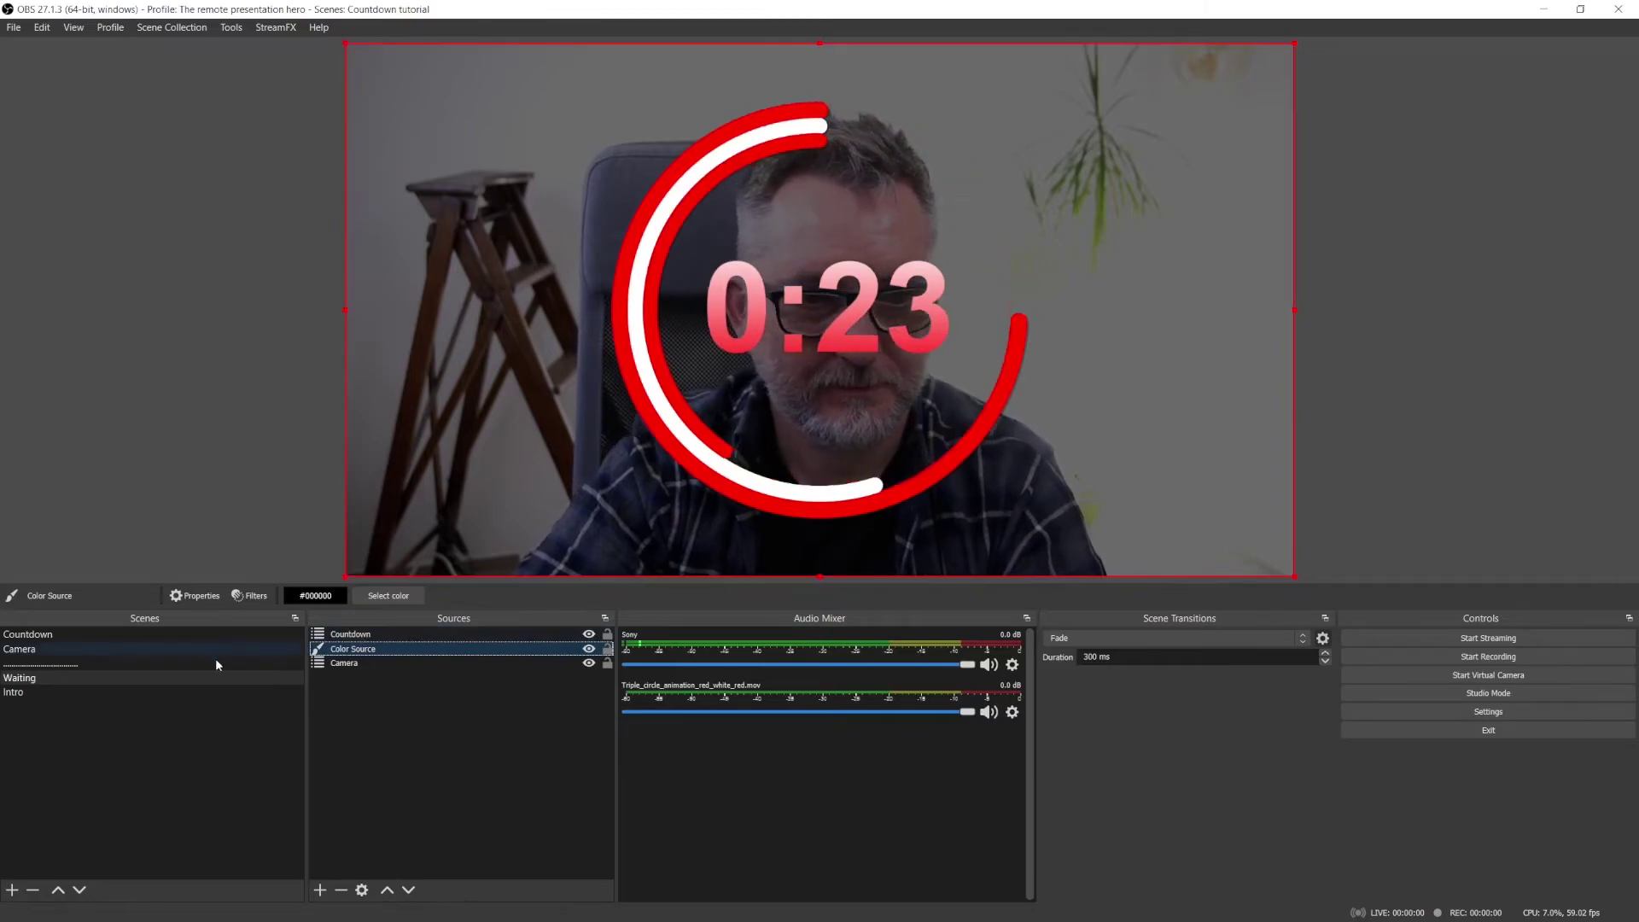
pyautogui.click(26, 691)
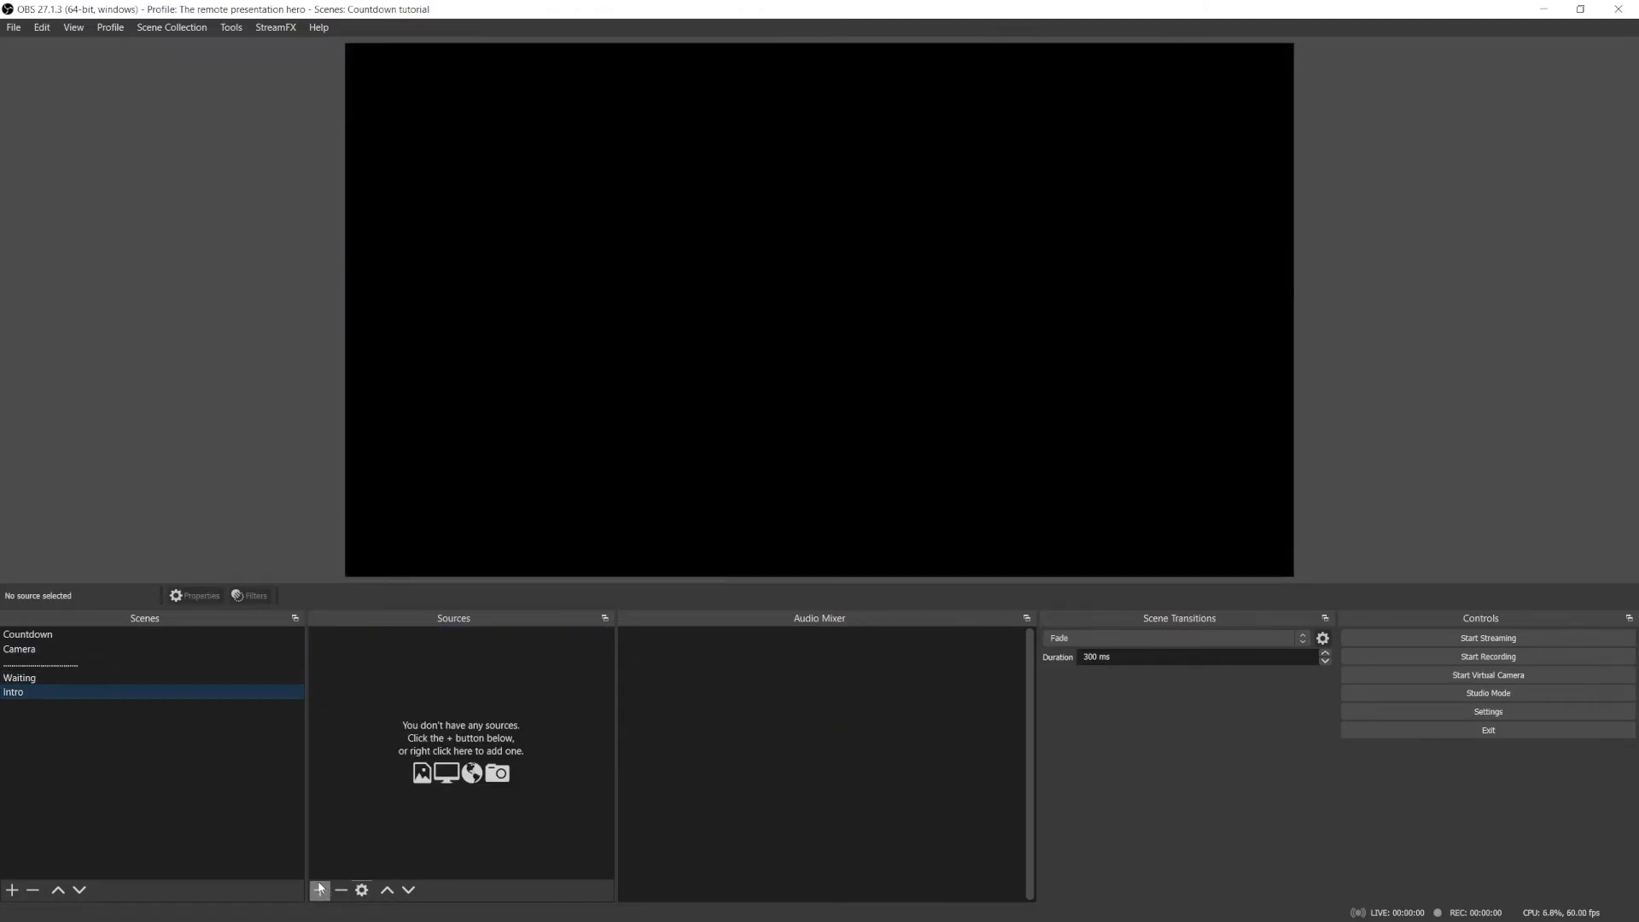
# Add the Camera scene to Intro plus a 'Welcome text' source reading WELCOME
pyautogui.click(319, 889)
pyautogui.click(350, 719)
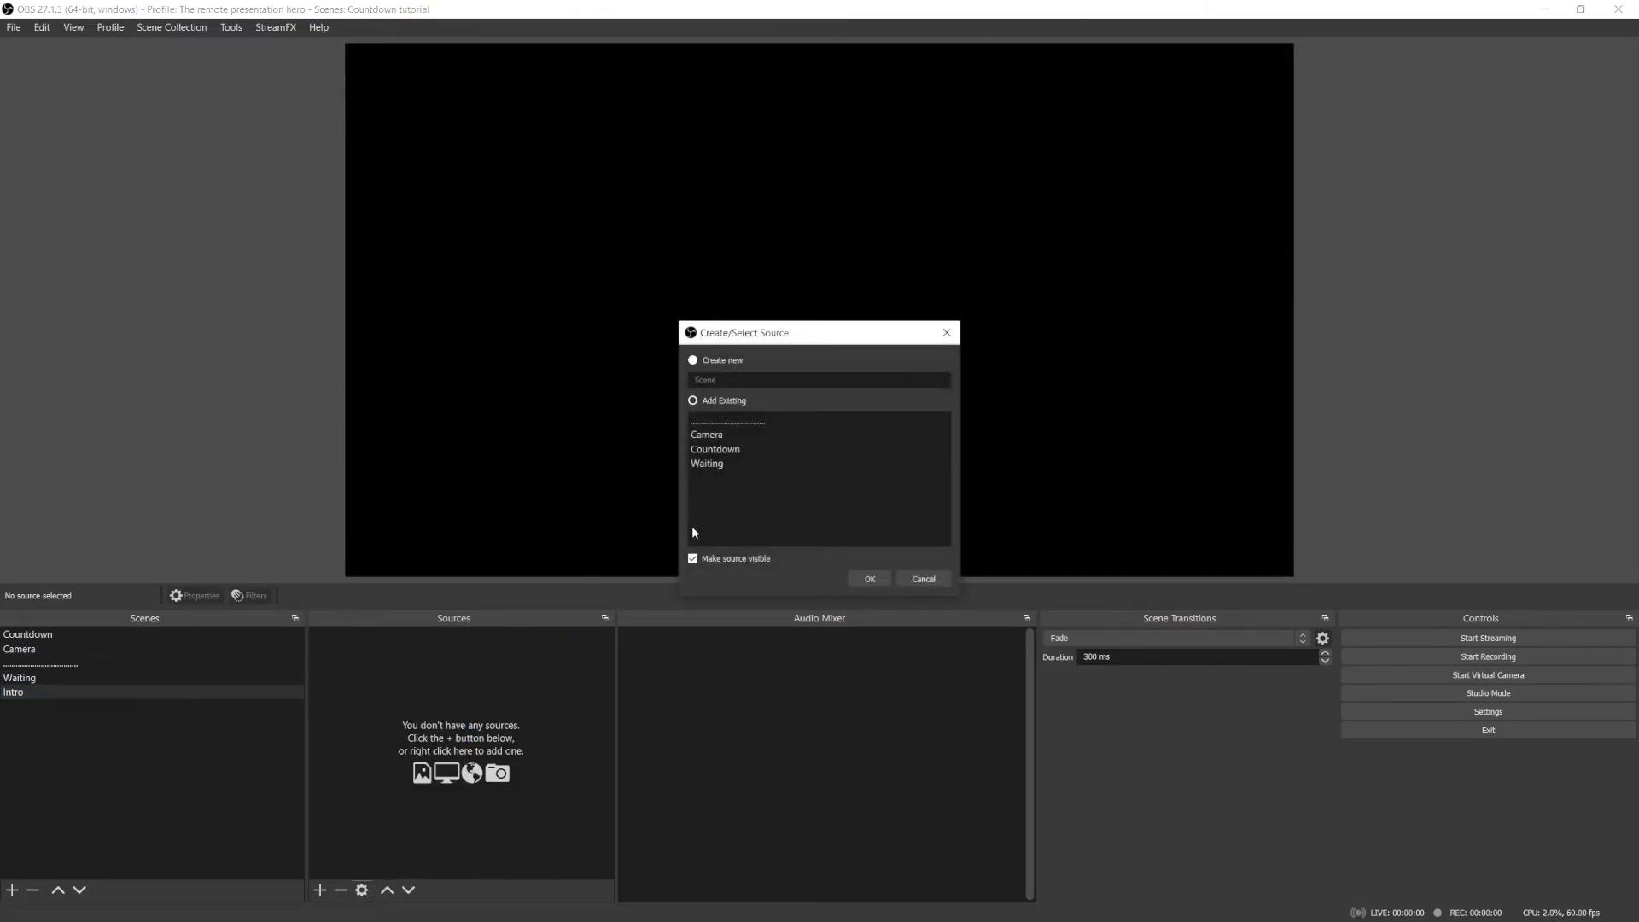
pyautogui.click(869, 578)
pyautogui.click(319, 889)
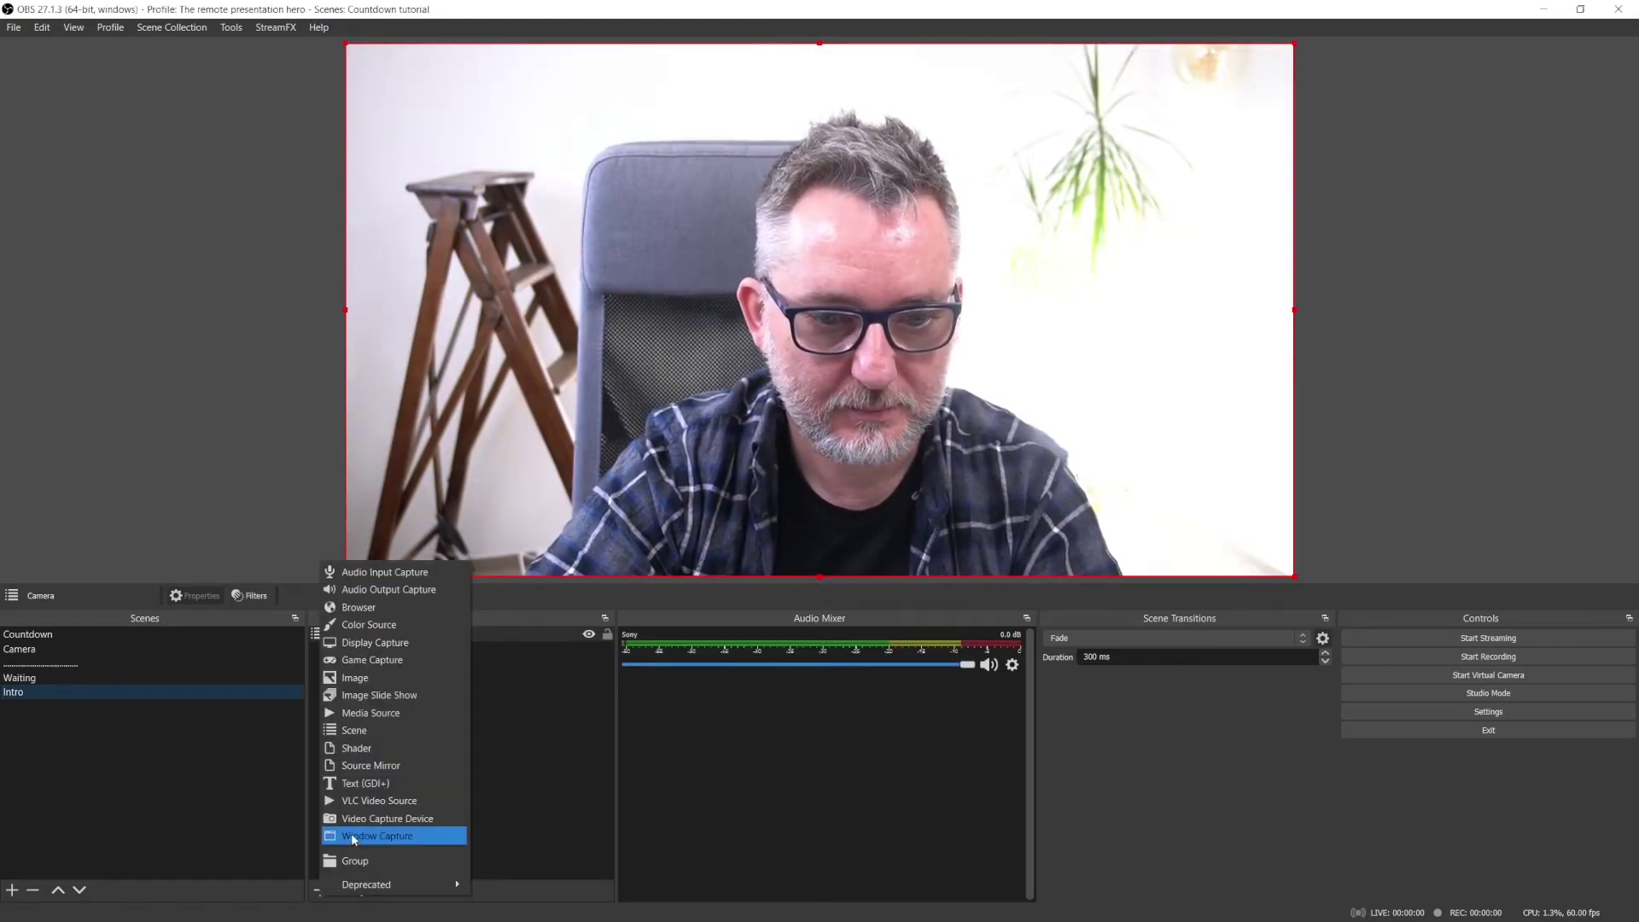
pyautogui.click(466, 789)
pyautogui.write('Welcome text')
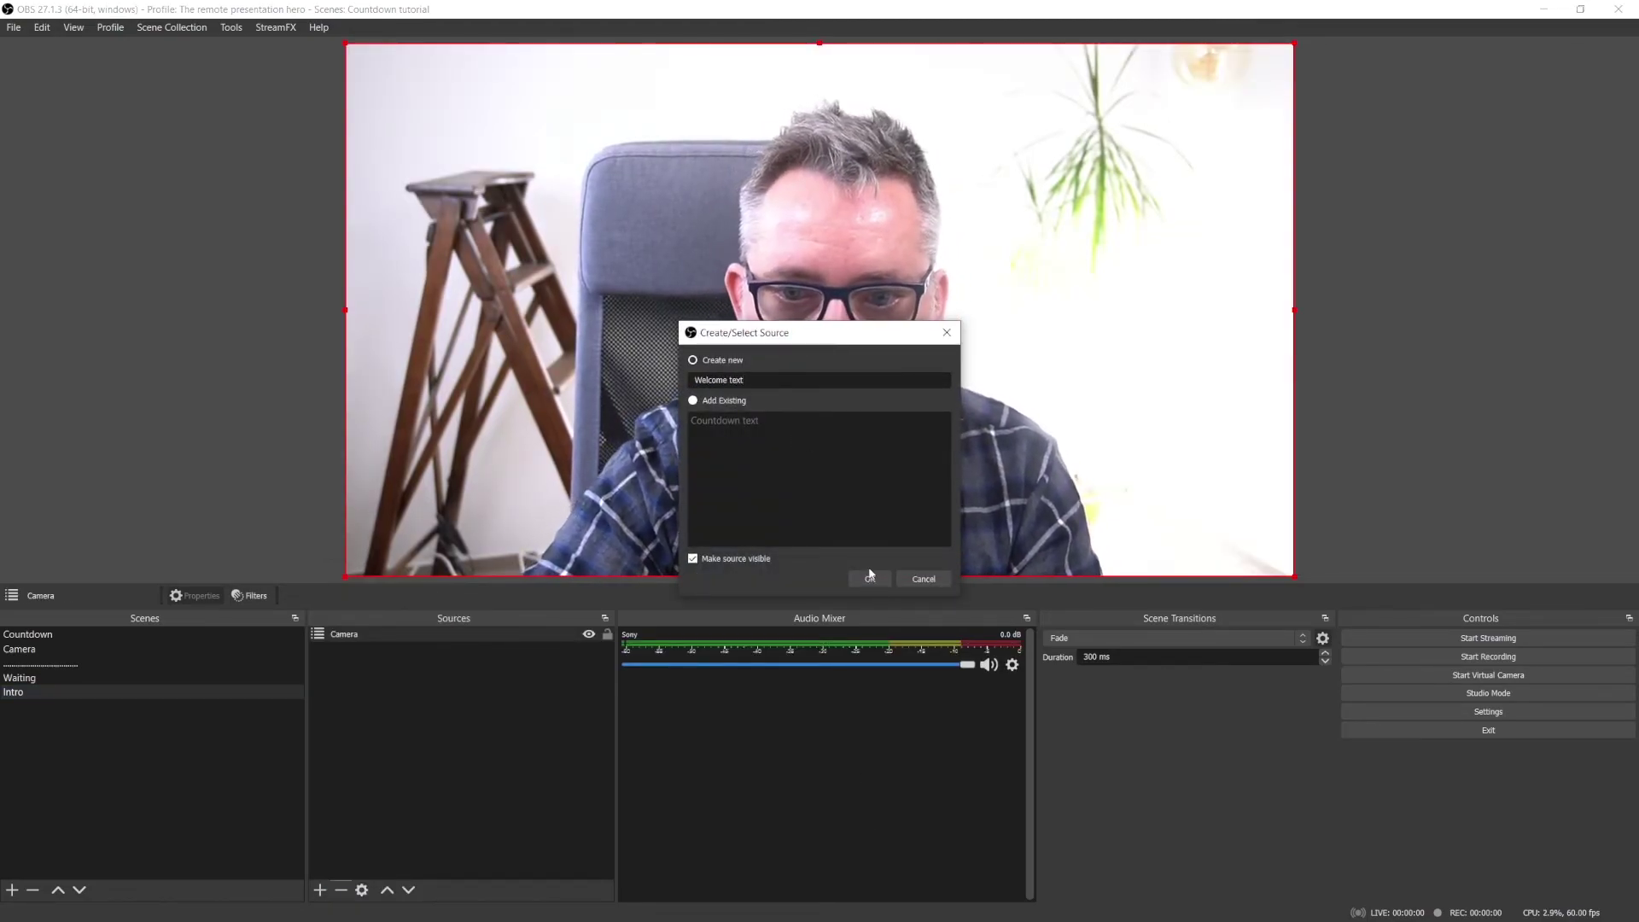
pyautogui.press('Return')
pyautogui.click(761, 602)
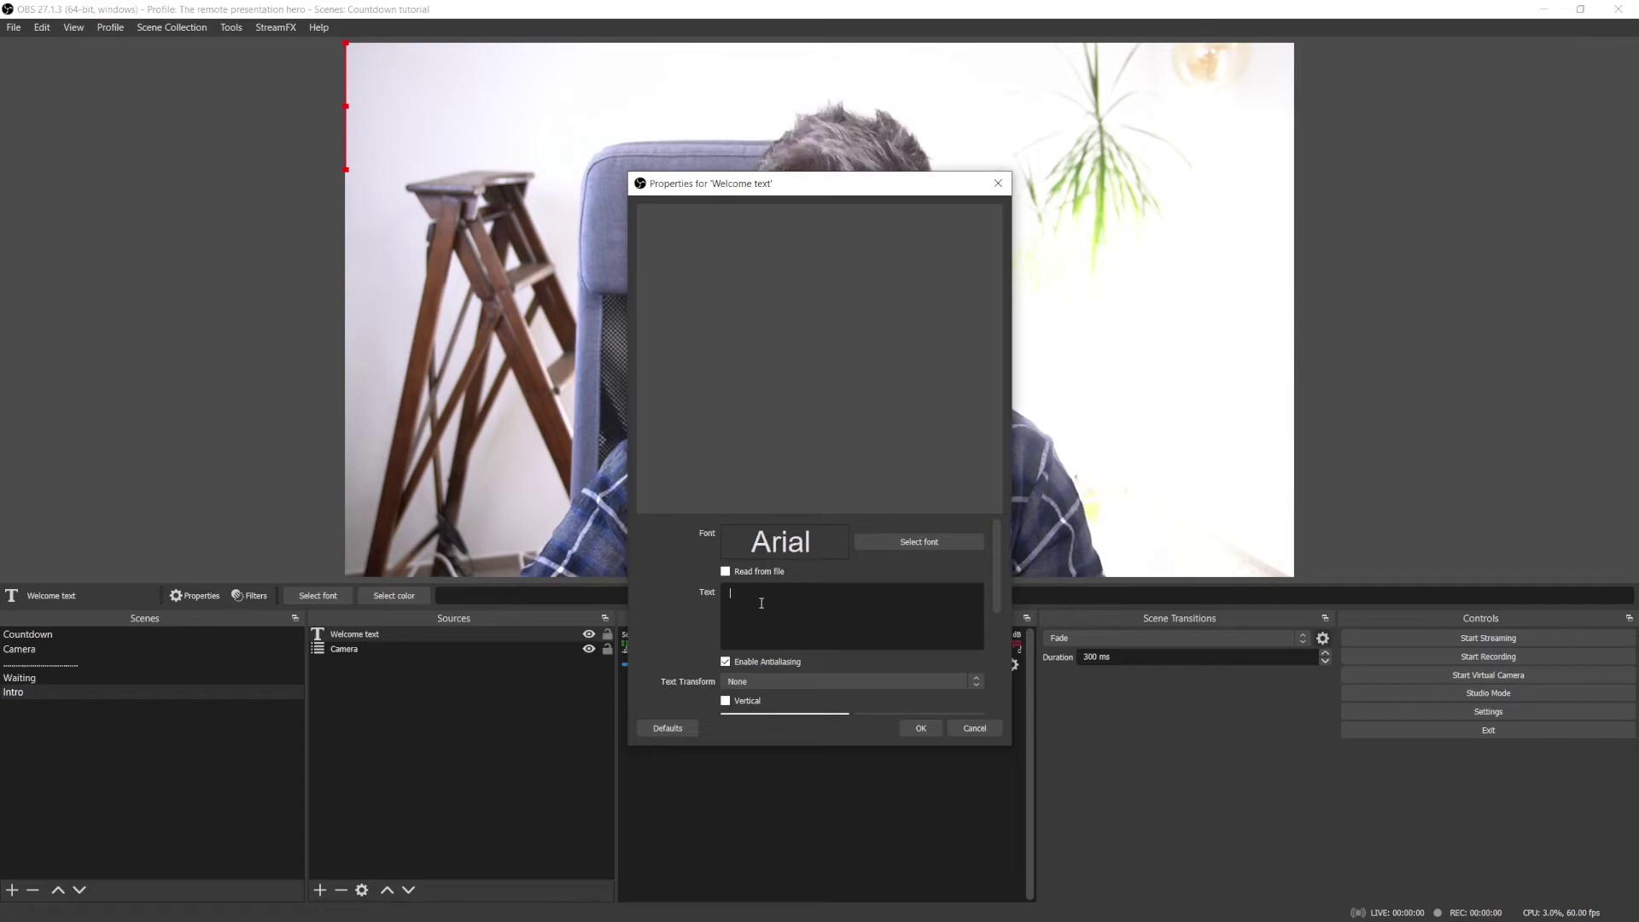
pyautogui.write('WELCOME')
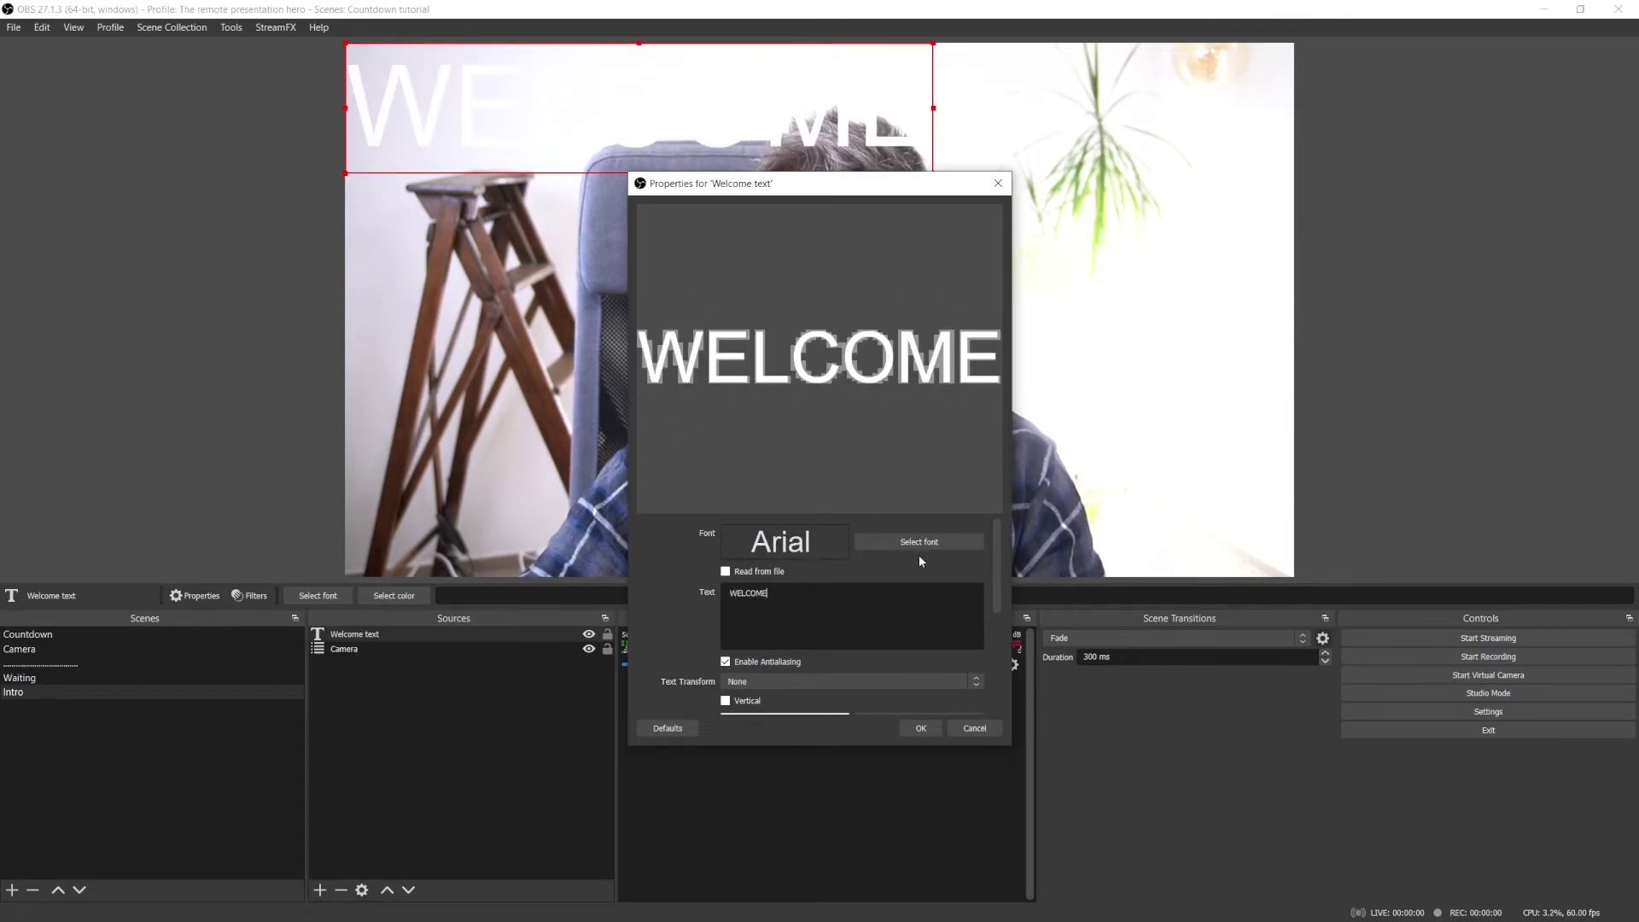
# Style the WELCOME text in Arial Black, black on a yellow background
pyautogui.click(918, 544)
pyautogui.click(928, 596)
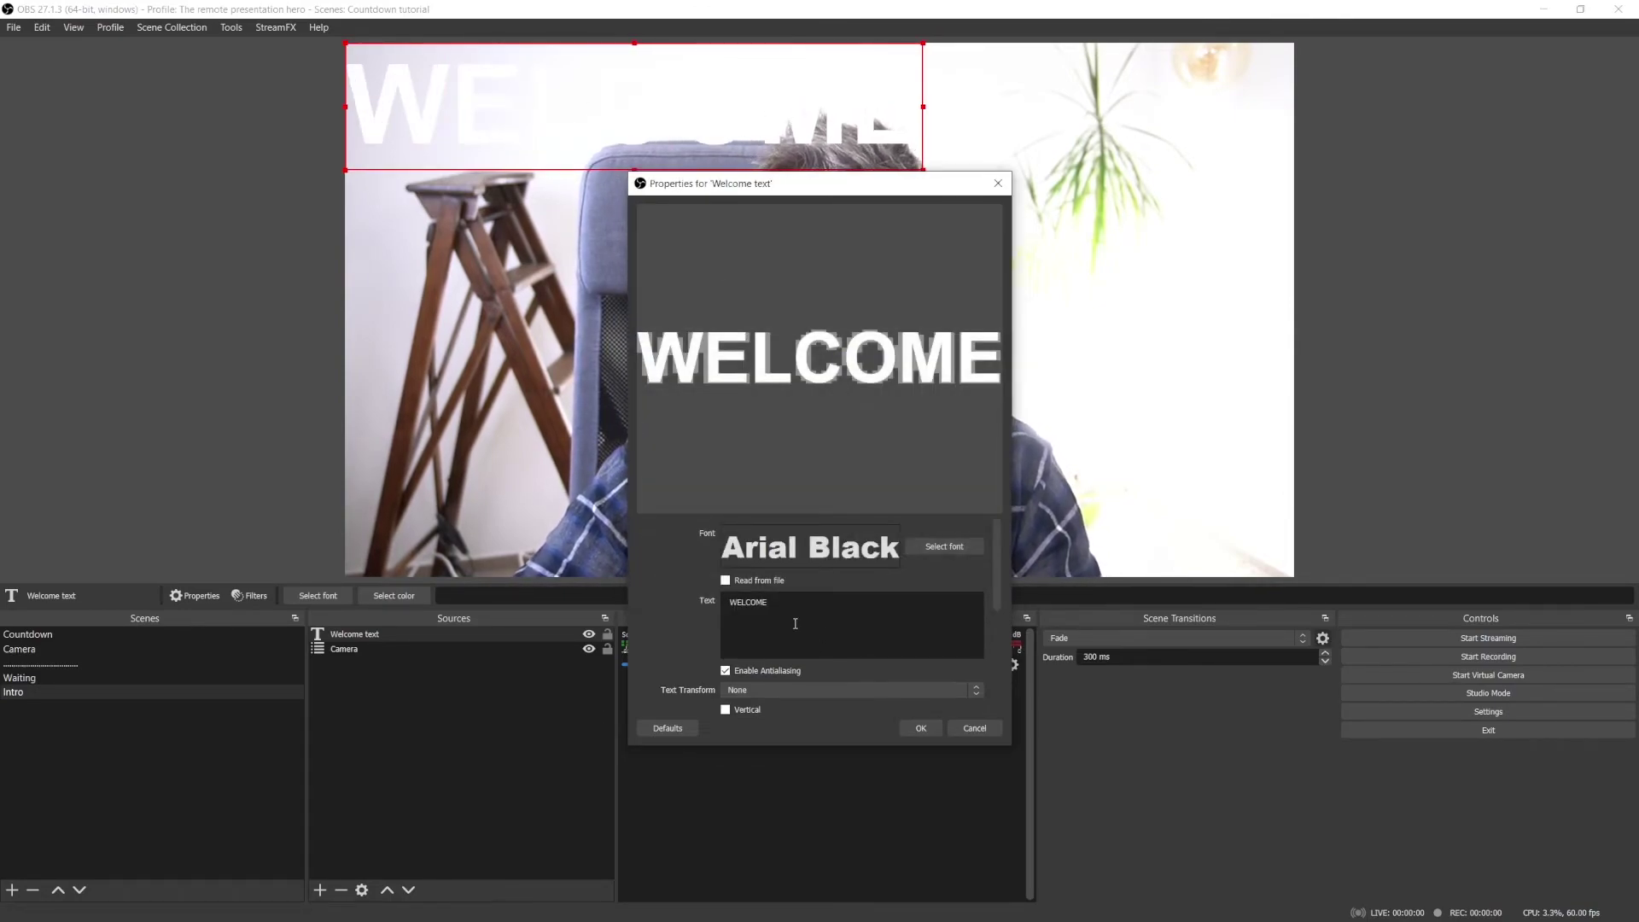
pyautogui.scroll(-3, 865, 673)
pyautogui.click(919, 633)
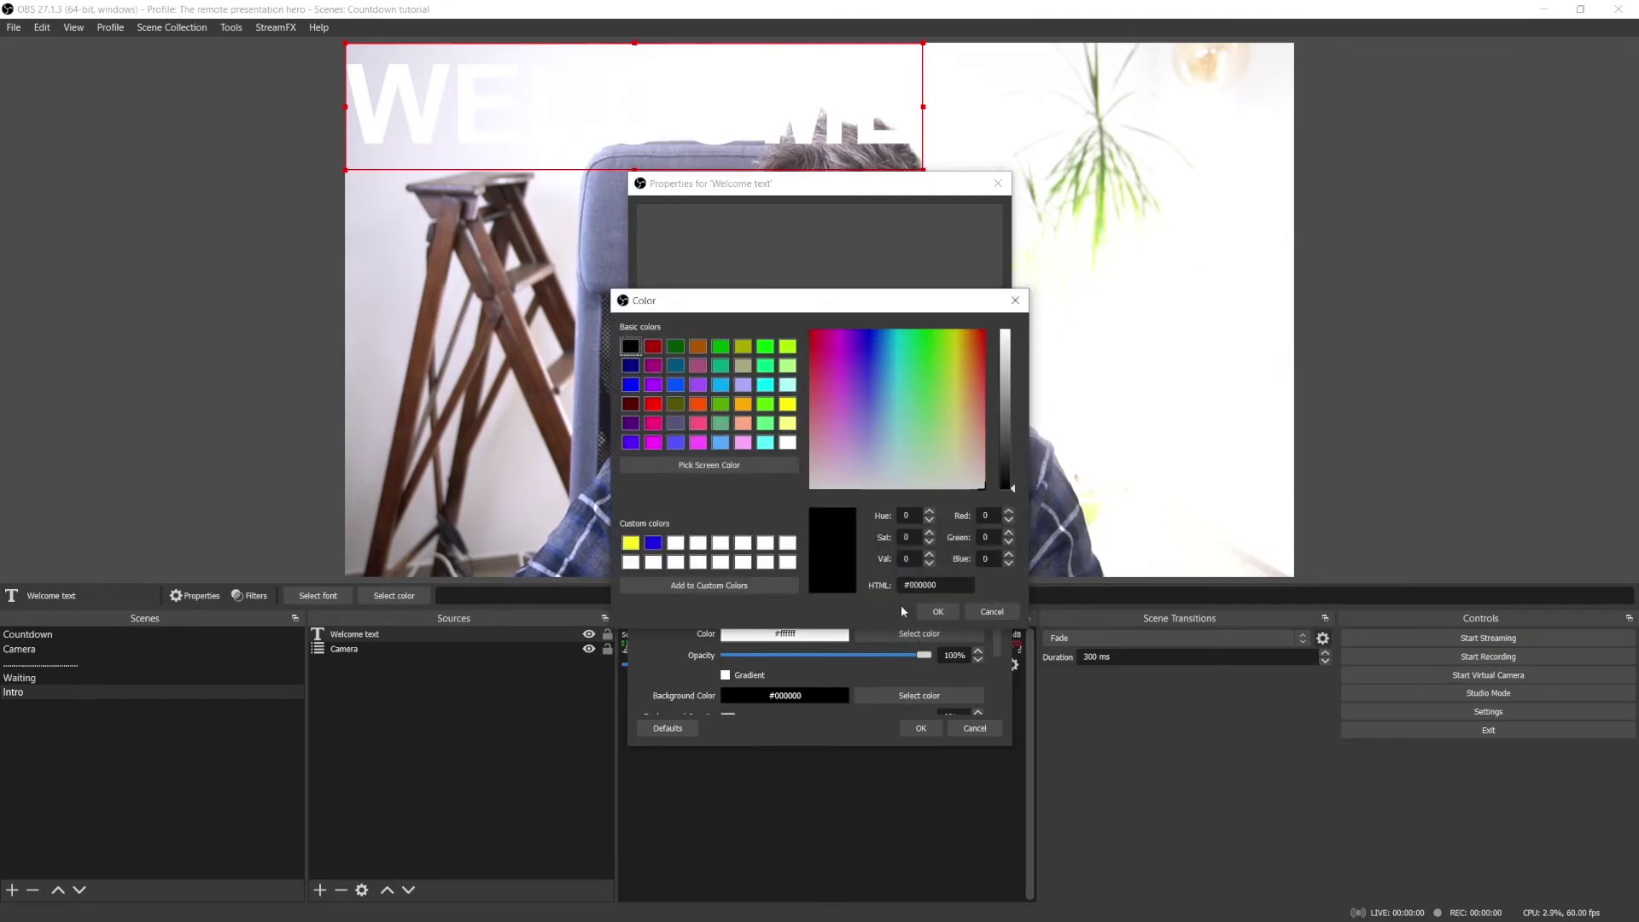
pyautogui.click(936, 611)
pyautogui.click(912, 696)
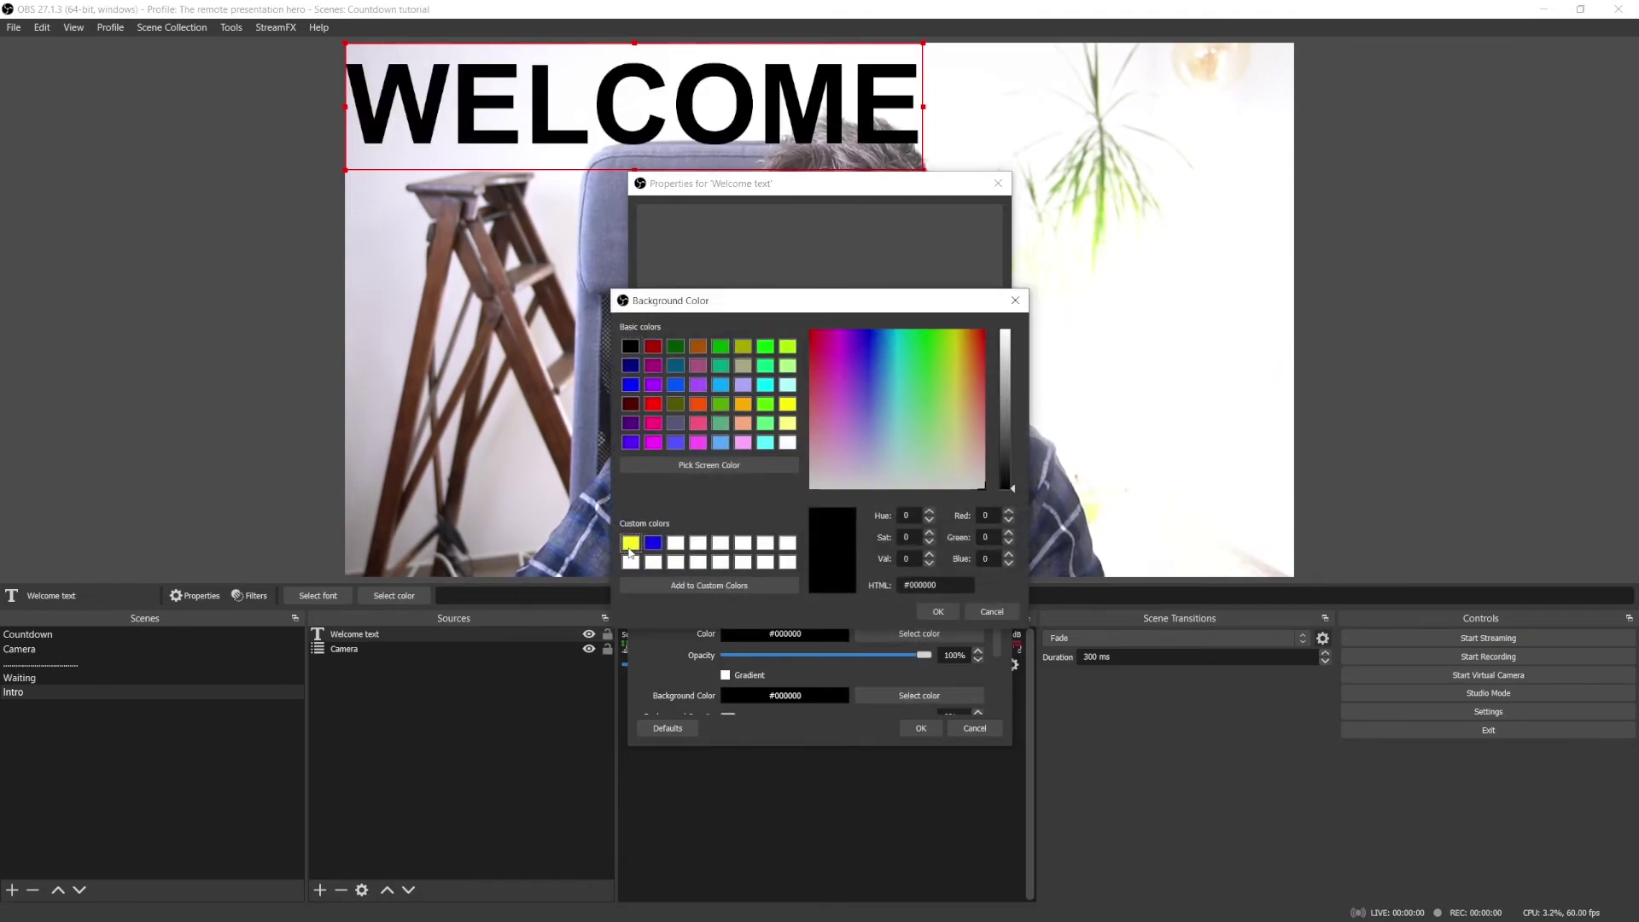
pyautogui.click(937, 611)
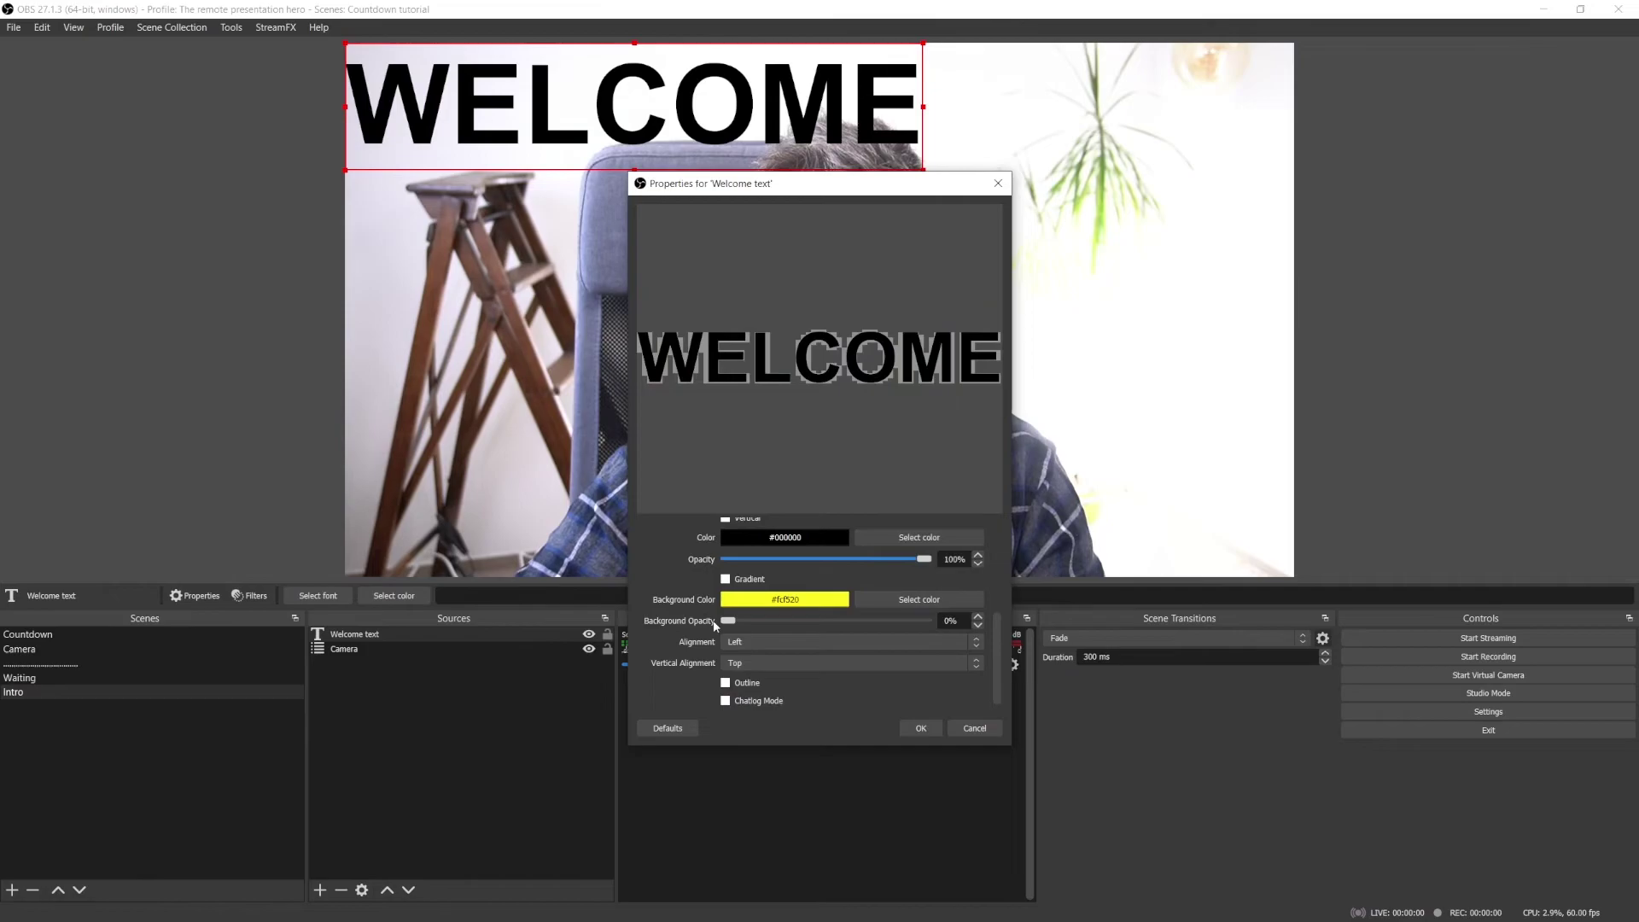
pyautogui.moveTo(727, 620); pyautogui.dragTo(924, 620)
pyautogui.scroll(3, 841, 557)
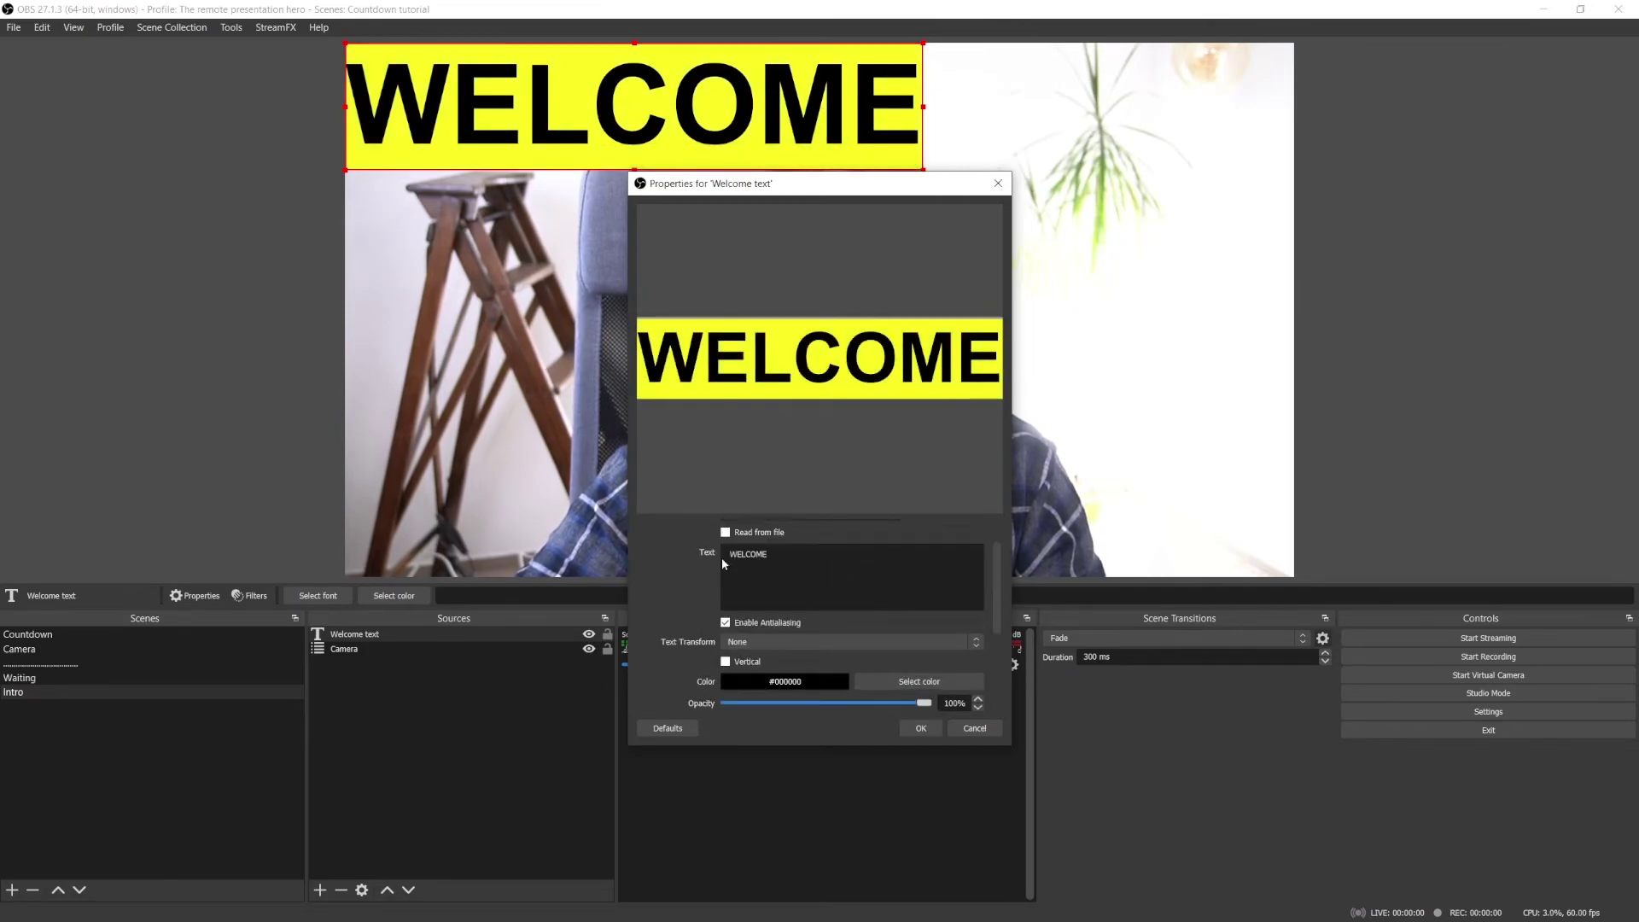
pyautogui.click(720, 556)
pyautogui.click(806, 554)
pyautogui.click(919, 727)
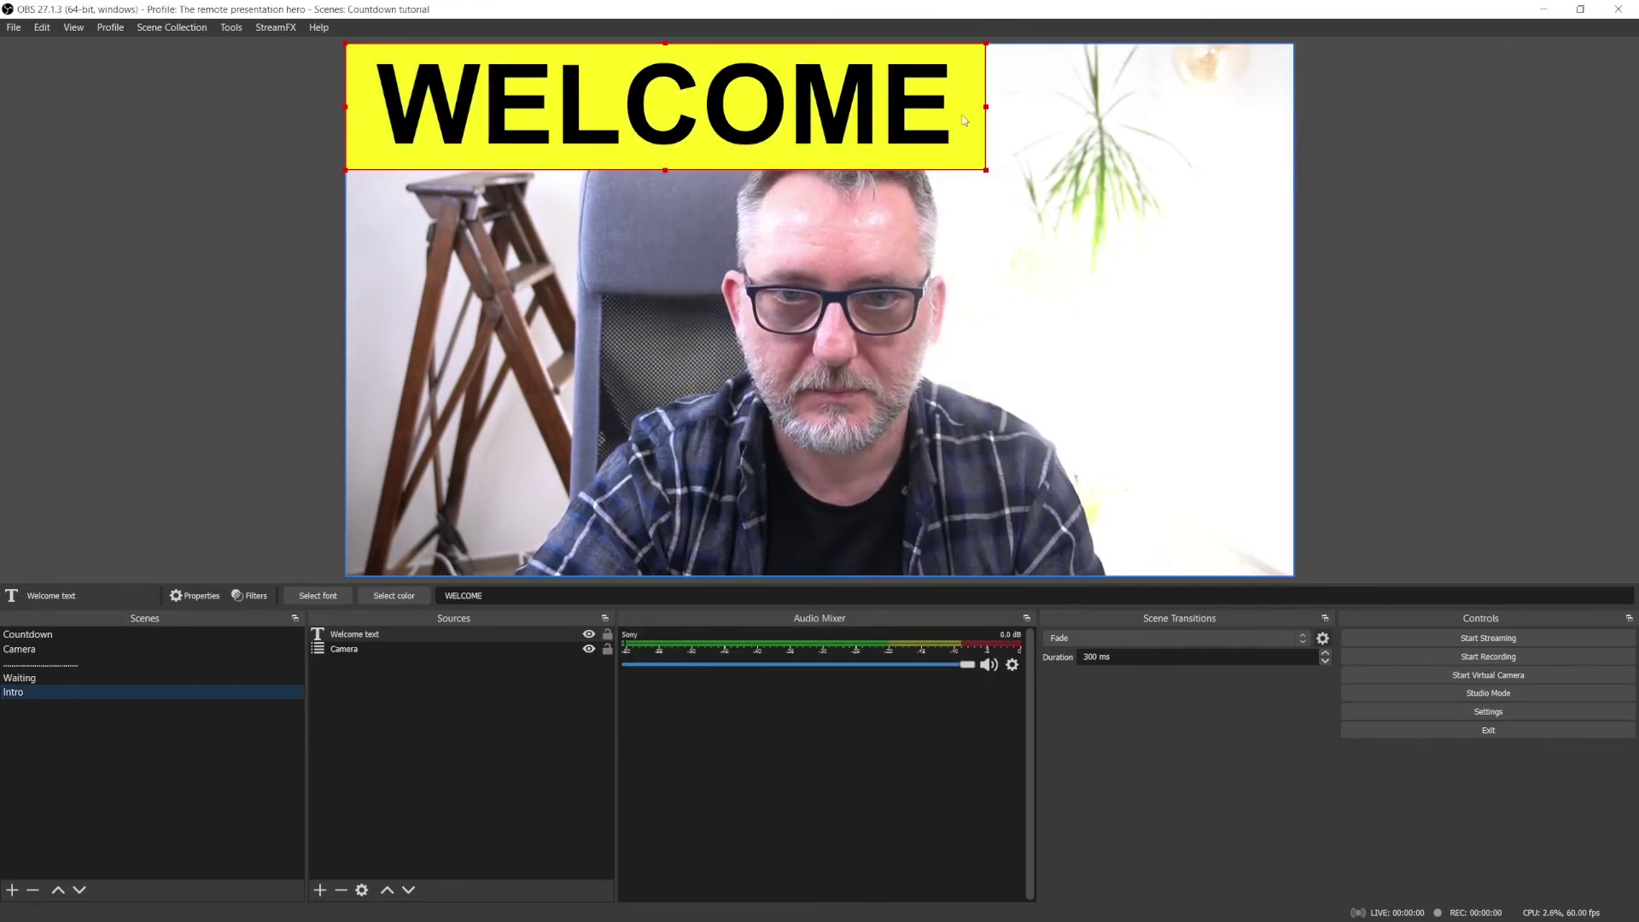
# Shrink the yellow WELCOME banner and move it down to the bottom centre
pyautogui.moveTo(985, 170); pyautogui.dragTo(695, 110)
pyautogui.moveTo(565, 72); pyautogui.dragTo(879, 505)
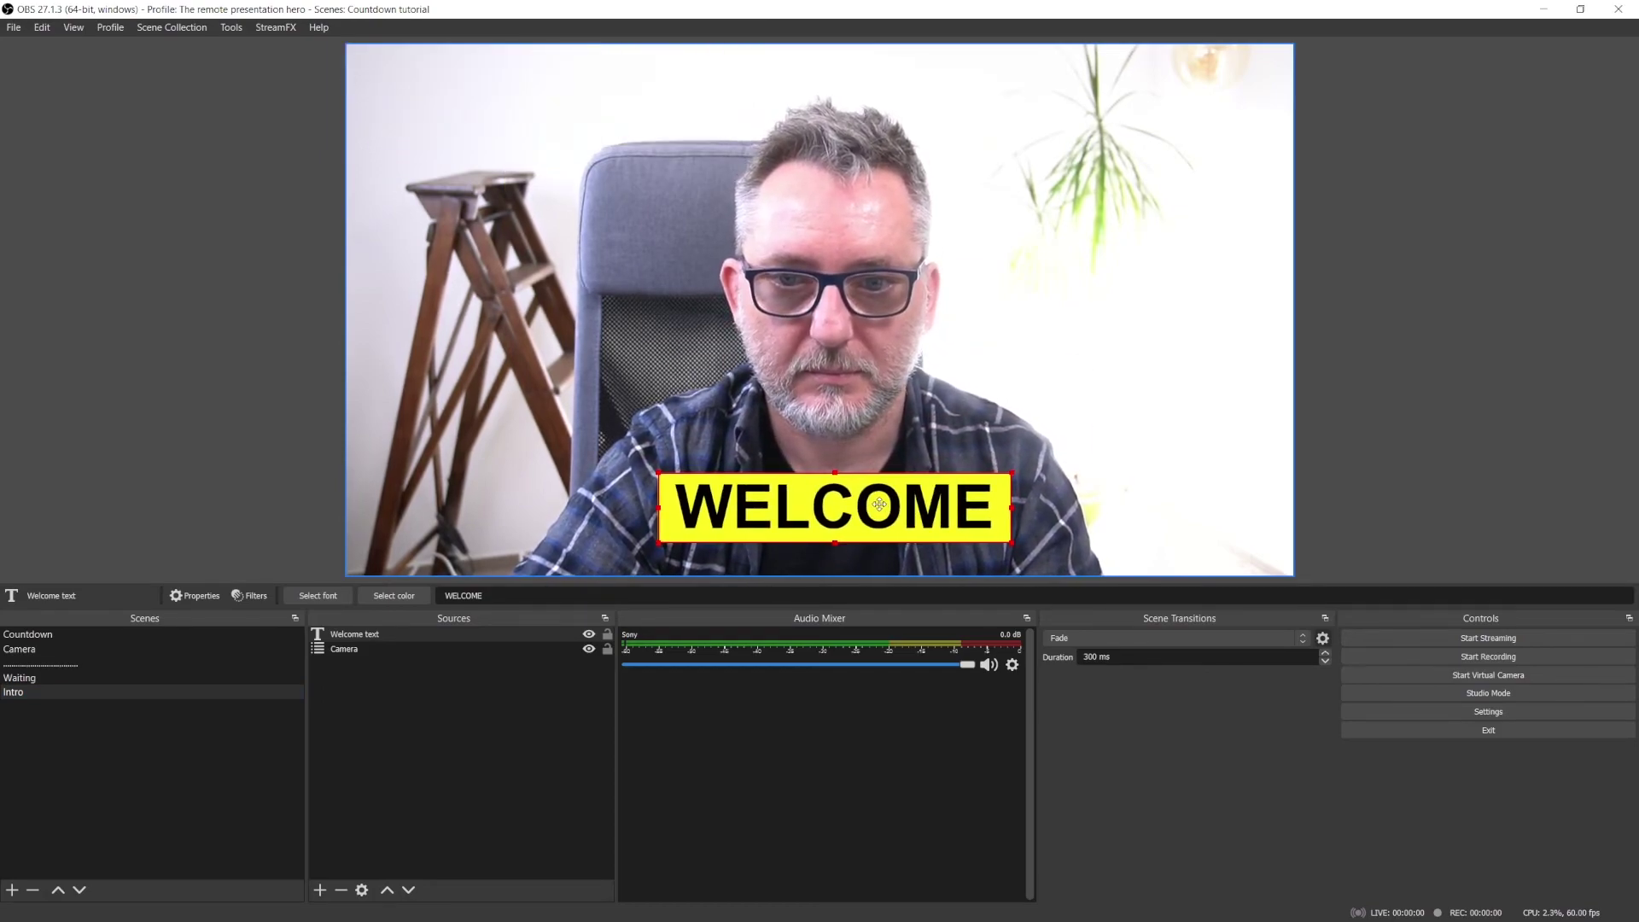
pyautogui.click(58, 676)
# Add a 'Start in' text source reading 'Session starts in', shrunk and centred above the countdown
pyautogui.click(319, 889)
pyautogui.click(425, 771)
pyautogui.write('Start in')
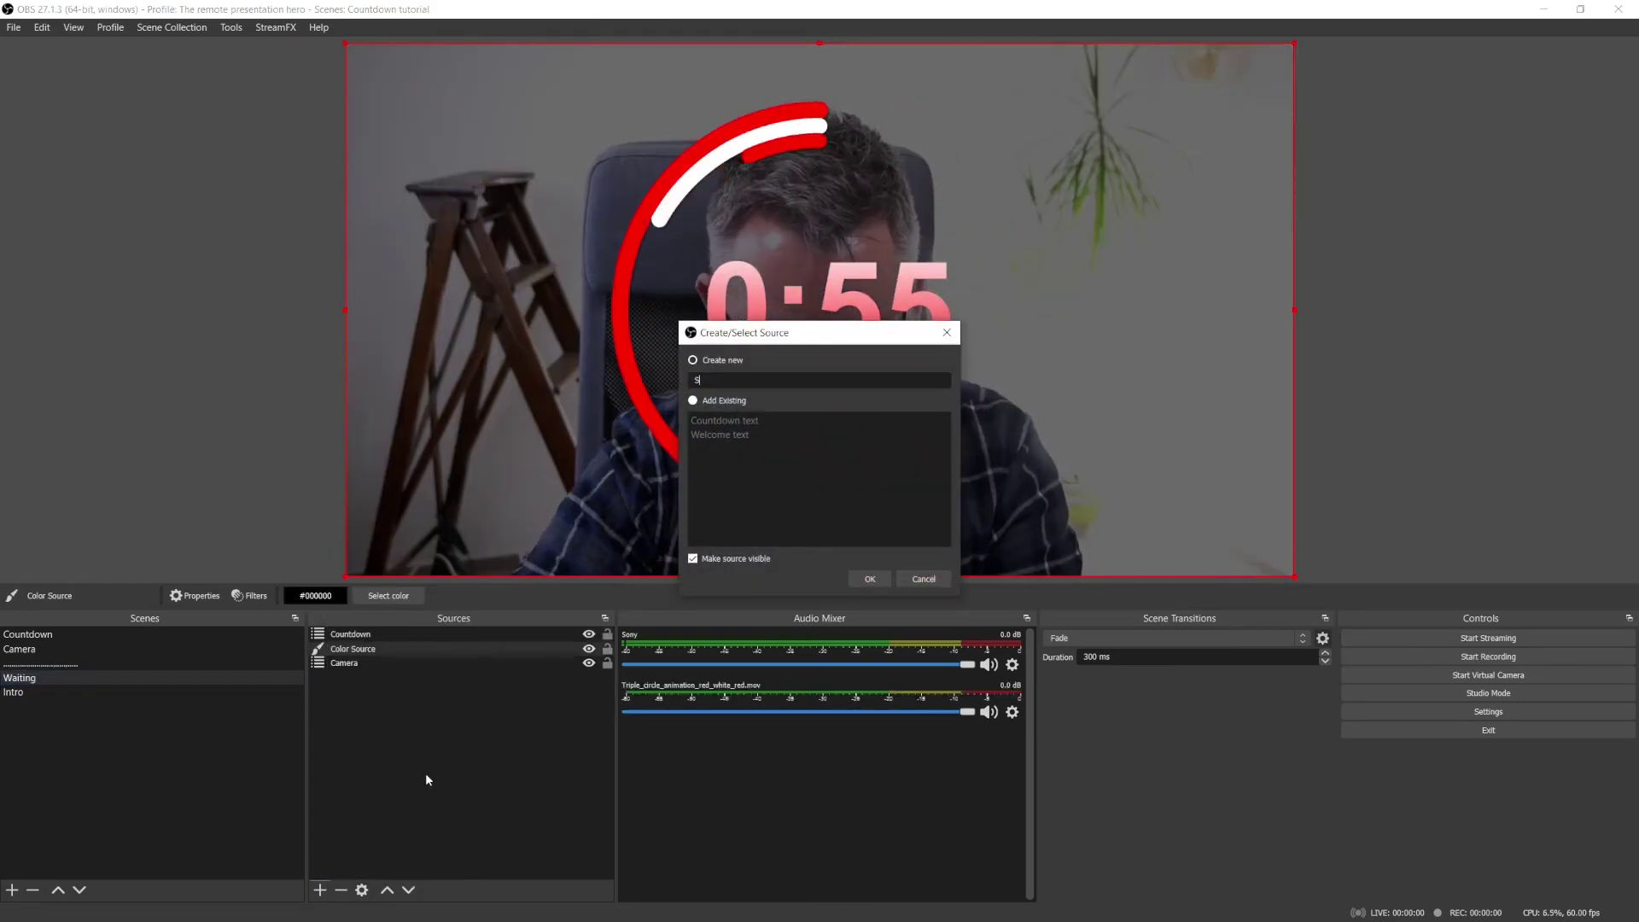
pyautogui.click(864, 581)
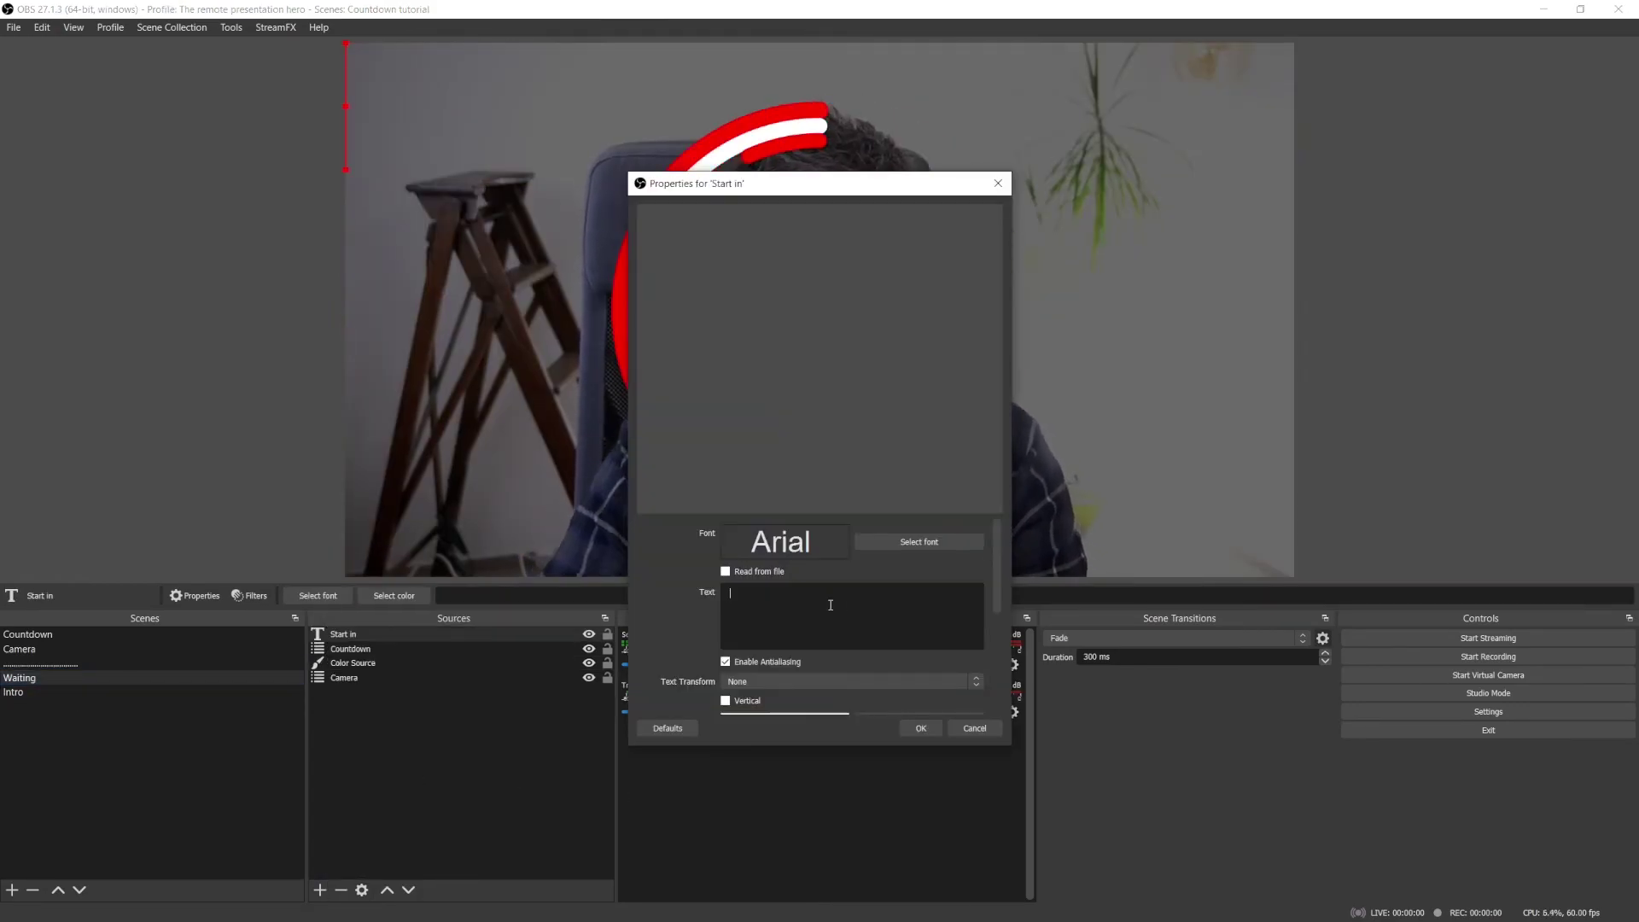
pyautogui.write('Session starts in')
pyautogui.click(920, 727)
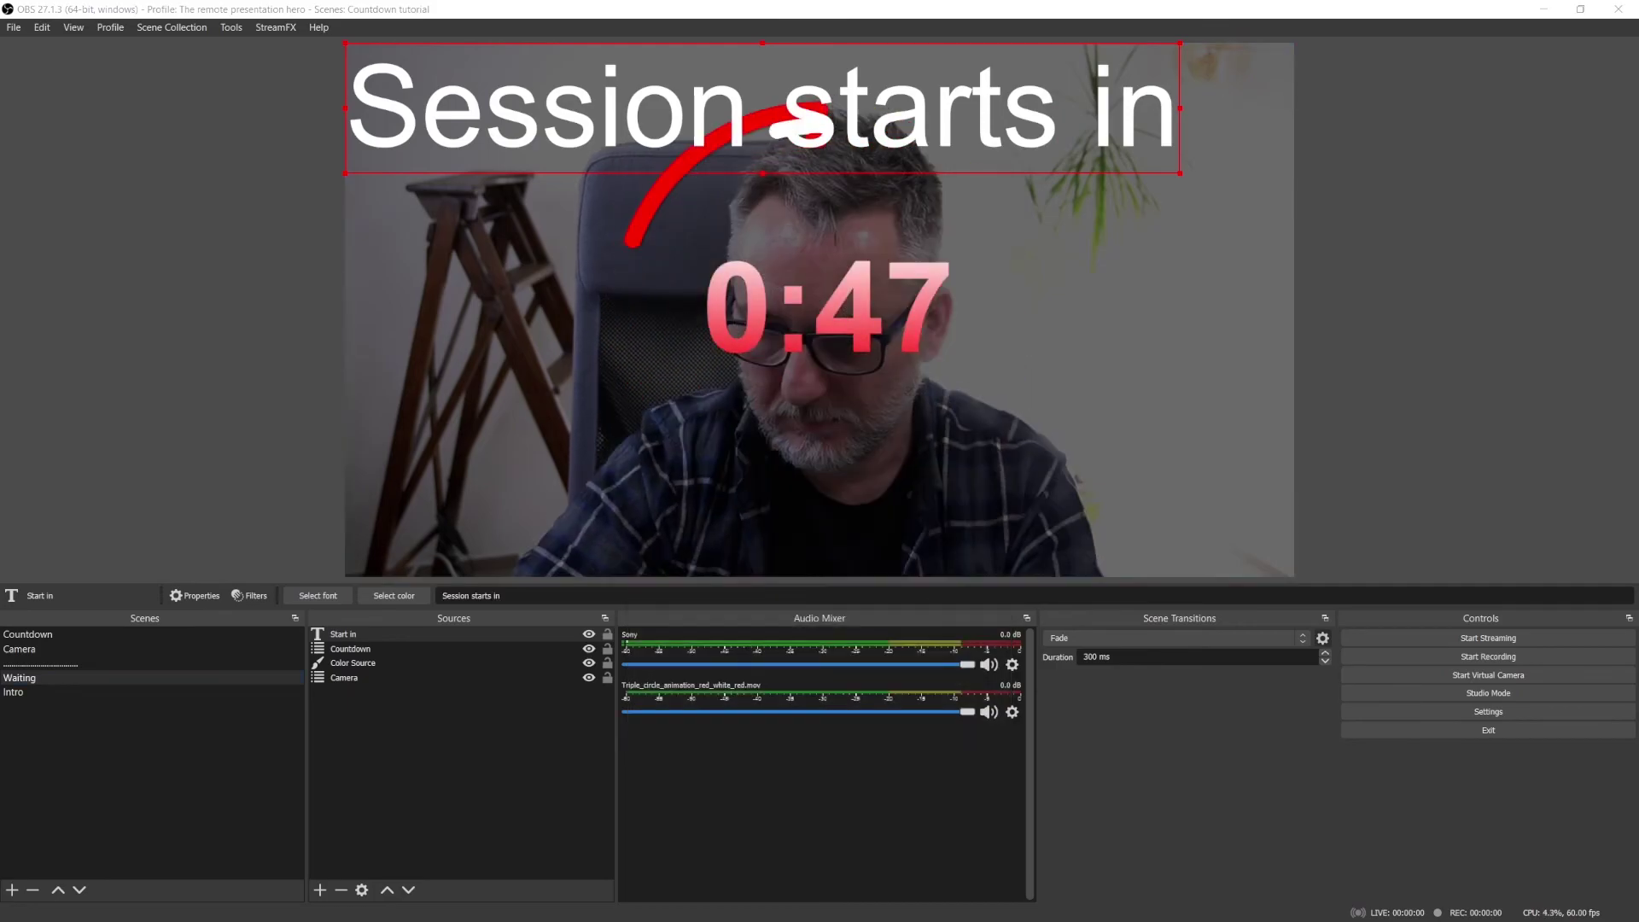
pyautogui.moveTo(657, 95); pyautogui.dragTo(543, 78)
pyautogui.moveTo(516, 62); pyautogui.dragTo(885, 240)
pyautogui.click(1360, 296)
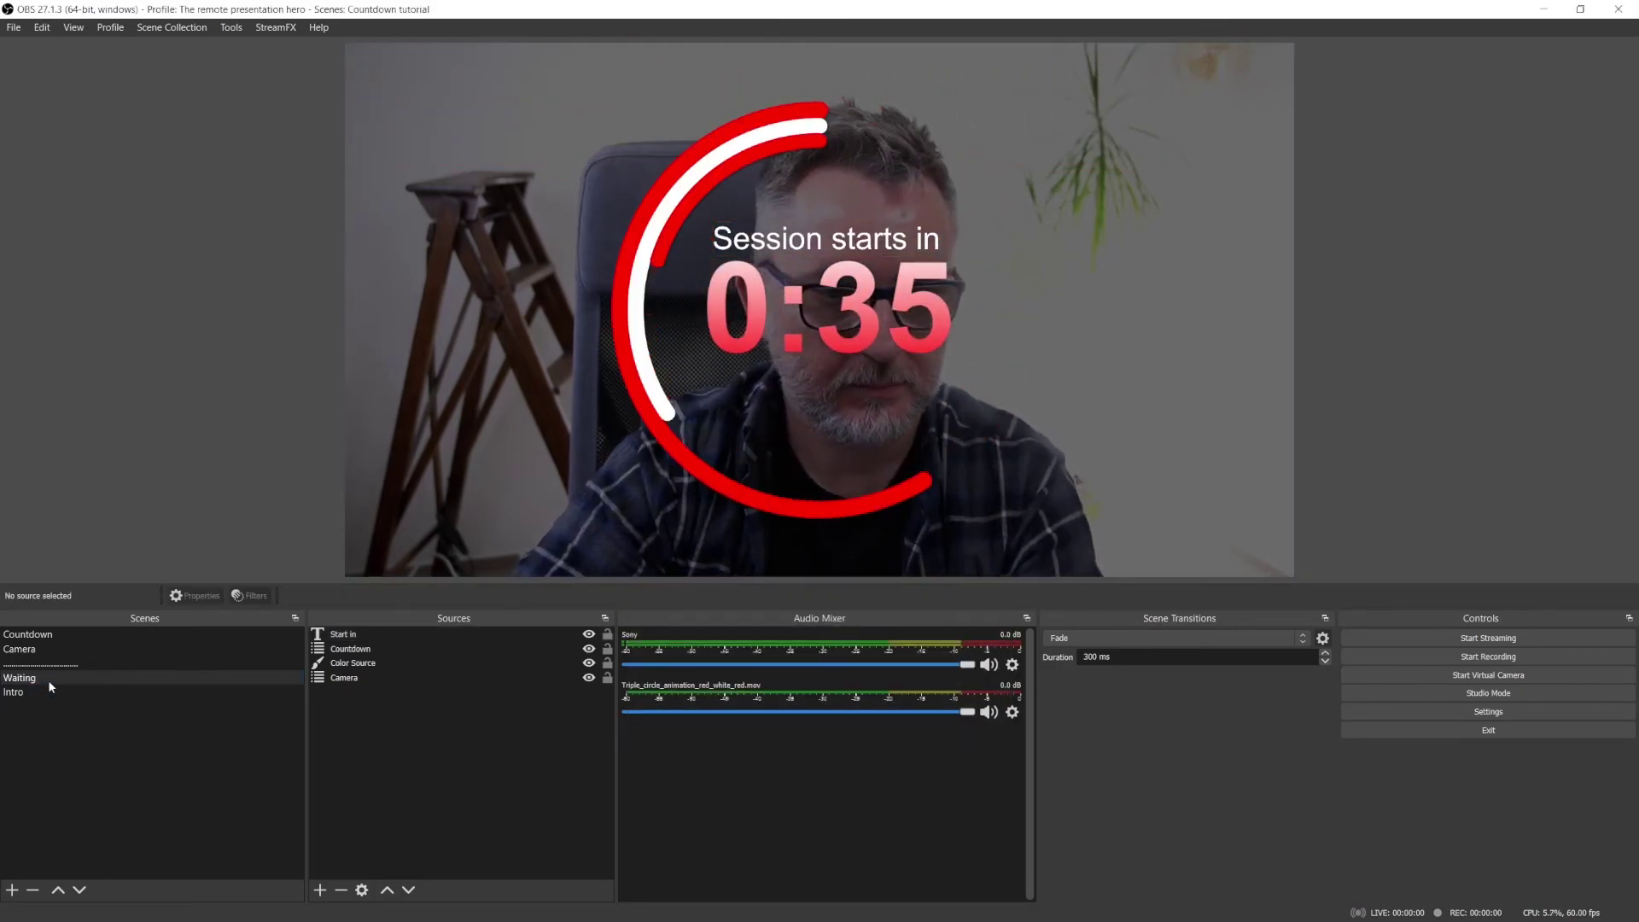
# Open the Tools > Scripts manager to check the countdown timer, then close it
pyautogui.click(231, 28)
pyautogui.click(246, 149)
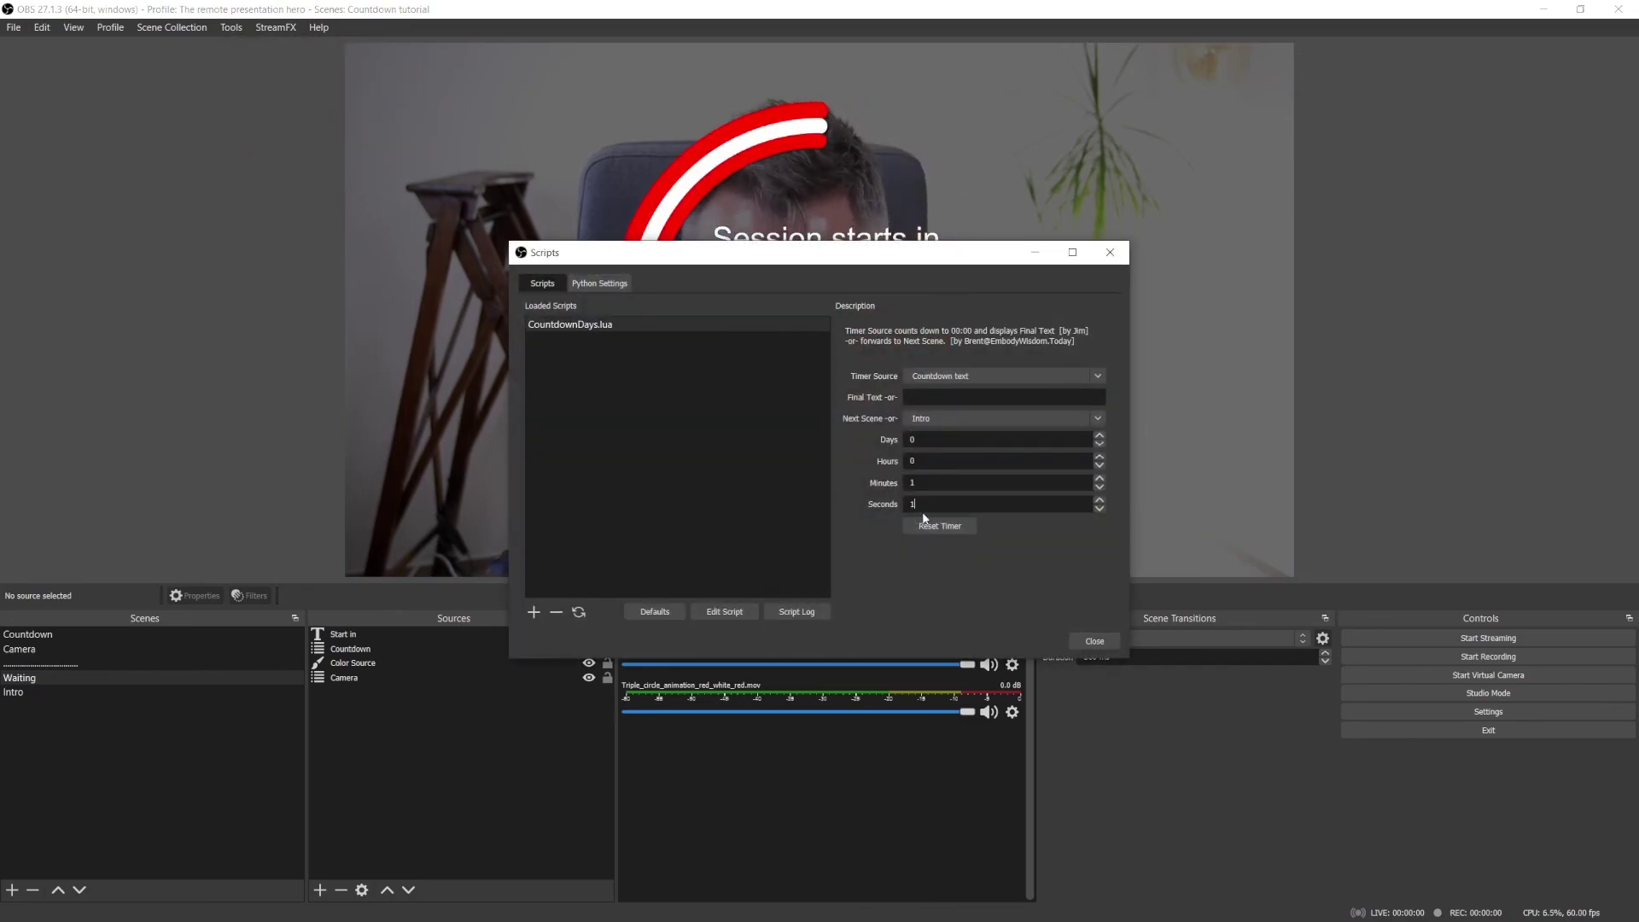
pyautogui.press('Escape')
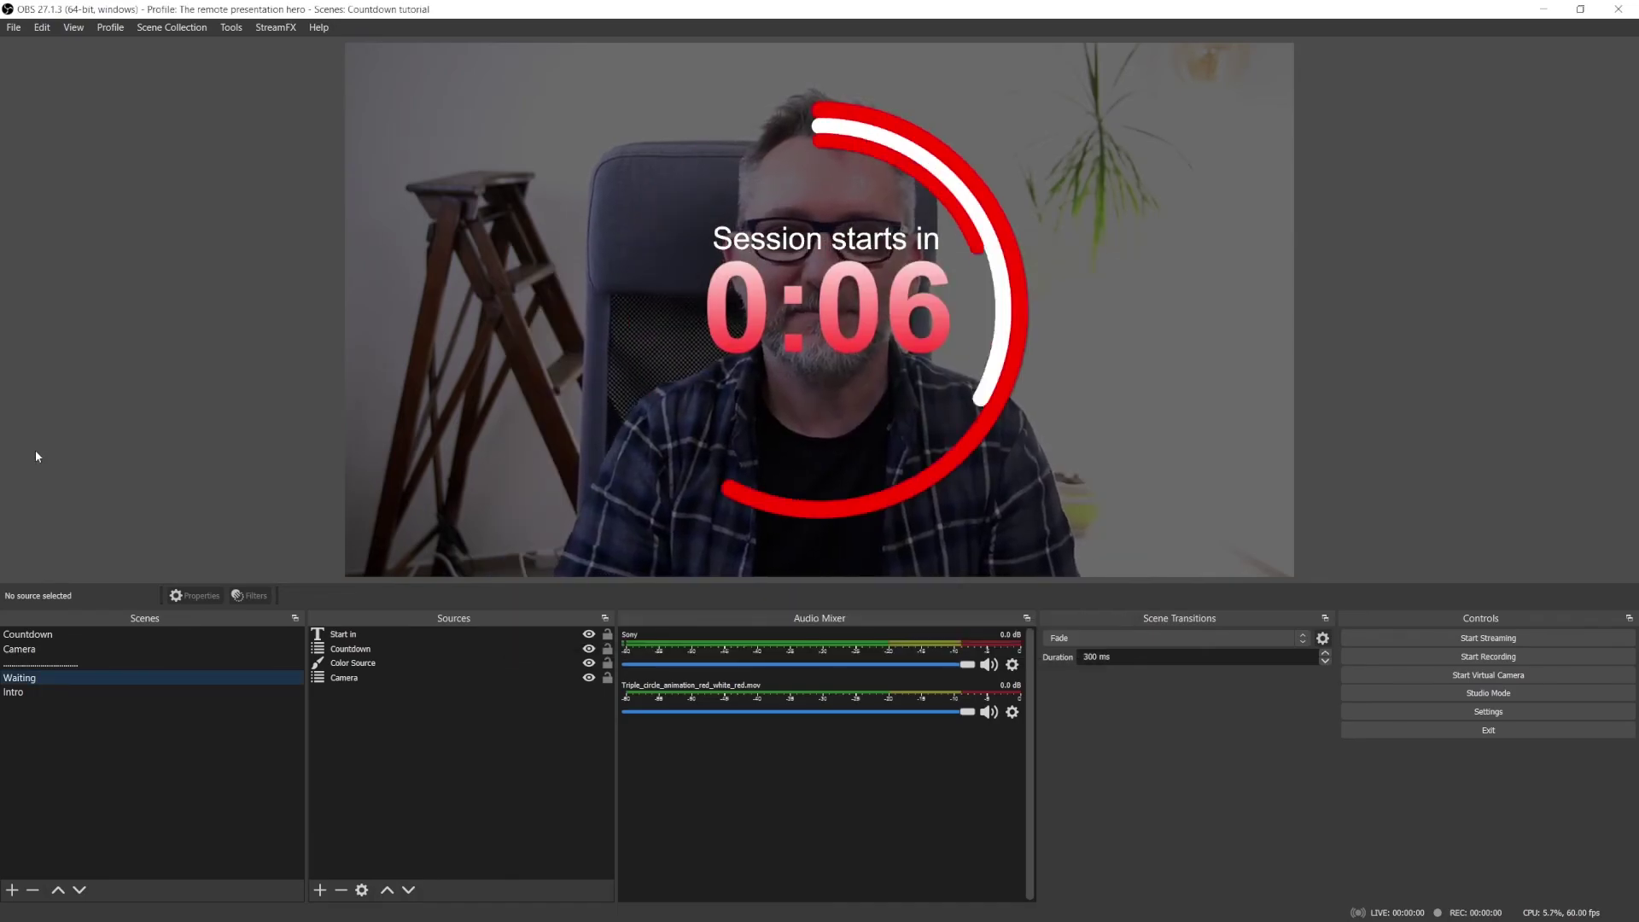